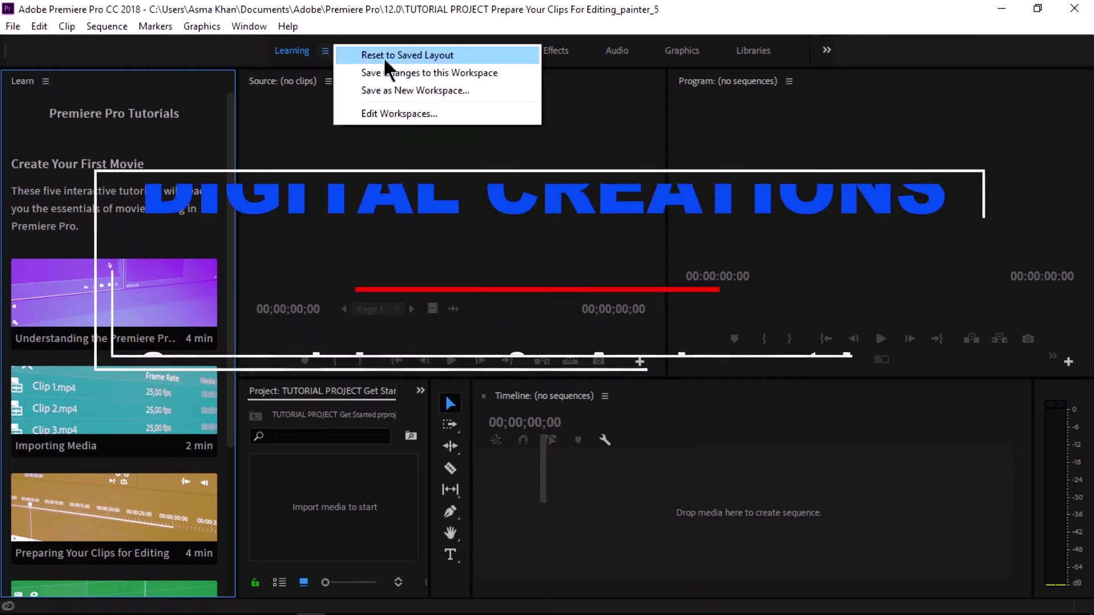
- Widen the Learn panel and open the Preparing Your Clips for Editing tutorial
{"action": "left_click", "coordinate": [225, 209]}
{"action": "left_click_drag", "start_coordinate": [237, 209], "coordinate": [390, 199]}
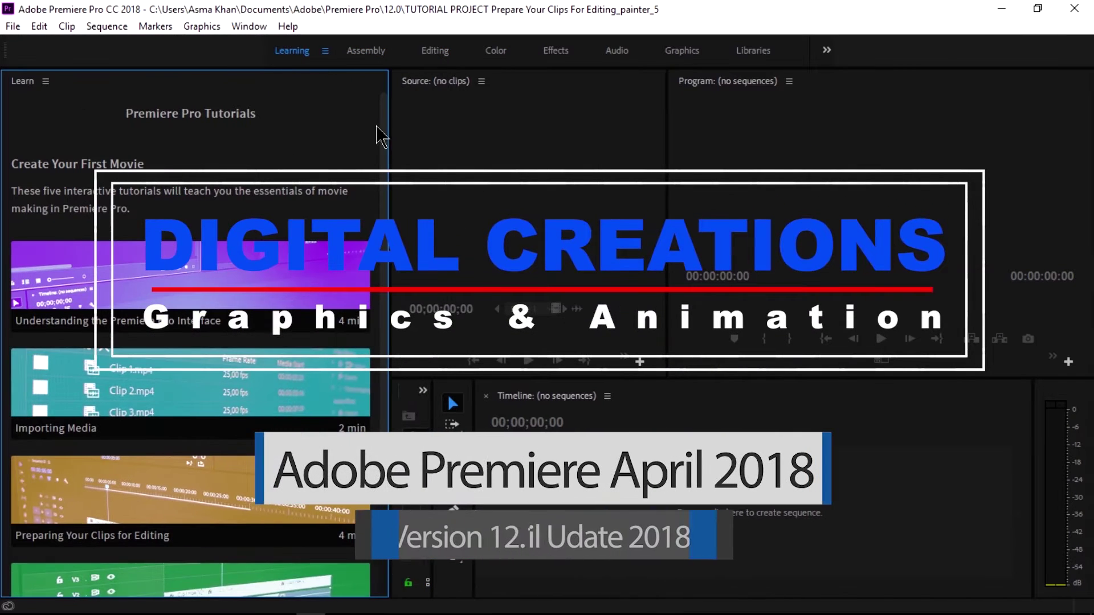
{"action": "scroll", "coordinate": [215, 399], "scroll_direction": "down", "scroll_amount": 2}
{"action": "left_click", "coordinate": [215, 441]}
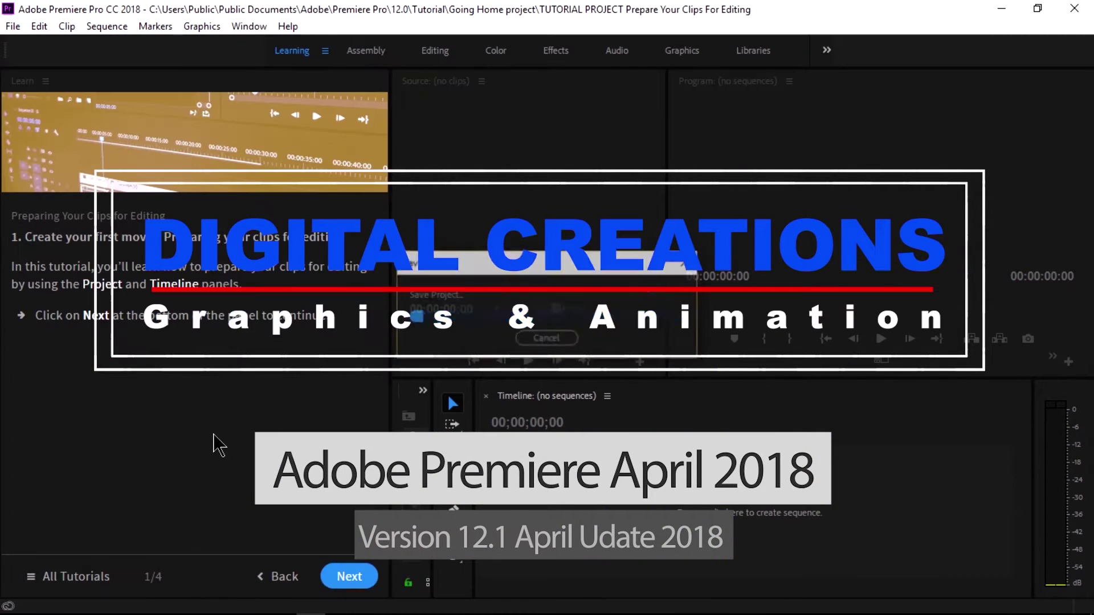
- Advance through the remaining pages of the clip preparation tutorial to the Editing Your Clips tutorial
{"action": "left_click", "coordinate": [340, 576]}
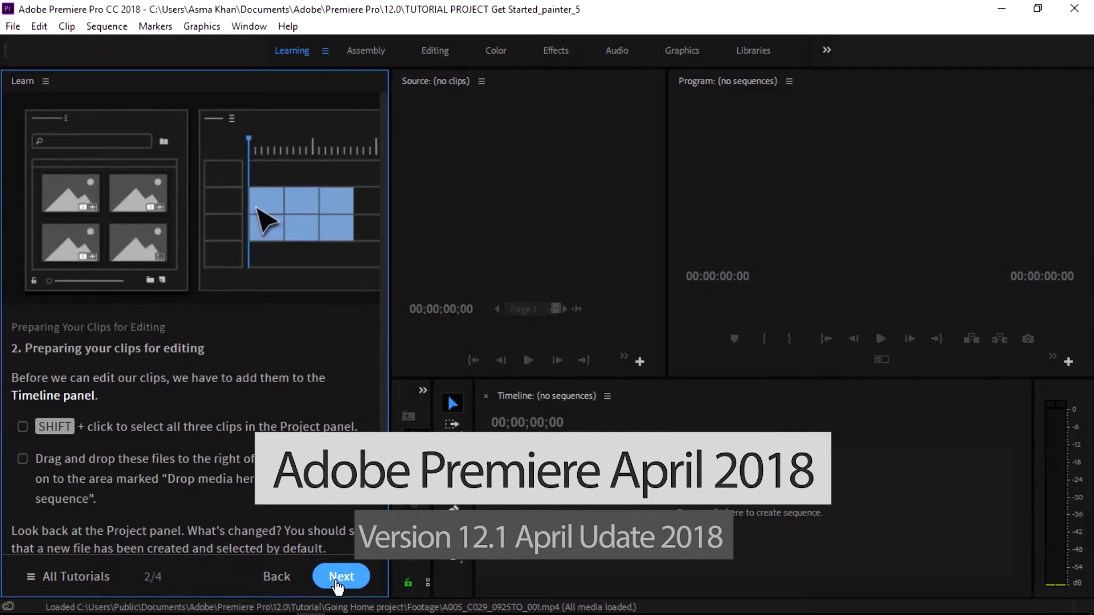
{"action": "left_click", "coordinate": [358, 581]}
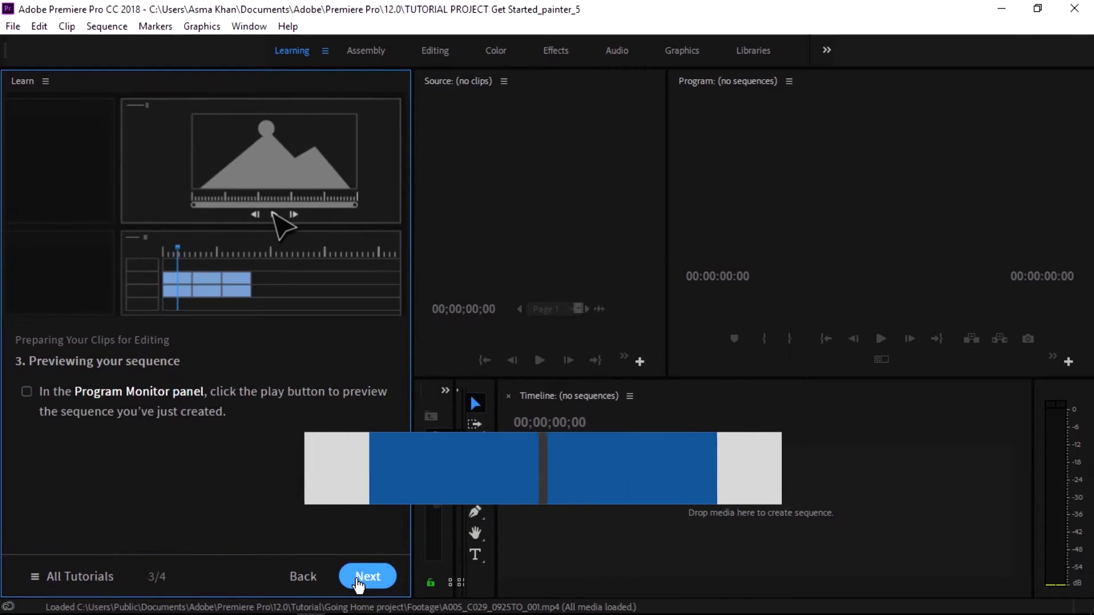
{"action": "left_click", "coordinate": [358, 578]}
{"action": "left_click", "coordinate": [359, 577]}
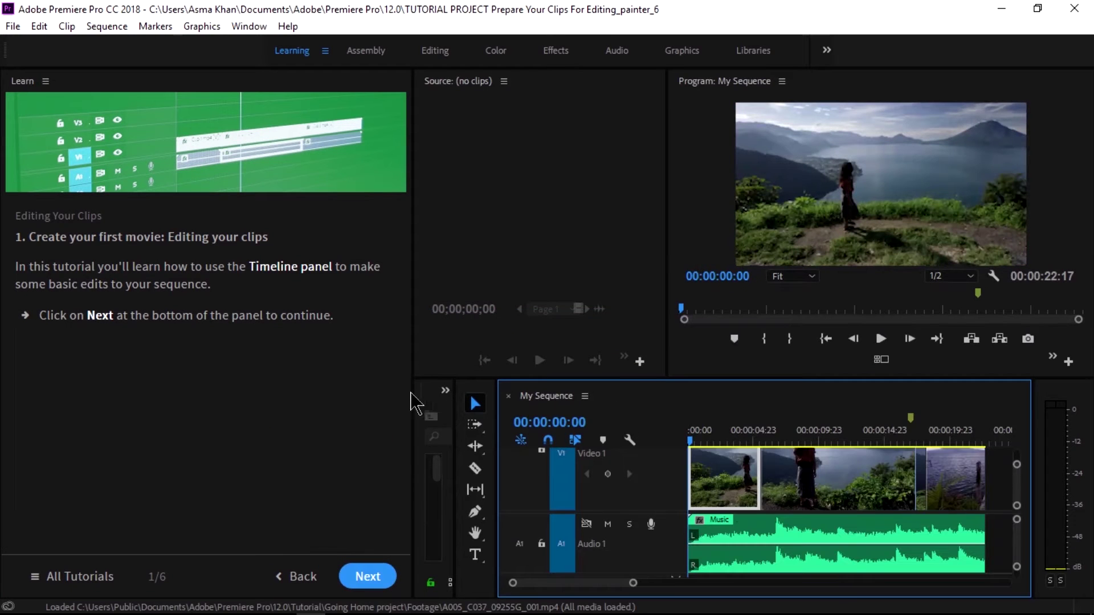
- Narrow the Learn panel to reveal the project clips and play My Sequence in the Program monitor
{"action": "left_click_drag", "start_coordinate": [412, 339], "coordinate": [173, 339]}
{"action": "left_click_drag", "start_coordinate": [437, 468], "coordinate": [436, 486]}
{"action": "left_click", "coordinate": [886, 339]}
{"action": "left_click", "coordinate": [889, 341]}
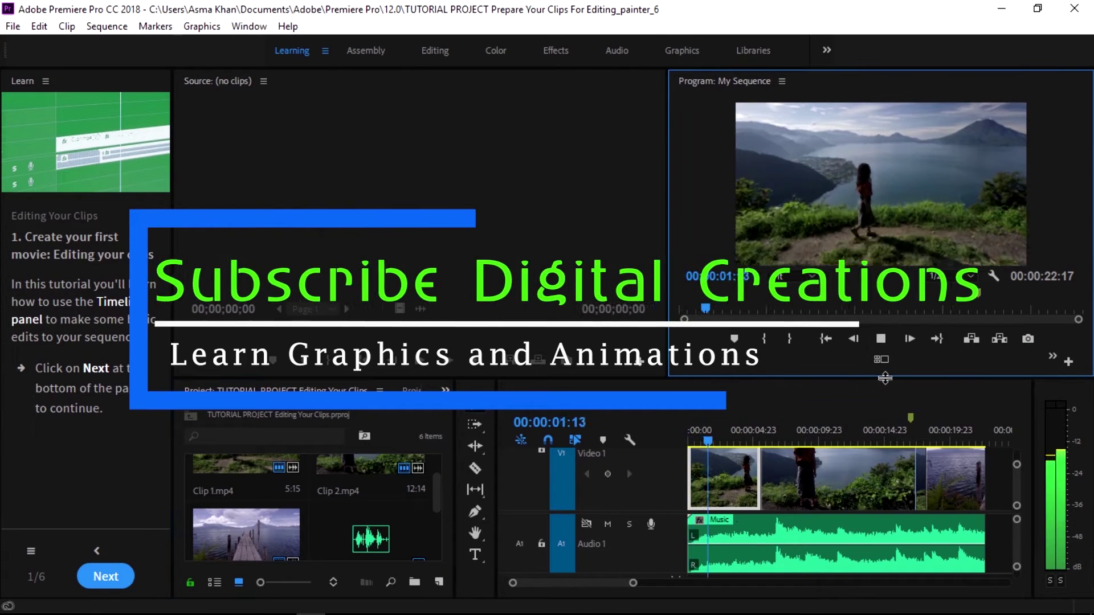
{"action": "left_click", "coordinate": [880, 340]}
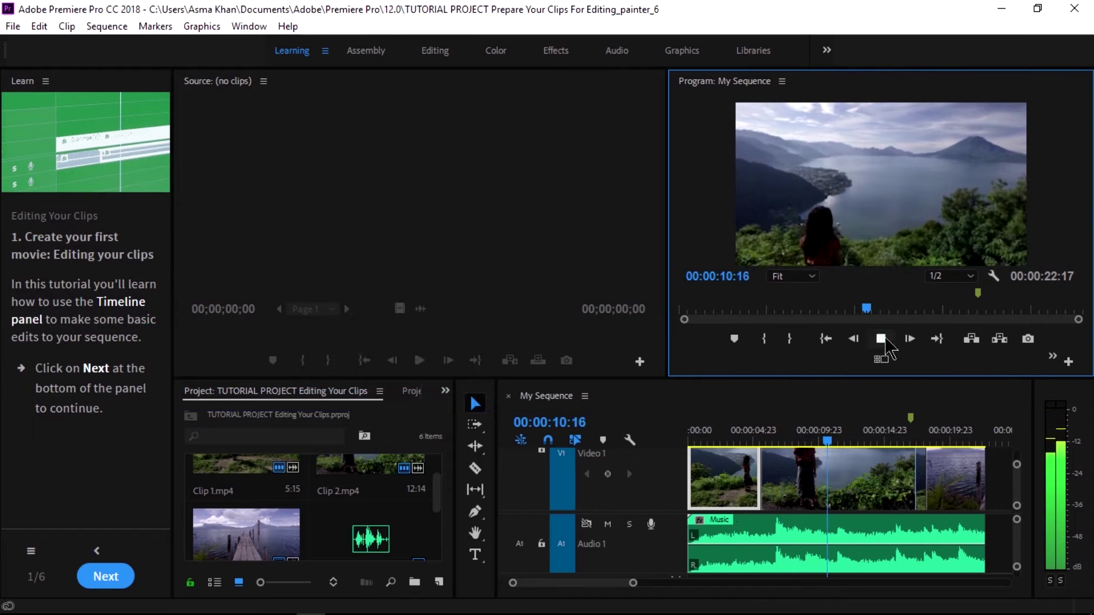
{"action": "left_click_drag", "start_coordinate": [173, 275], "coordinate": [440, 276]}
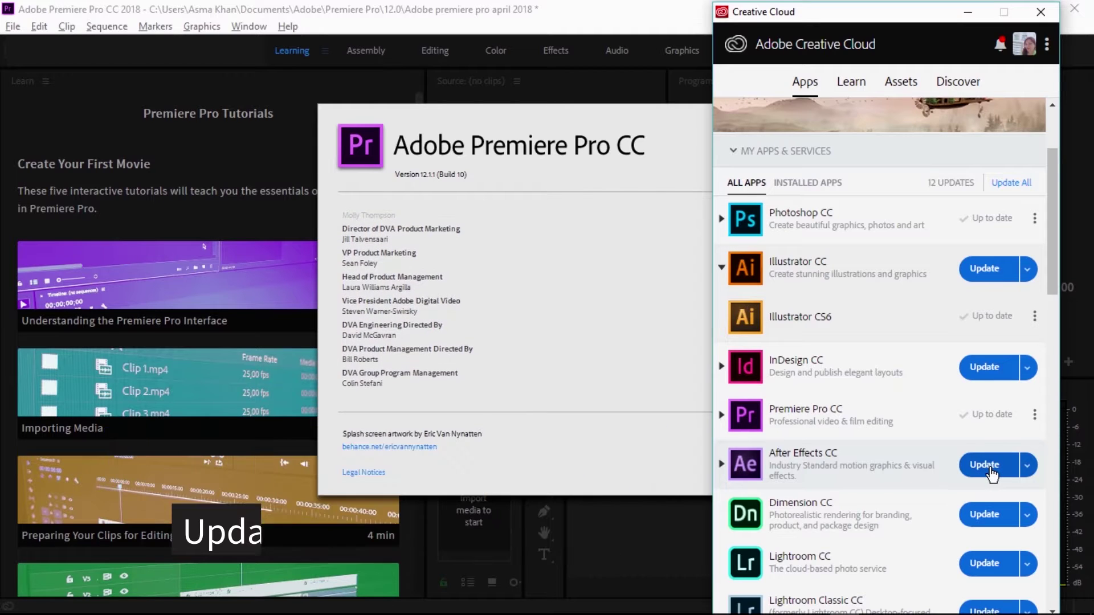
- Switch to Creative Cloud and examine the update status and options of Premiere Pro CC in the app list
{"action": "scroll", "coordinate": [991, 475], "scroll_direction": "down", "scroll_amount": 3}
{"action": "left_click", "coordinate": [1027, 368]}
{"action": "left_click", "coordinate": [1035, 318]}
{"action": "left_click", "coordinate": [722, 319]}
{"action": "left_click", "coordinate": [722, 320]}
{"action": "left_click", "coordinate": [1034, 318]}
{"action": "left_click_drag", "start_coordinate": [1054, 316], "coordinate": [1054, 328]}
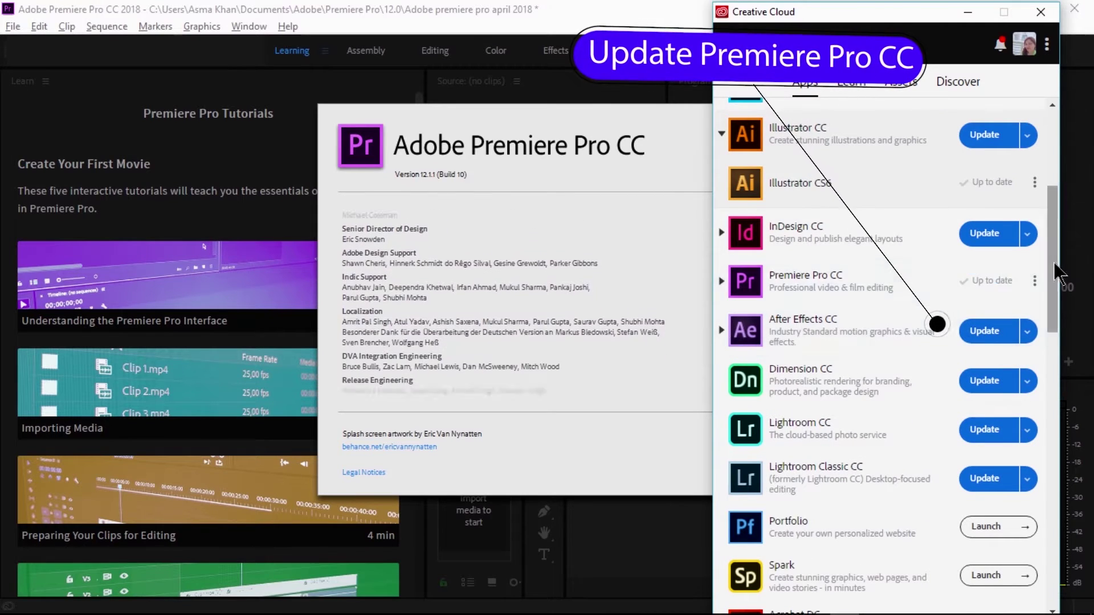
{"action": "left_click", "coordinate": [1034, 279]}
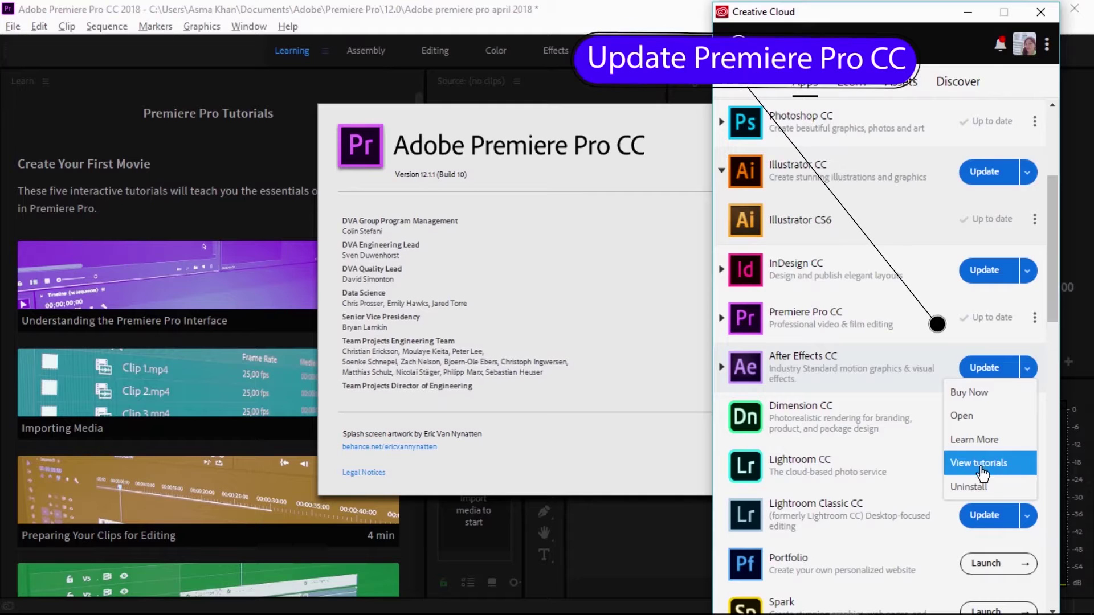
{"action": "key", "text": "Escape"}
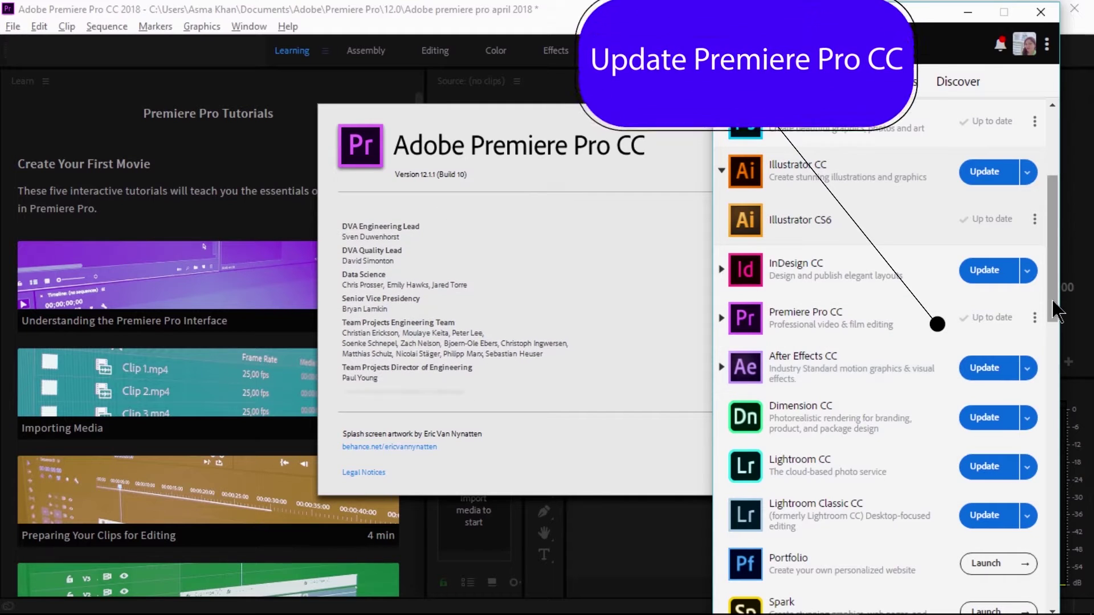
{"action": "left_click", "coordinate": [1035, 320]}
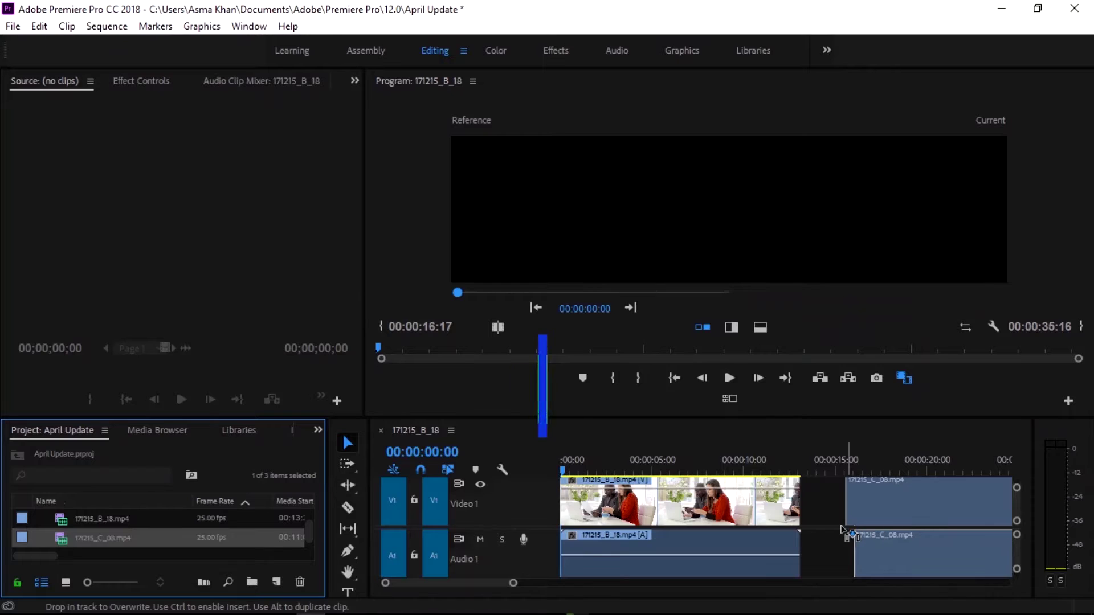
- Place 171215_C_08.mp4 directly after 171215_B_18.mp4 on the timeline and move the playhead to 00:00:14:03
{"action": "left_click_drag", "start_coordinate": [843, 529], "coordinate": [800, 529]}
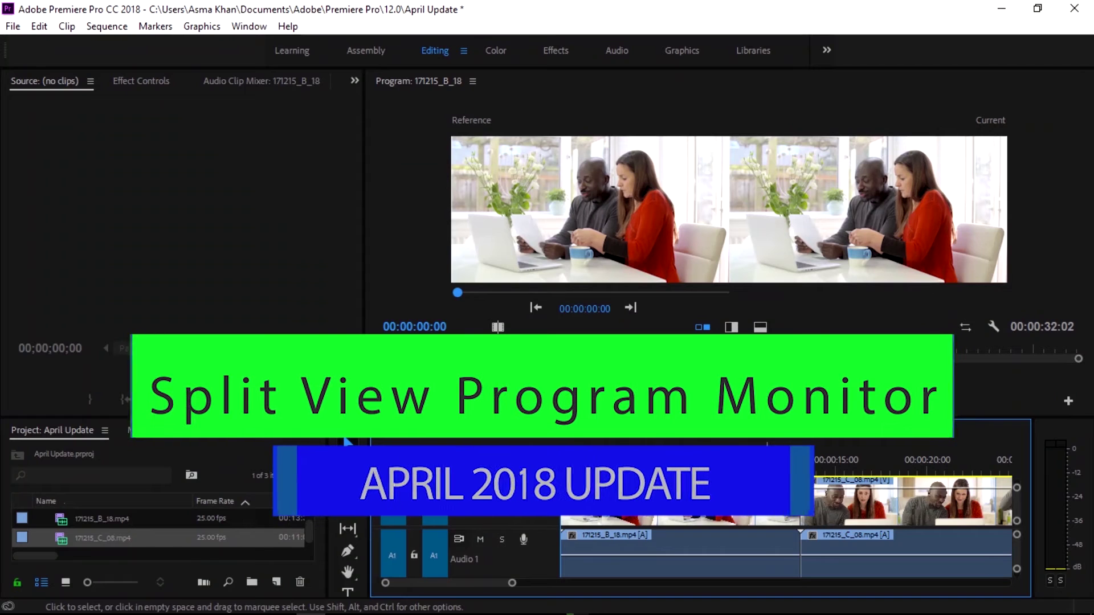
{"action": "left_click_drag", "start_coordinate": [771, 459], "coordinate": [826, 451]}
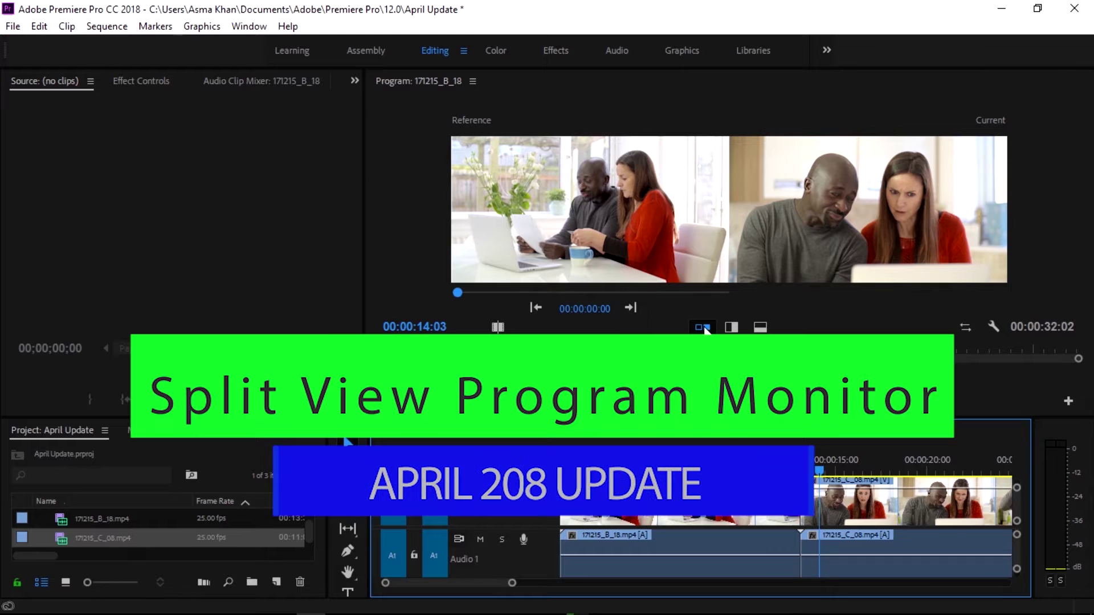
- Switch the Program monitor comparison to Vertical Split and shift the divider to about the middle of the frame
{"action": "left_click", "coordinate": [734, 327]}
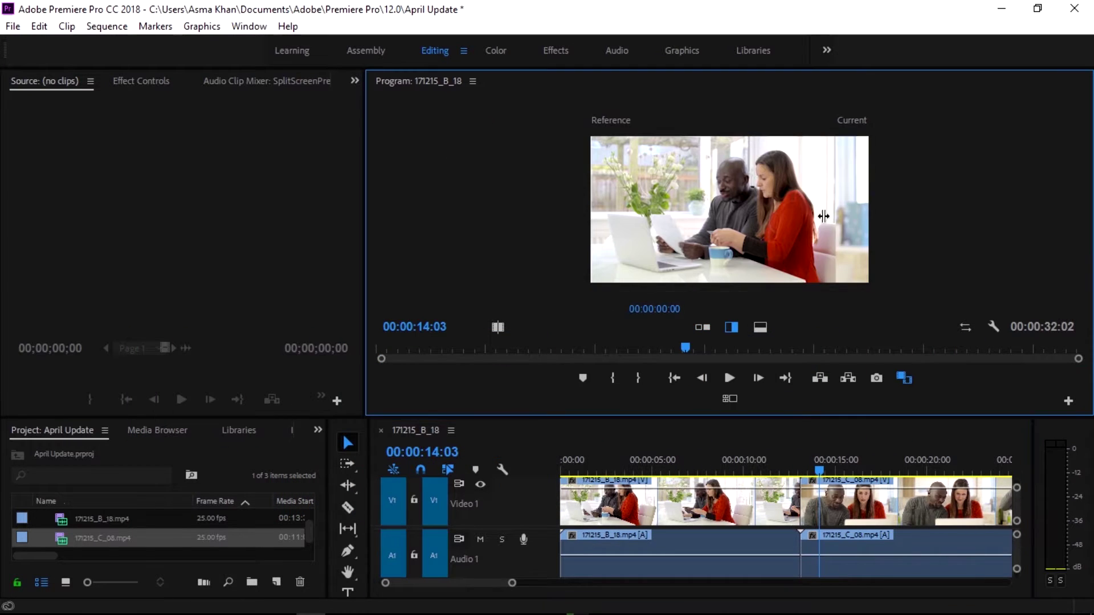
{"action": "left_click_drag", "start_coordinate": [823, 216], "coordinate": [731, 213]}
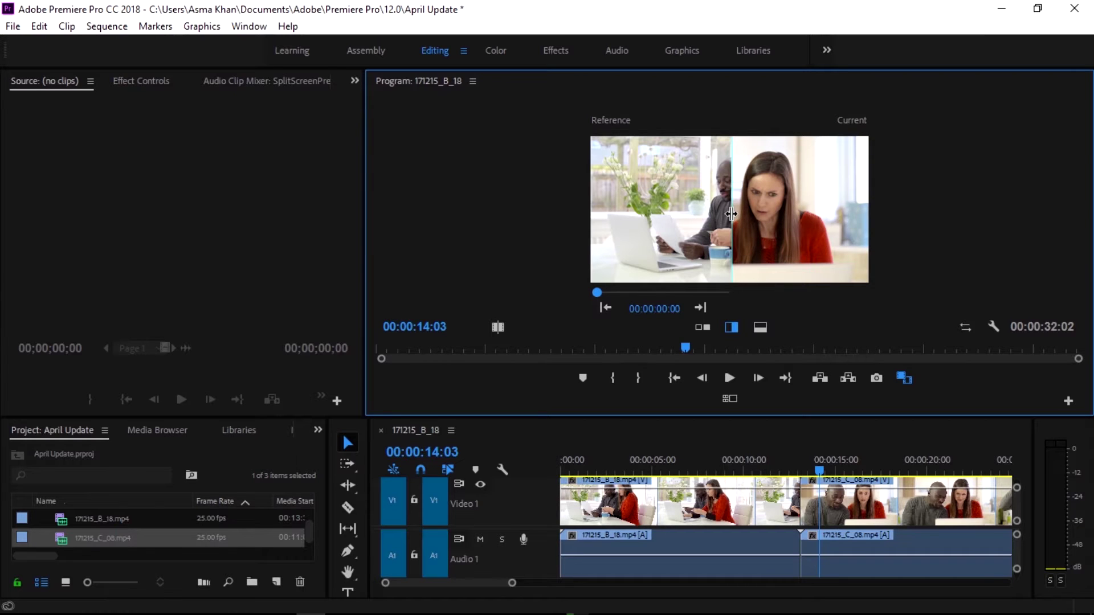
{"action": "mouse_move", "coordinate": [714, 209]}
{"action": "left_mouse_down"}
{"action": "mouse_move", "coordinate": [712, 157]}
{"action": "mouse_move", "coordinate": [722, 219]}
{"action": "left_mouse_up"}
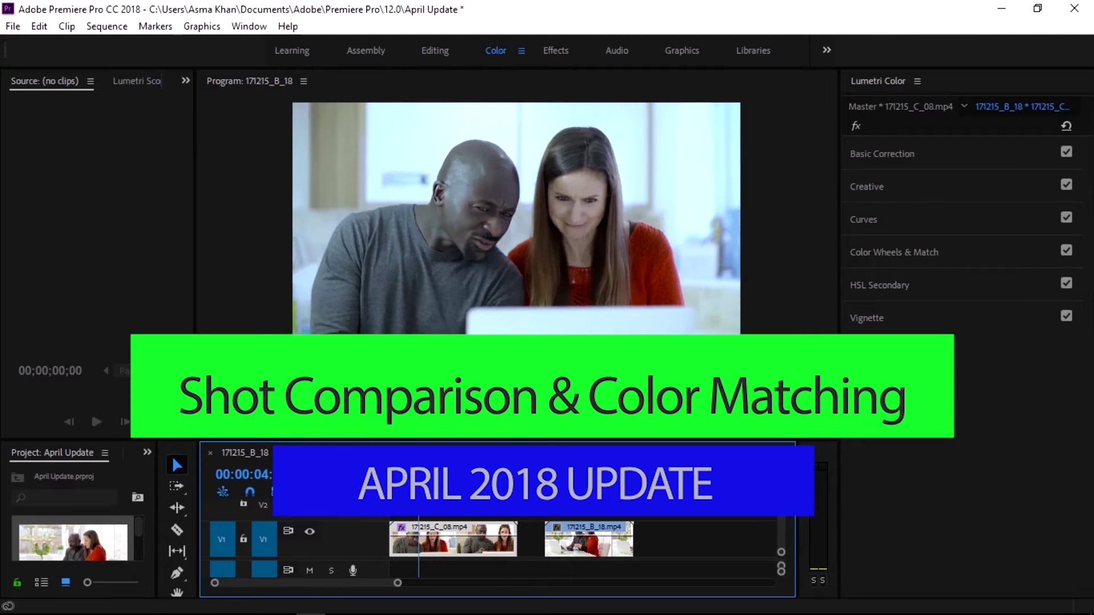
- Close the gap by moving 171215_B_18.mp4 against the end of 171215_C_08.mp4, and place the playhead at 00:00:21:15
{"action": "left_click_drag", "start_coordinate": [483, 514], "coordinate": [611, 525]}
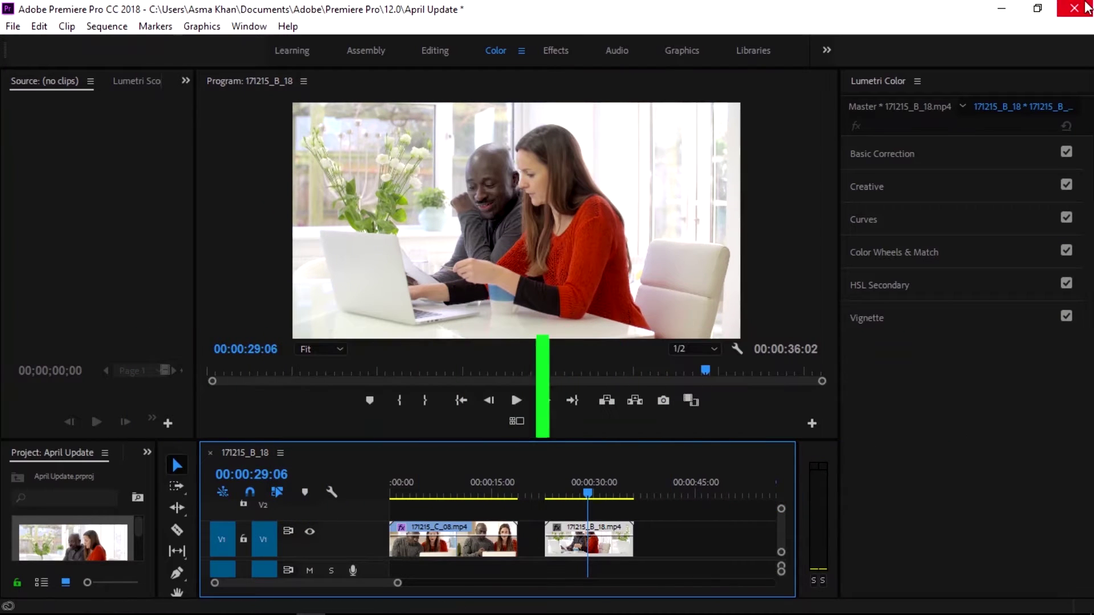
{"action": "left_click_drag", "start_coordinate": [623, 551], "coordinate": [595, 550]}
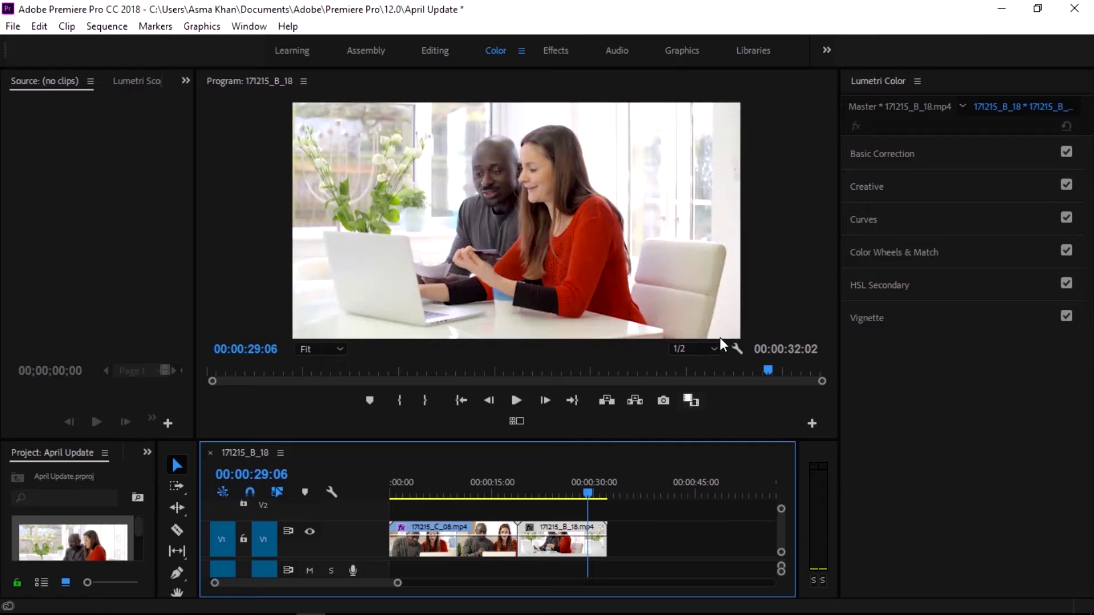
{"action": "left_click_drag", "start_coordinate": [442, 483], "coordinate": [537, 504]}
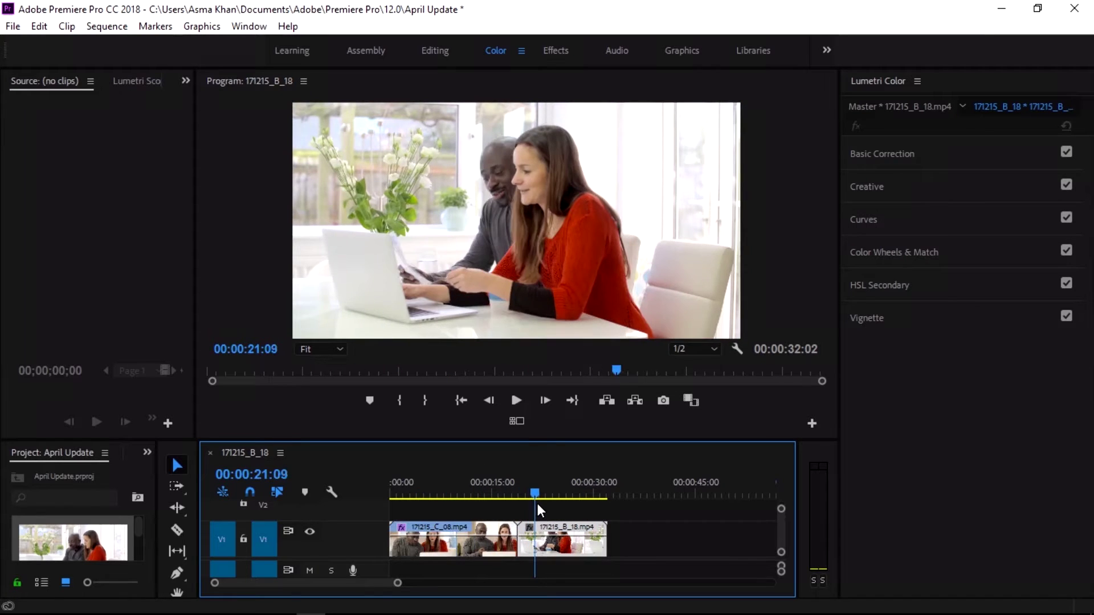
- Turn on Comparison View in the Program monitor and enlarge the monitor panel
{"action": "left_click", "coordinate": [691, 400]}
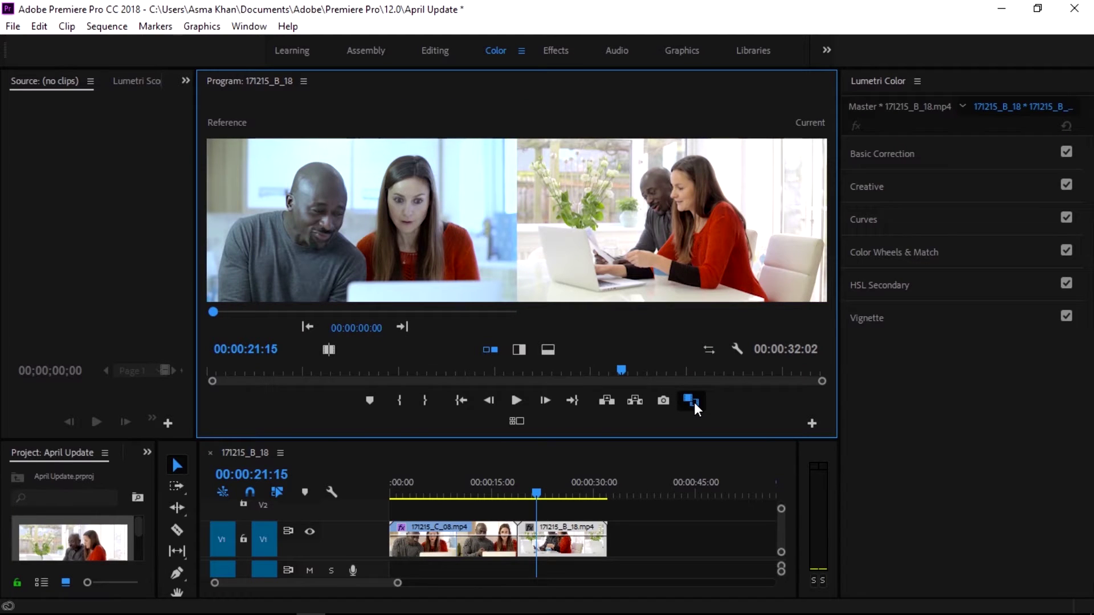
{"action": "mouse_move", "coordinate": [316, 440]}
{"action": "left_mouse_down"}
{"action": "mouse_move", "coordinate": [310, 479]}
{"action": "mouse_move", "coordinate": [308, 455]}
{"action": "left_mouse_up"}
{"action": "left_click_drag", "start_coordinate": [196, 292], "coordinate": [14, 235]}
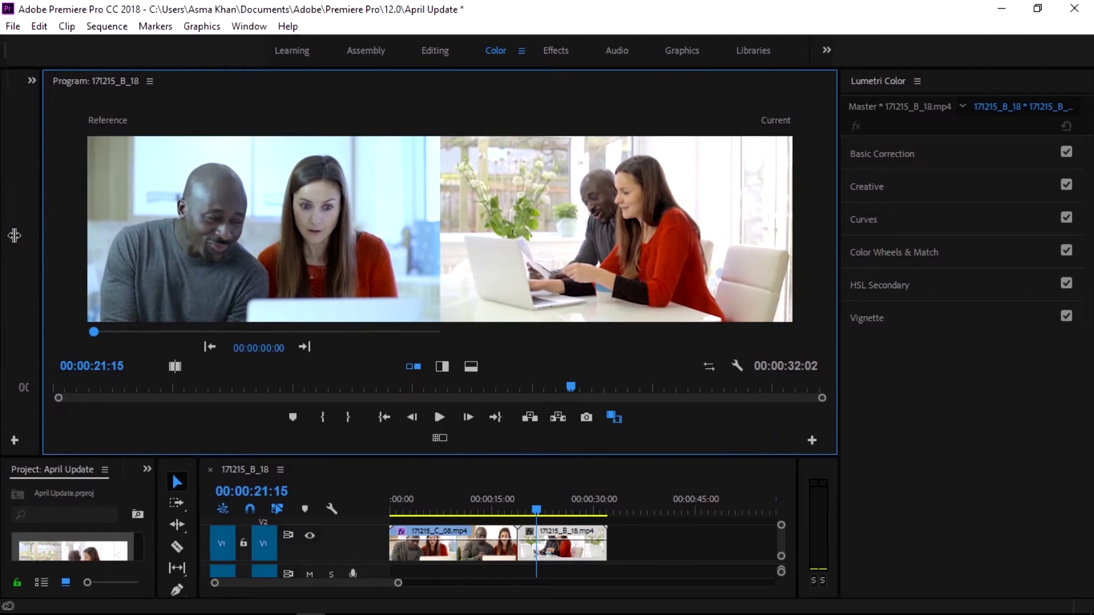
- Expand Color Wheels & Match in Lumetri Color and position the playhead at 00:00:23:24 in 171215_B_18.mp4
{"action": "left_click", "coordinate": [883, 250]}
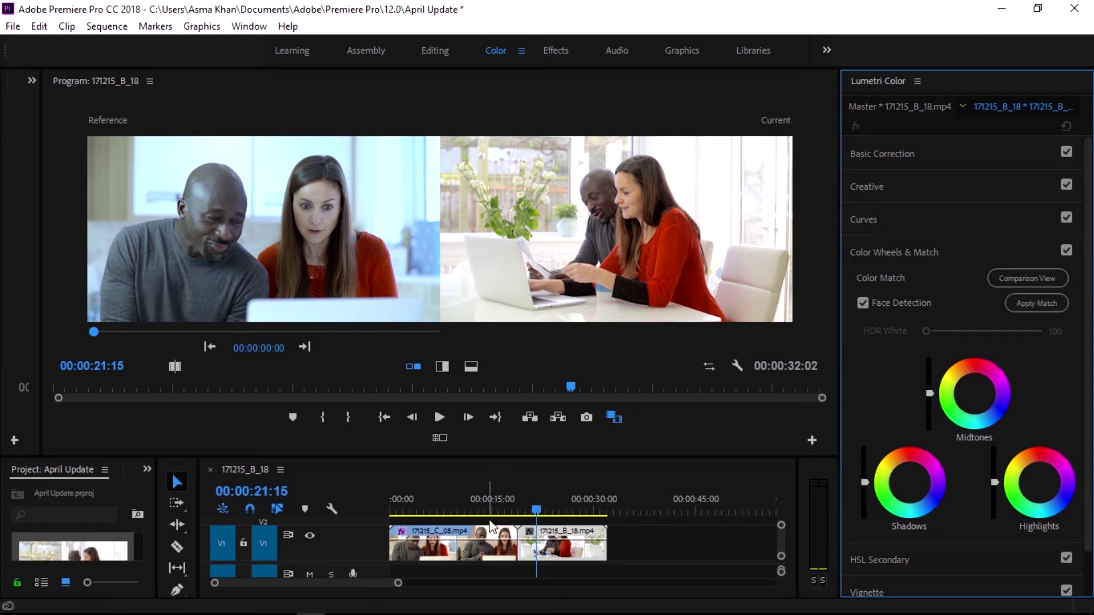
{"action": "left_click_drag", "start_coordinate": [476, 507], "coordinate": [568, 516]}
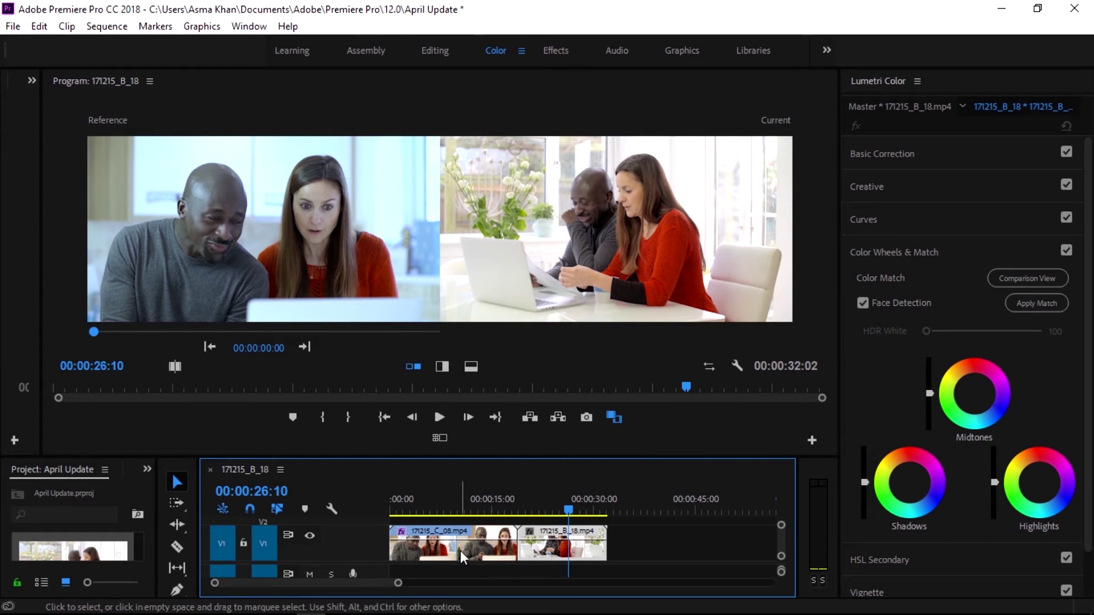
{"action": "left_click_drag", "start_coordinate": [550, 496], "coordinate": [554, 494]}
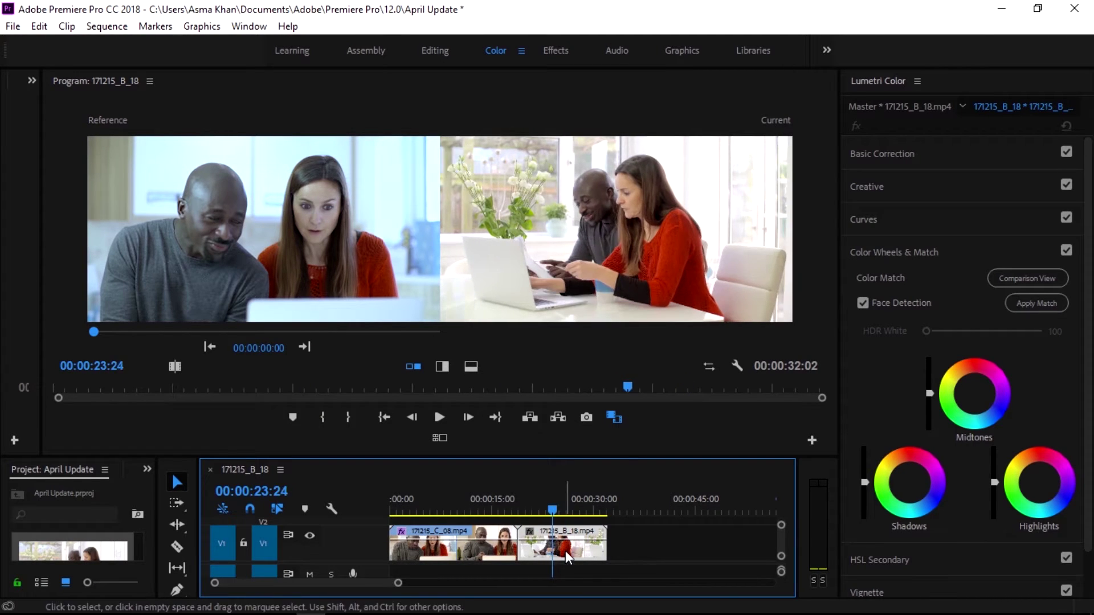
- Try the different Comparison View toggles, and swap the reference and current sides and back again
{"action": "left_click", "coordinate": [1033, 280]}
{"action": "left_click", "coordinate": [1033, 278]}
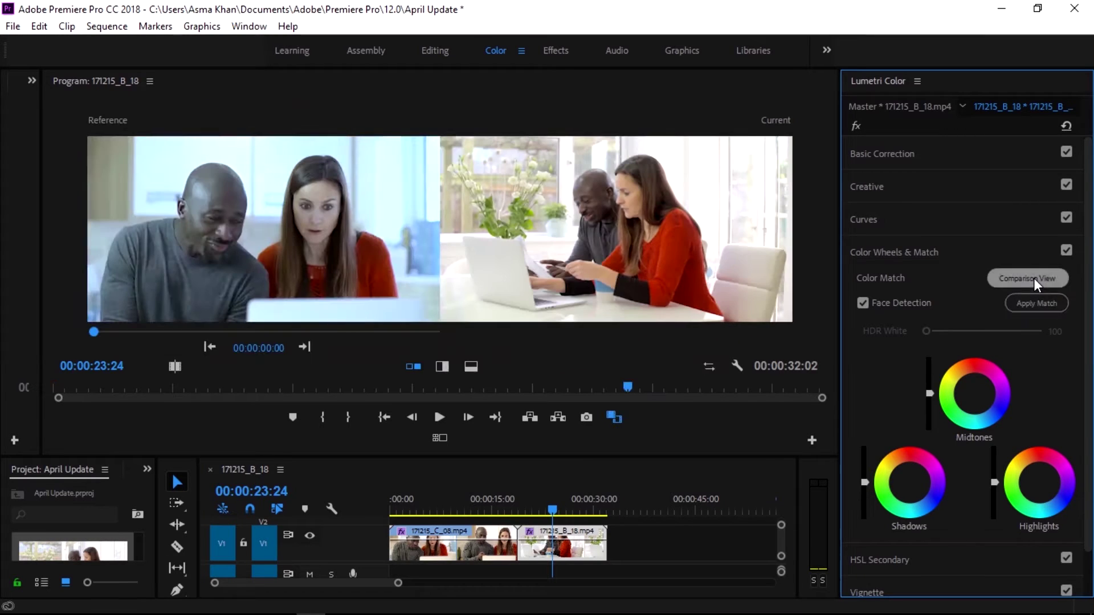
{"action": "left_click", "coordinate": [737, 366]}
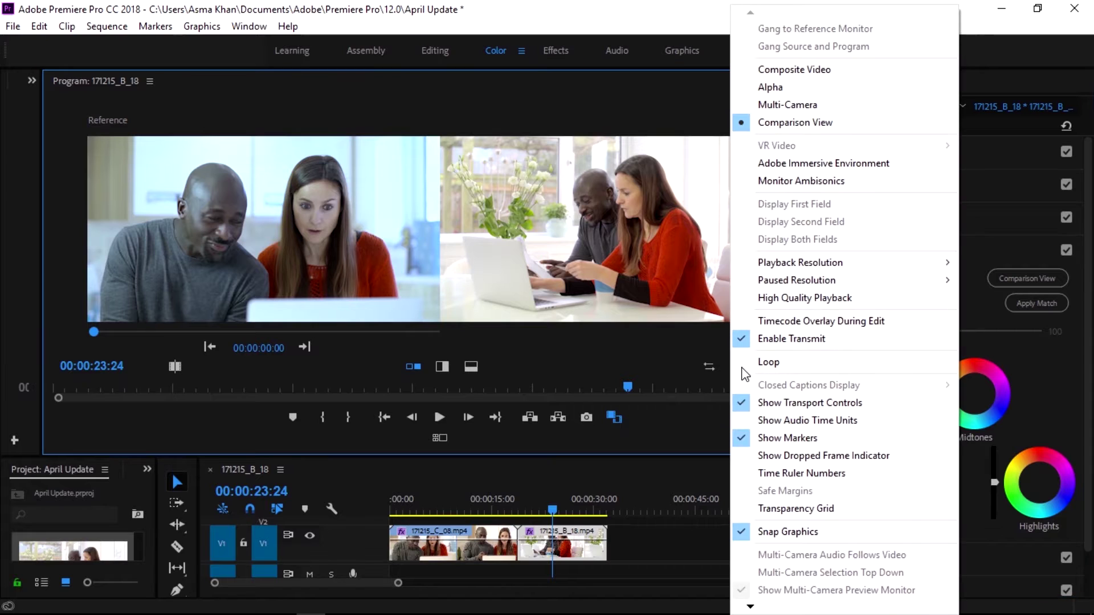
{"action": "left_click", "coordinate": [795, 123]}
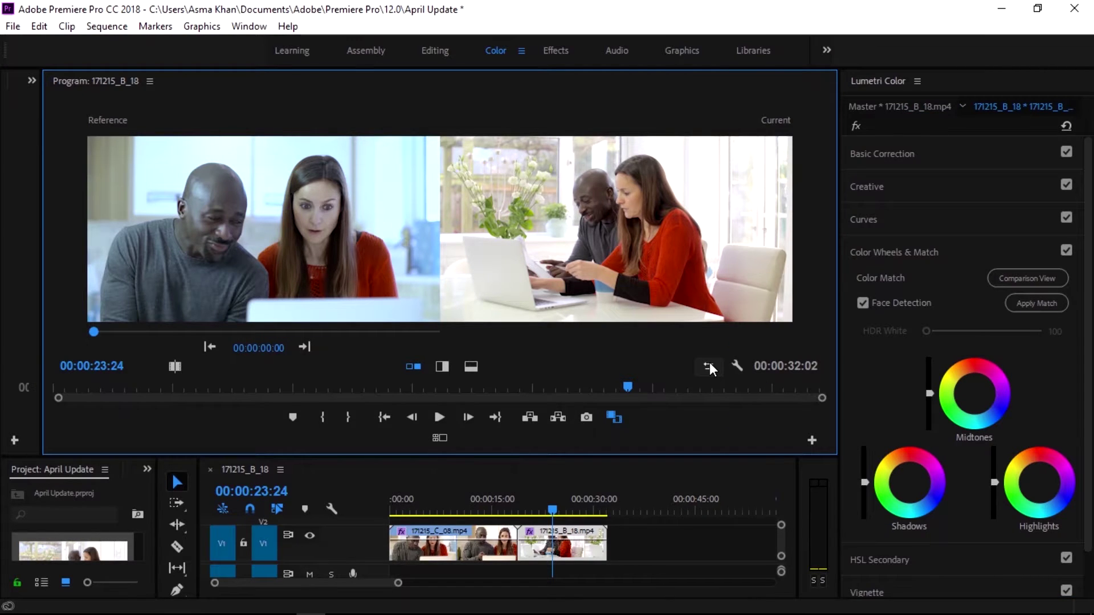
{"action": "left_click", "coordinate": [709, 365]}
{"action": "left_click", "coordinate": [709, 364]}
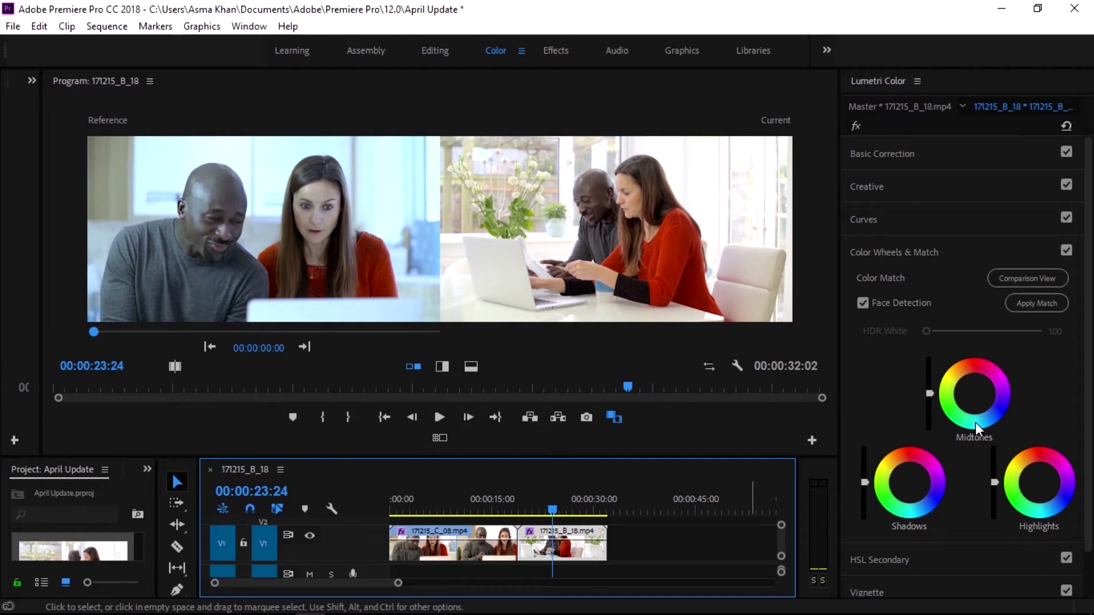
- Apply the color match with Face Detection to 171215_B_18.mp4 and play the sequence across the cut
{"action": "left_click", "coordinate": [1026, 308]}
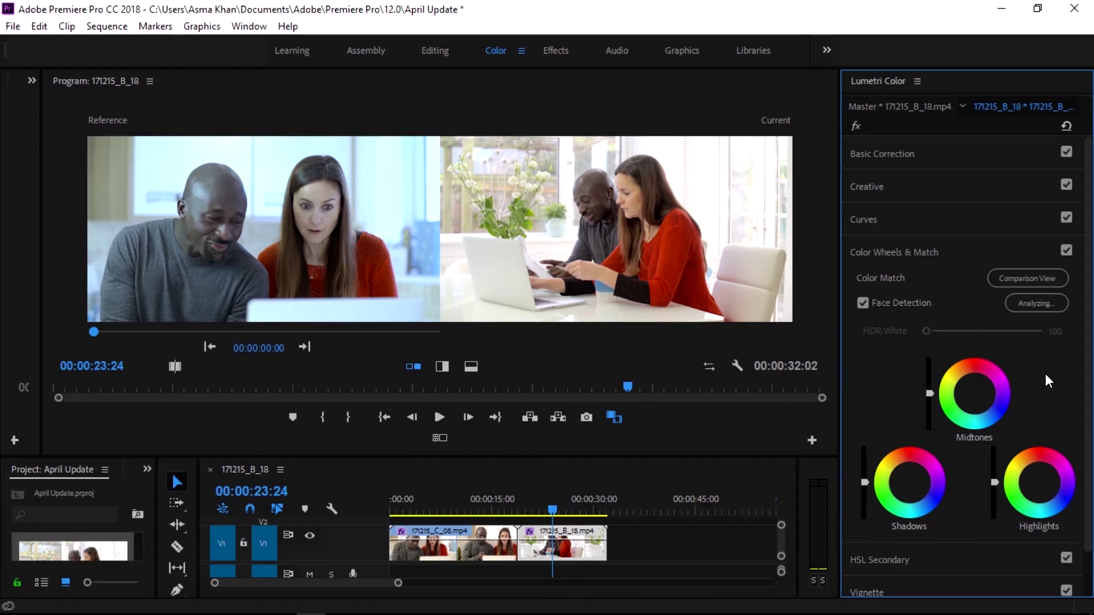
{"action": "mouse_move", "coordinate": [425, 458]}
{"action": "left_mouse_down"}
{"action": "mouse_move", "coordinate": [429, 517]}
{"action": "mouse_move", "coordinate": [435, 452]}
{"action": "left_mouse_up"}
{"action": "left_click_drag", "start_coordinate": [463, 497], "coordinate": [487, 504]}
{"action": "left_click", "coordinate": [440, 411]}
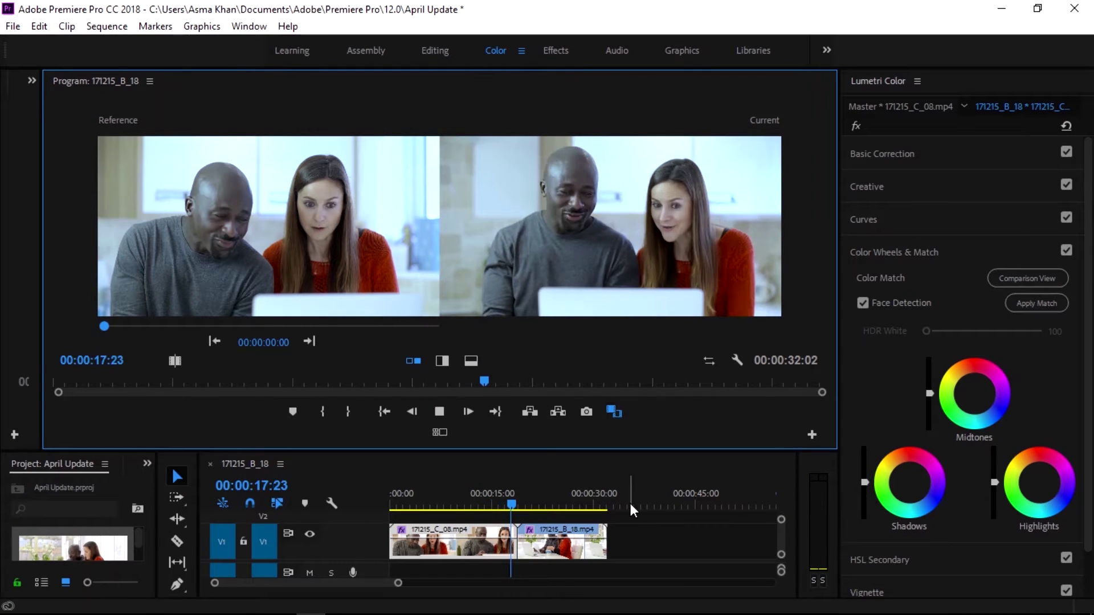
- Toggle Comparison View off and on, and compare the matched shots in Vertical Split by shifting the divider
{"action": "left_click", "coordinate": [612, 412]}
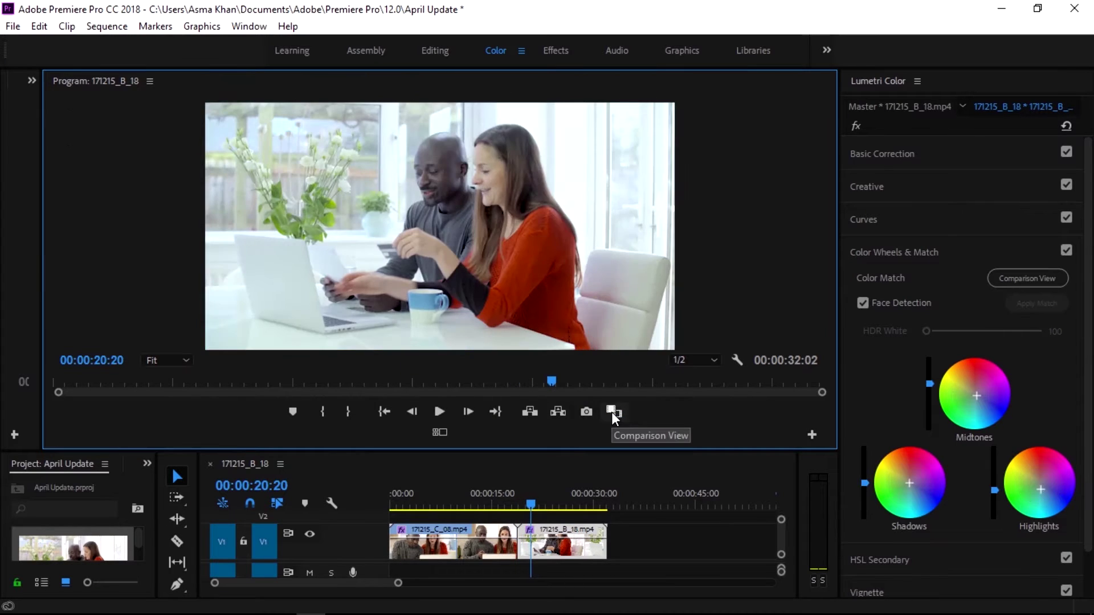
{"action": "left_click", "coordinate": [612, 412]}
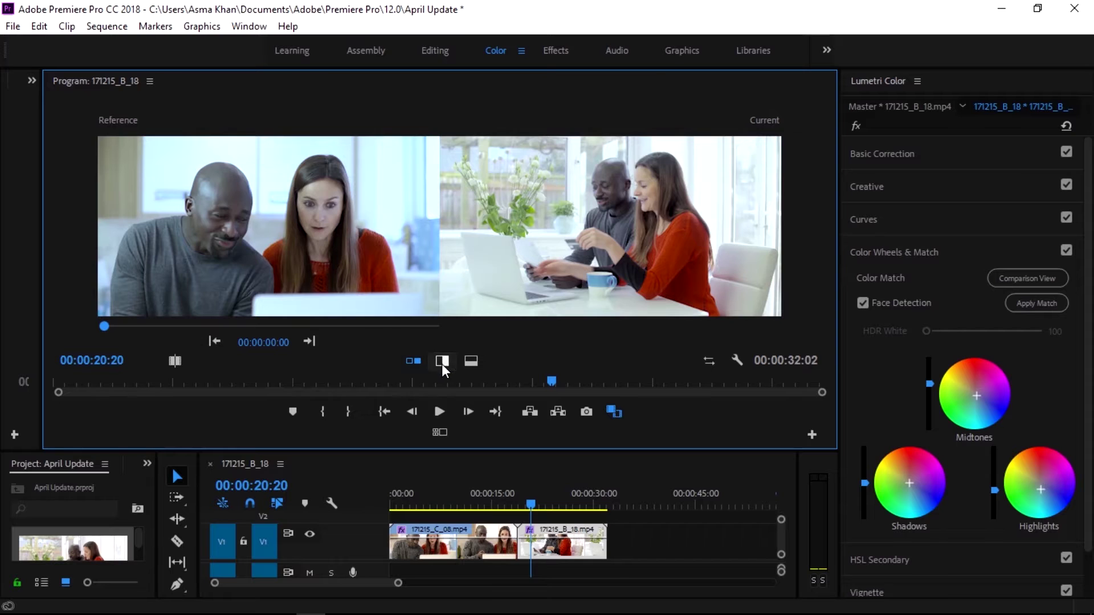
{"action": "left_click", "coordinate": [443, 362]}
{"action": "left_click_drag", "start_coordinate": [444, 244], "coordinate": [556, 246]}
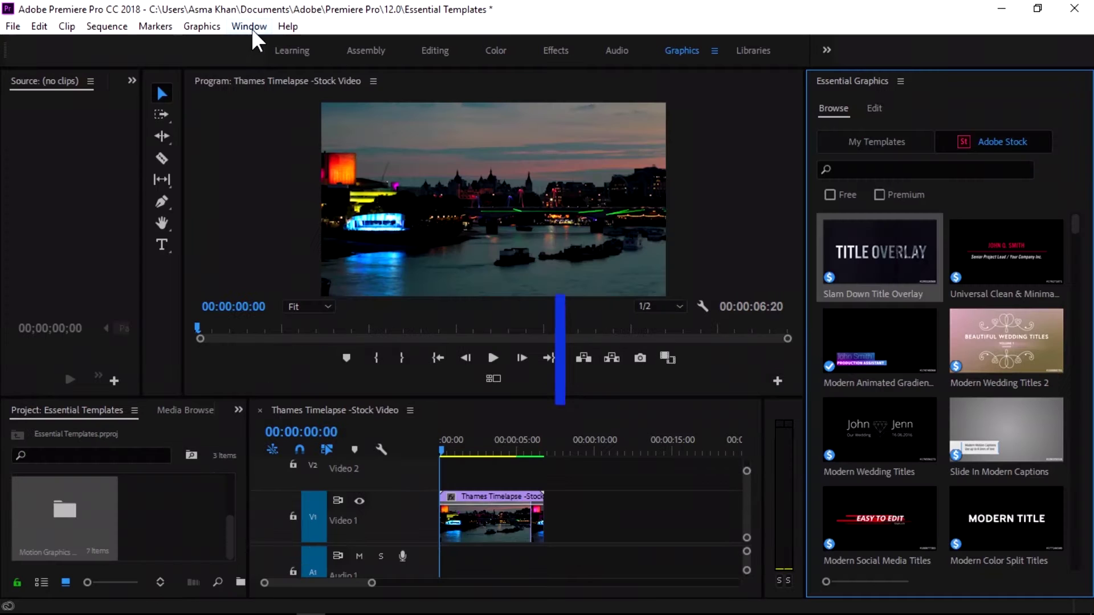
- Show the Essential Graphics panel in the Essential Templates project
{"action": "left_click", "coordinate": [251, 28]}
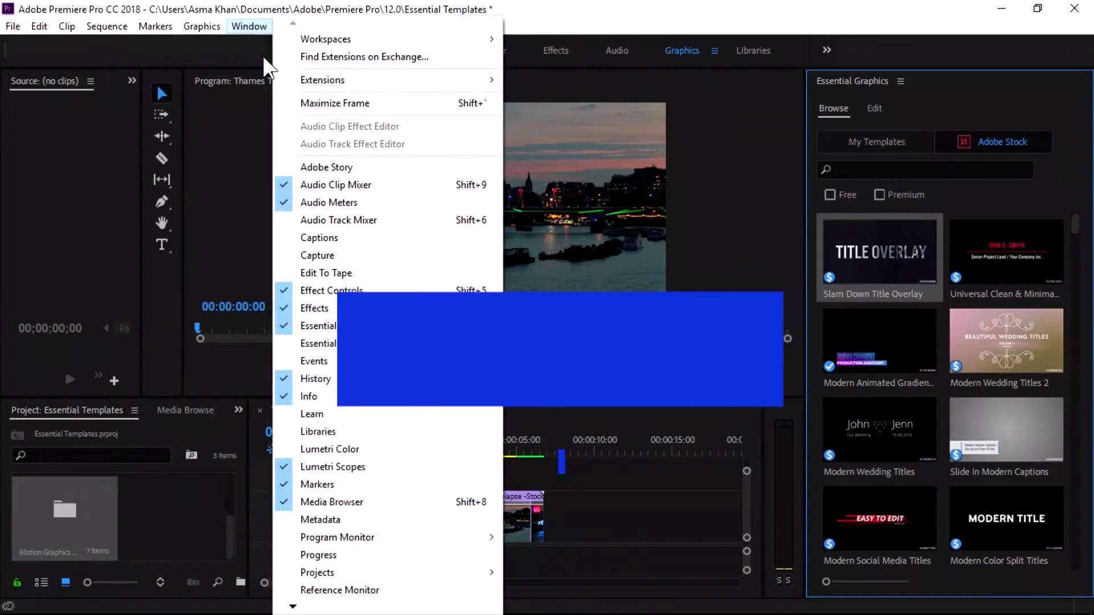
{"action": "left_click", "coordinate": [337, 325]}
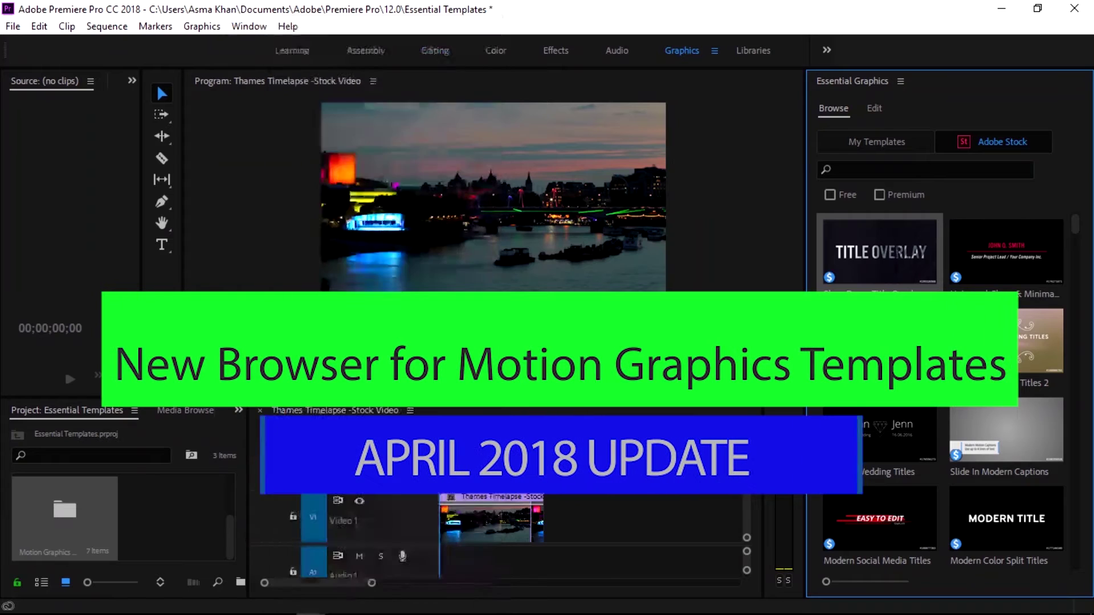
{"action": "left_click", "coordinate": [248, 27]}
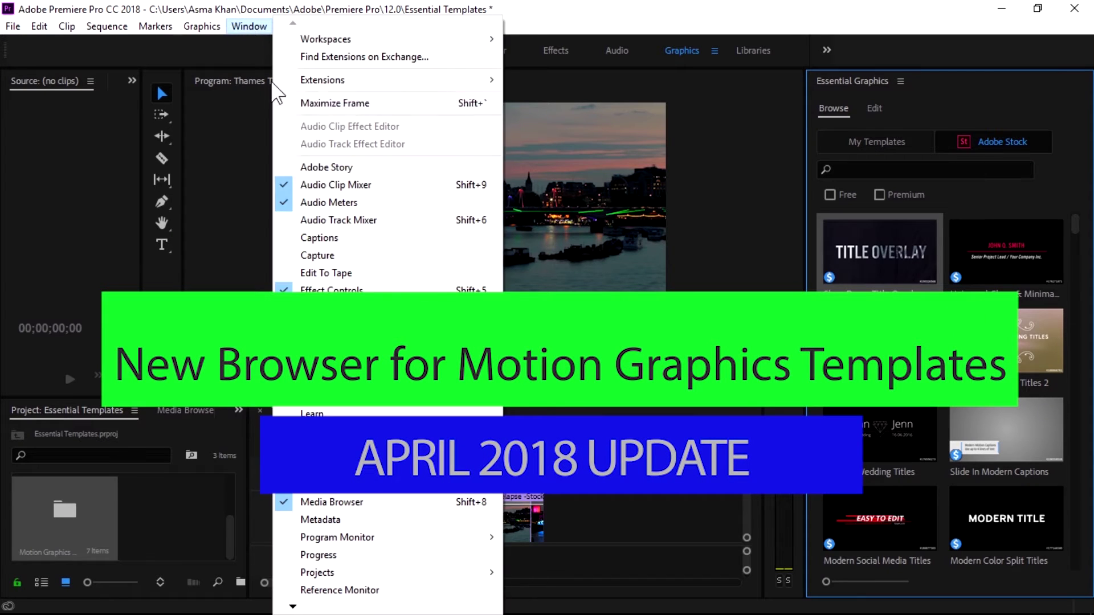
{"action": "key", "text": "Escape"}
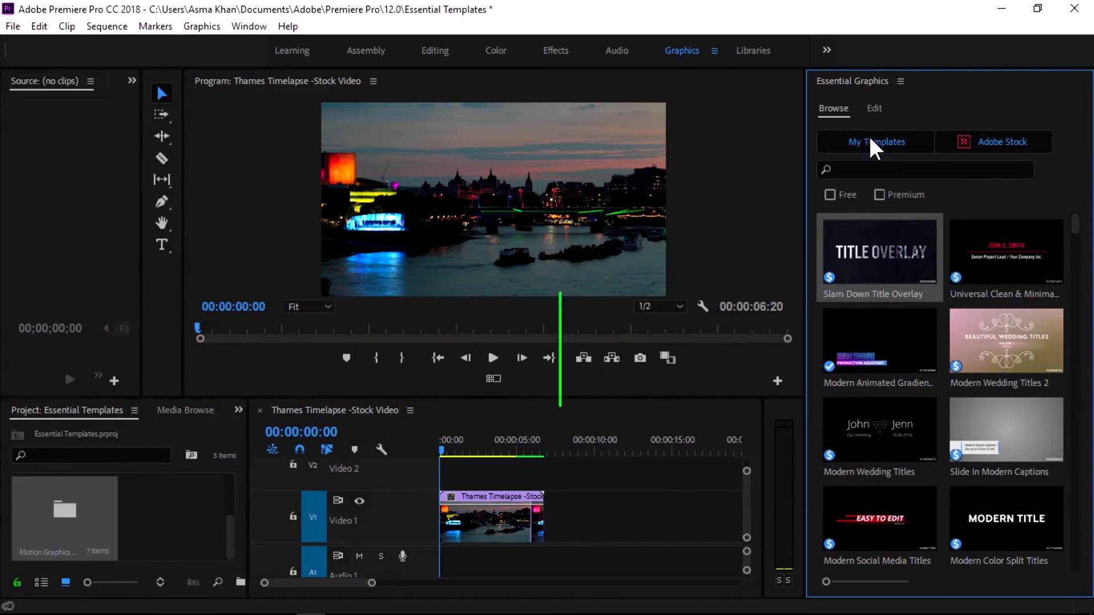
- Switch between the My Templates and Adobe Stock template sources, and enlarge the template thumbnails in My Templates
{"action": "left_click", "coordinate": [870, 141]}
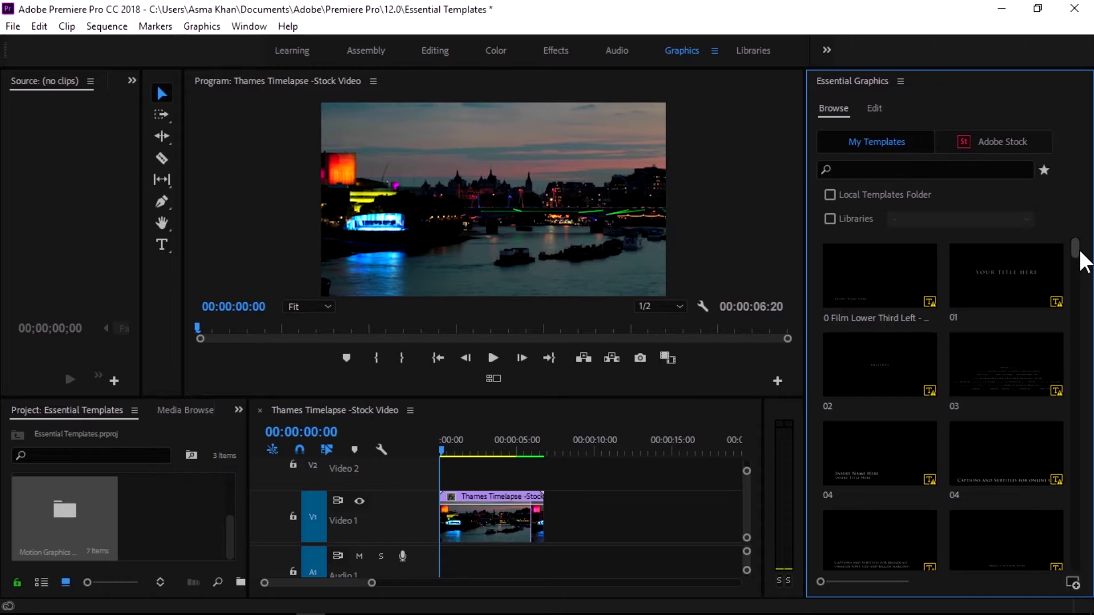
{"action": "left_click", "coordinate": [987, 140]}
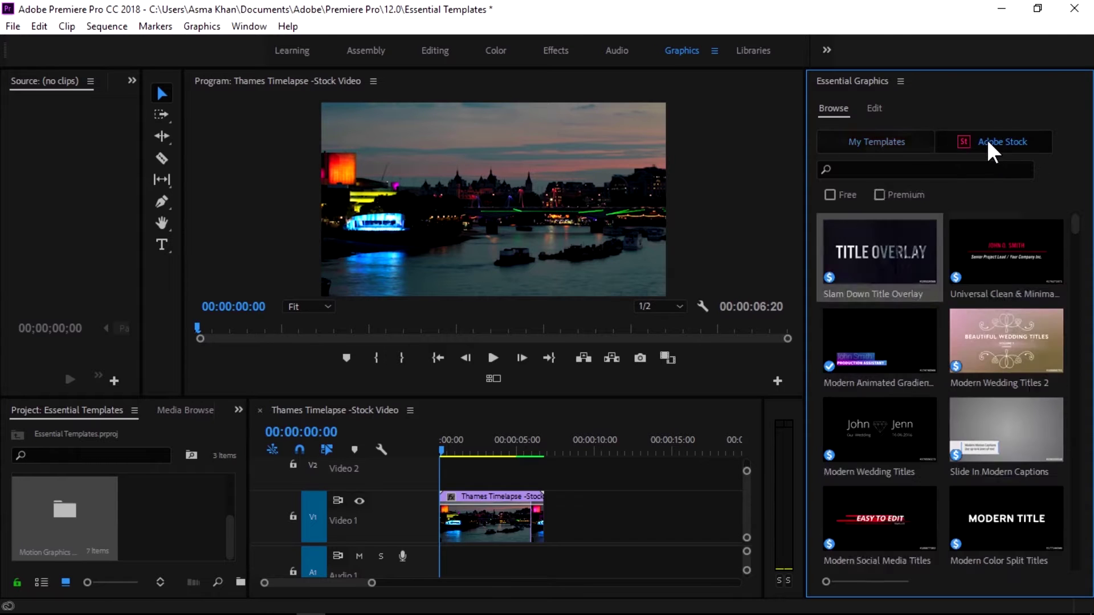
{"action": "left_click", "coordinate": [871, 141]}
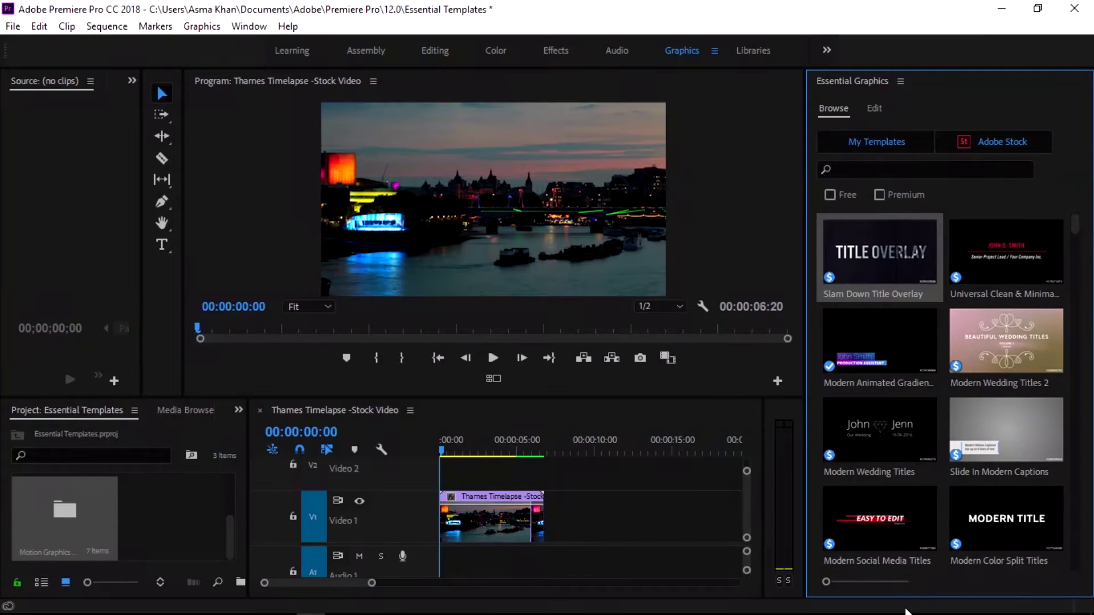
{"action": "left_click", "coordinate": [879, 582]}
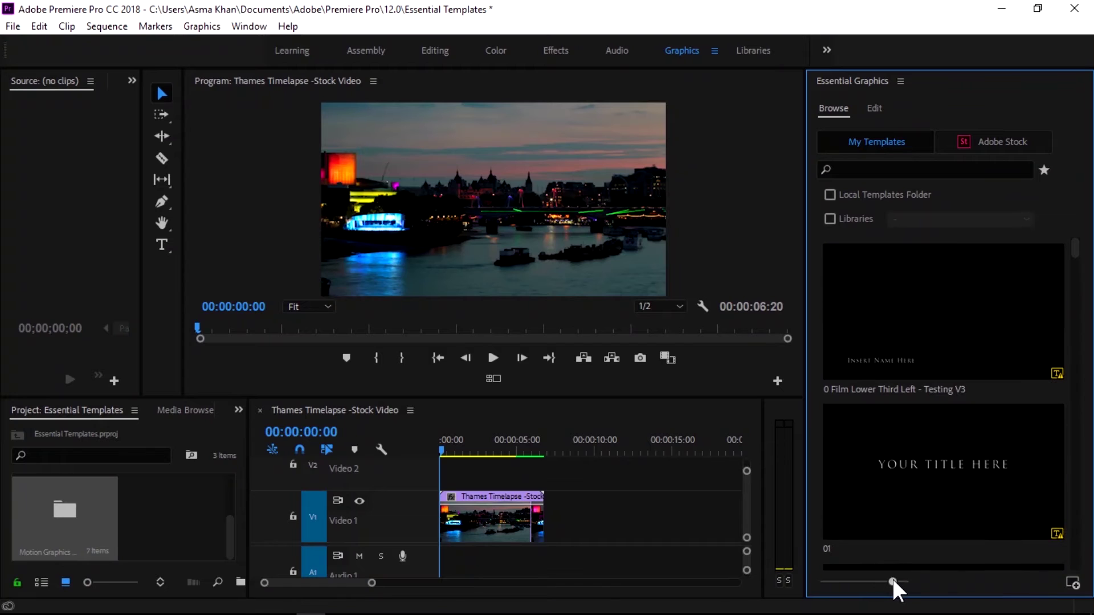
{"action": "left_click_drag", "start_coordinate": [856, 592], "coordinate": [853, 595]}
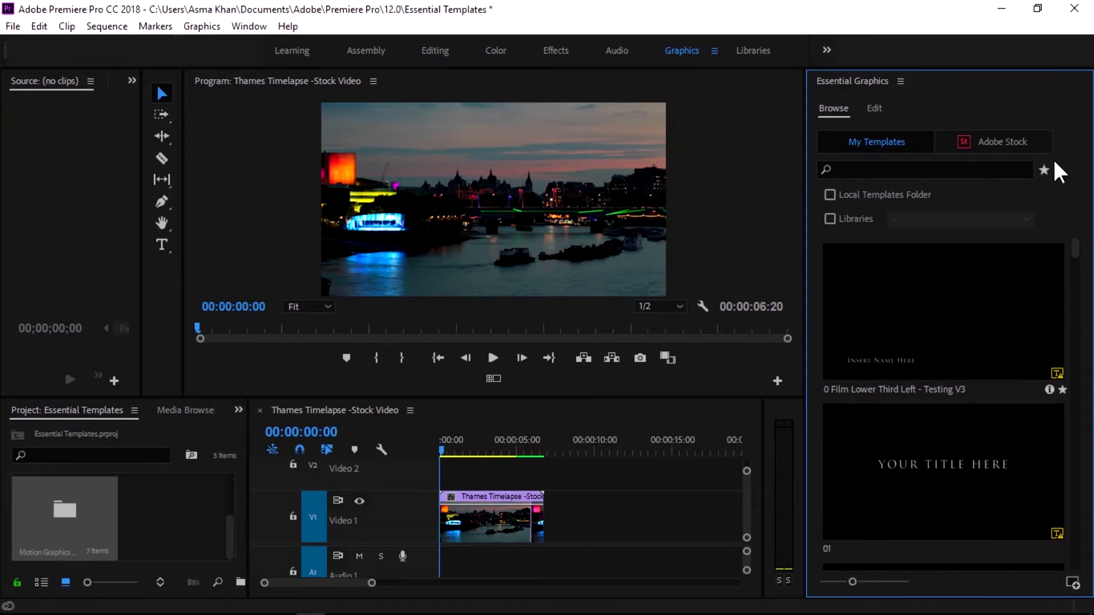
- View the info page of the Adobe Stock template Slam Down Title Overlay and return to the template list
{"action": "left_click", "coordinate": [1016, 138]}
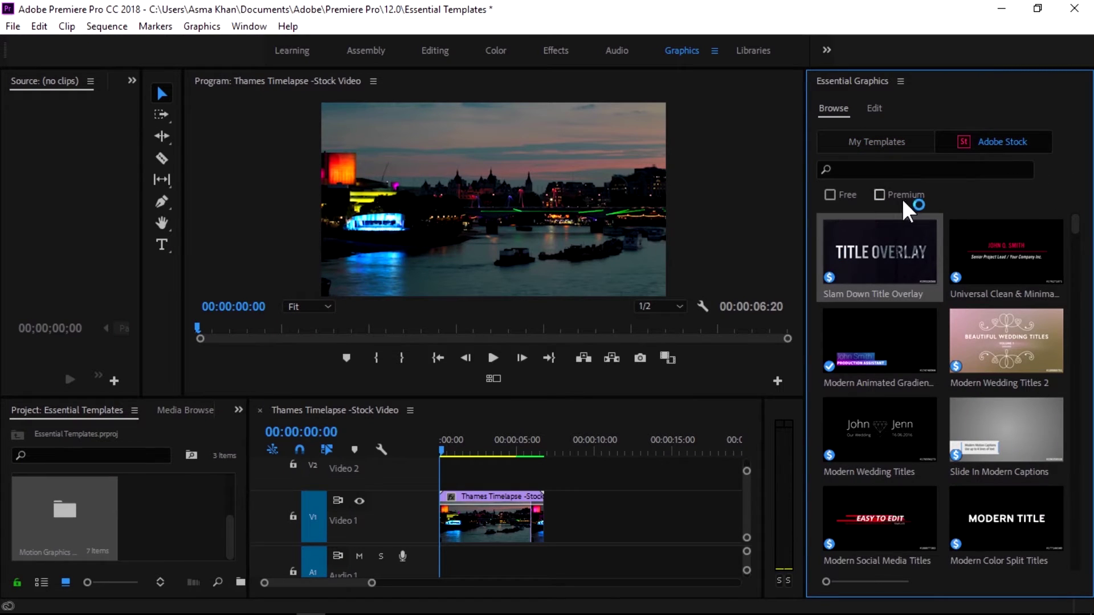
{"action": "right_click", "coordinate": [894, 247]}
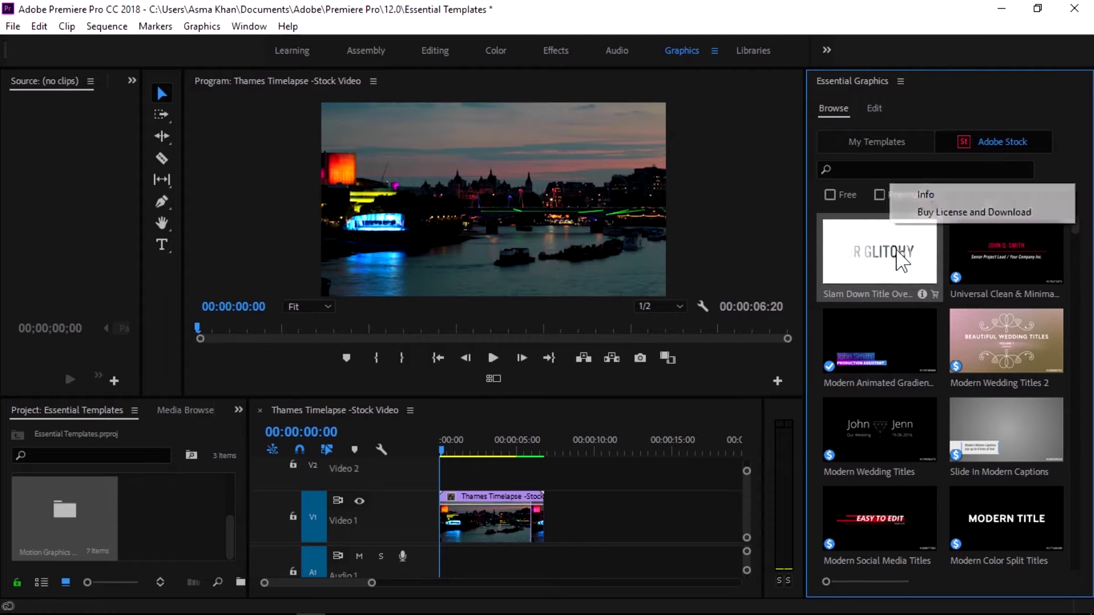
{"action": "left_click", "coordinate": [918, 195]}
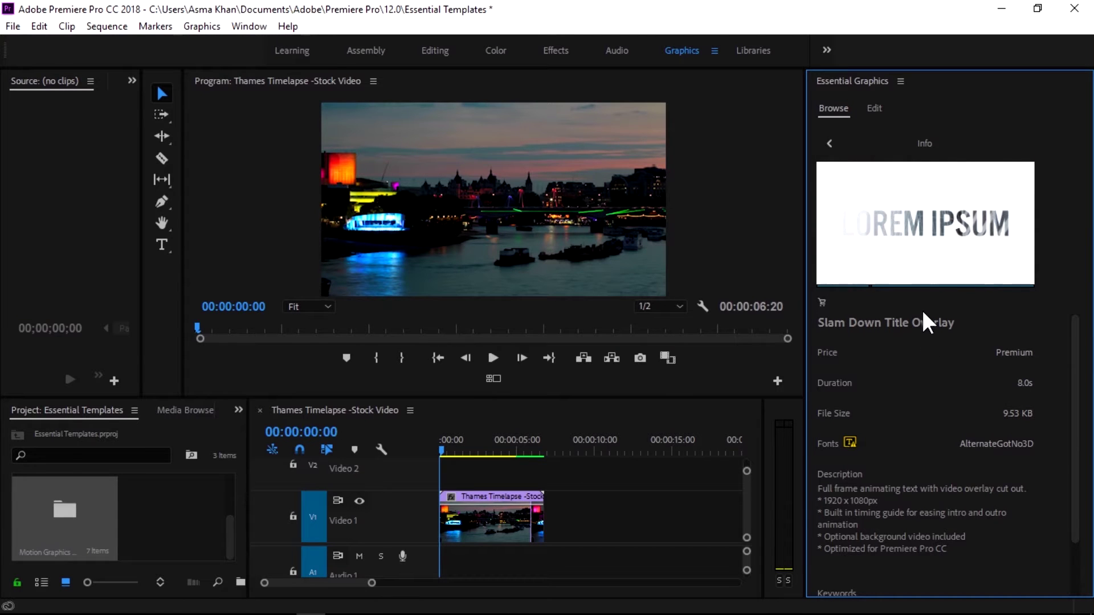
{"action": "left_click", "coordinate": [830, 144]}
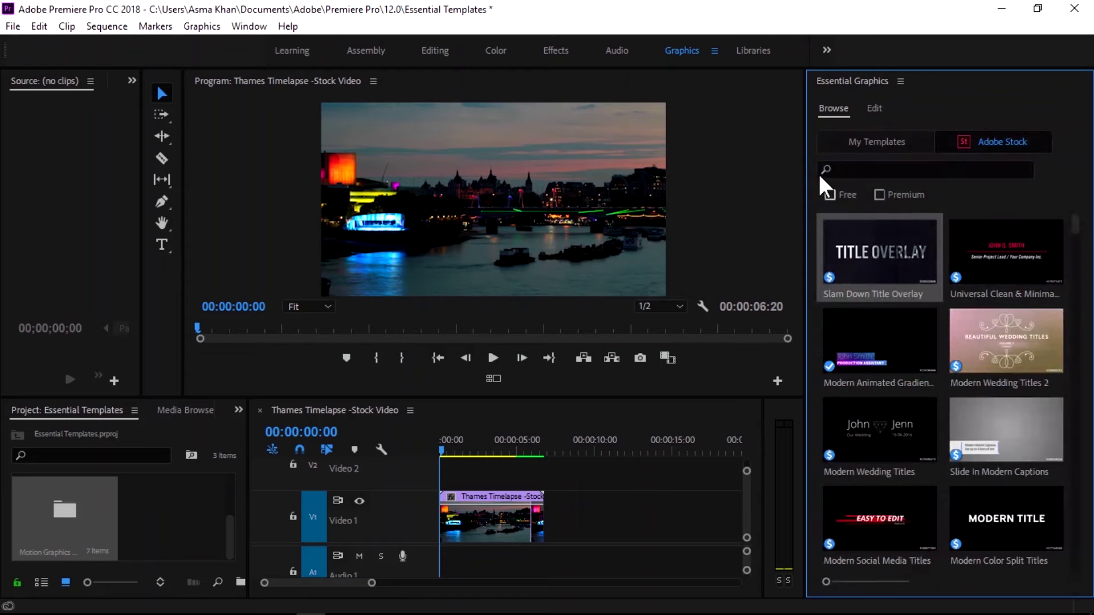
- Examine the details of the Universal Clean & Minimal Titles 1 template and go back to the Adobe Stock listing
{"action": "right_click", "coordinate": [972, 243]}
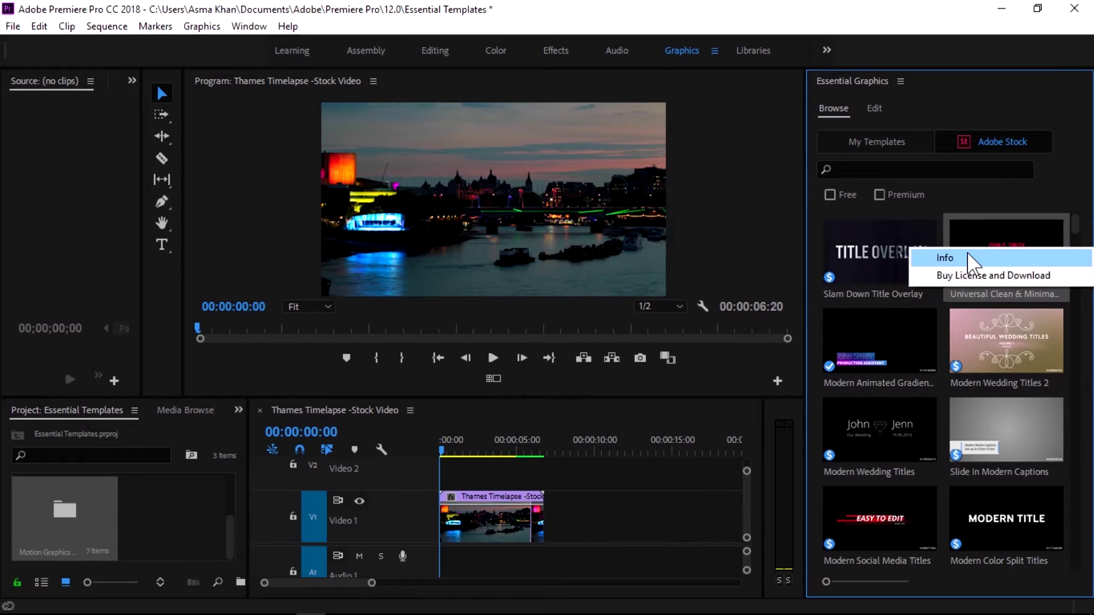
{"action": "left_click", "coordinate": [969, 254]}
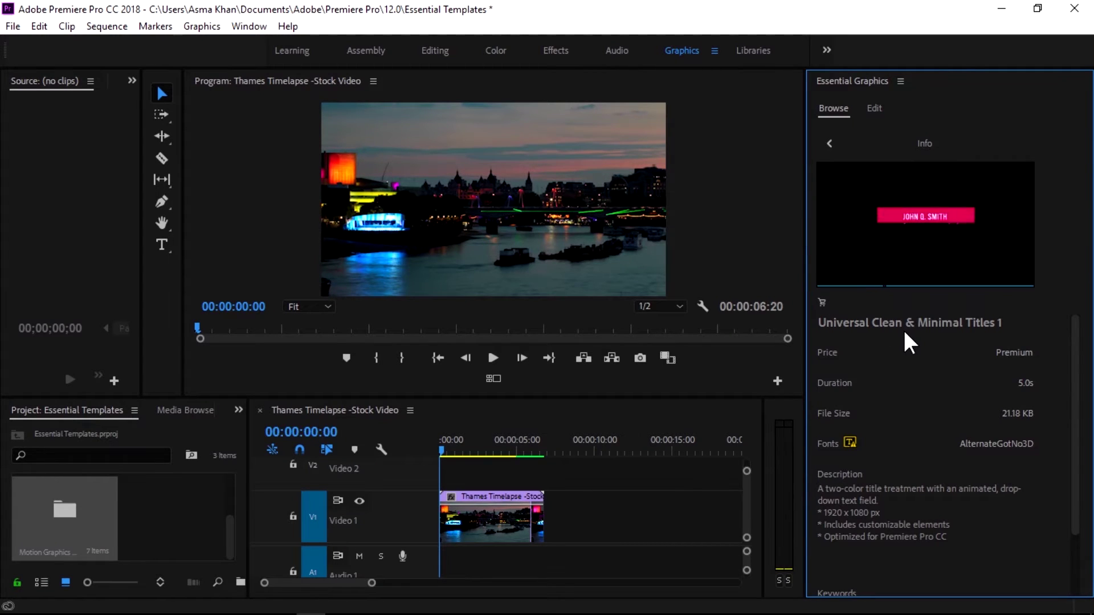
{"action": "left_click", "coordinate": [830, 143]}
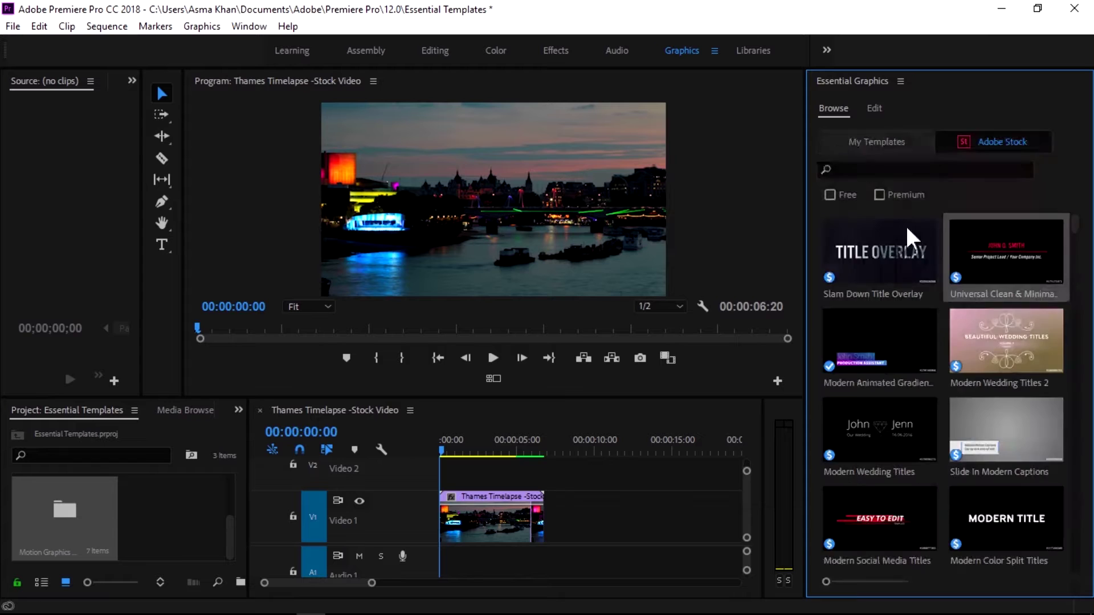
- Try to license and download the Universal Clean & Minimal Titles 1 template, and decline the purchase on Adobe Stock
{"action": "right_click", "coordinate": [977, 245]}
{"action": "left_click", "coordinate": [980, 272]}
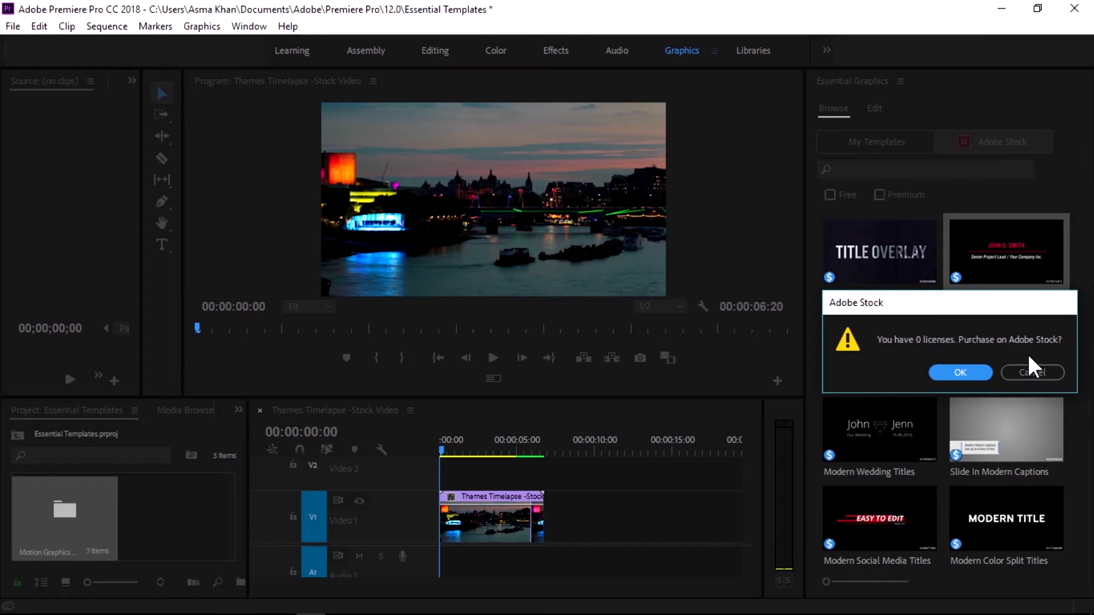
{"action": "left_click", "coordinate": [1031, 373]}
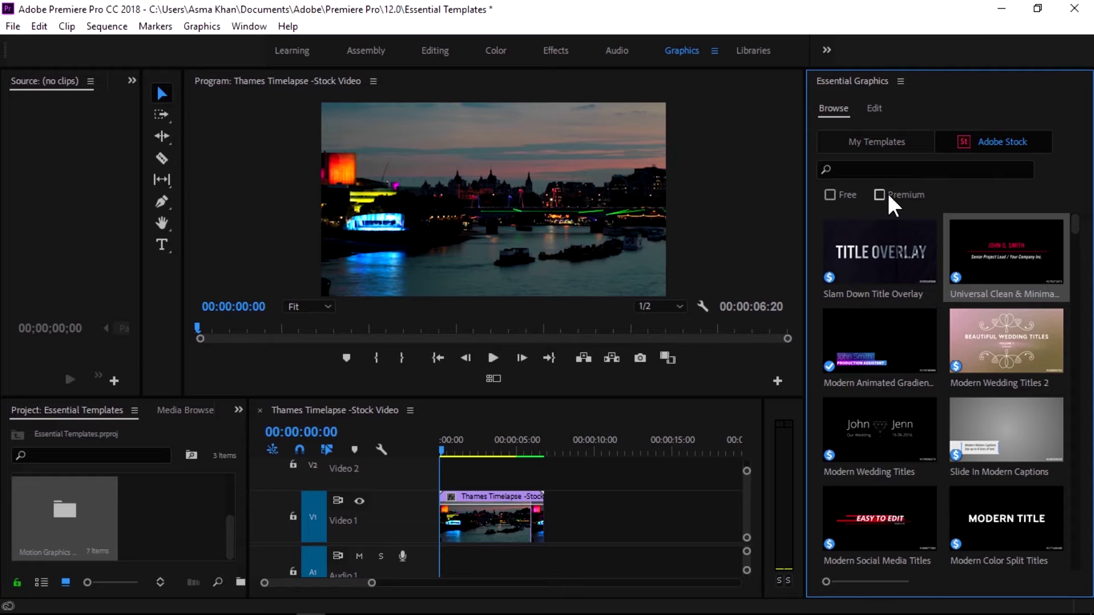
- Filter the Adobe Stock templates to Premium, and view the info page of Modern Social Media Titles
{"action": "left_click", "coordinate": [888, 195]}
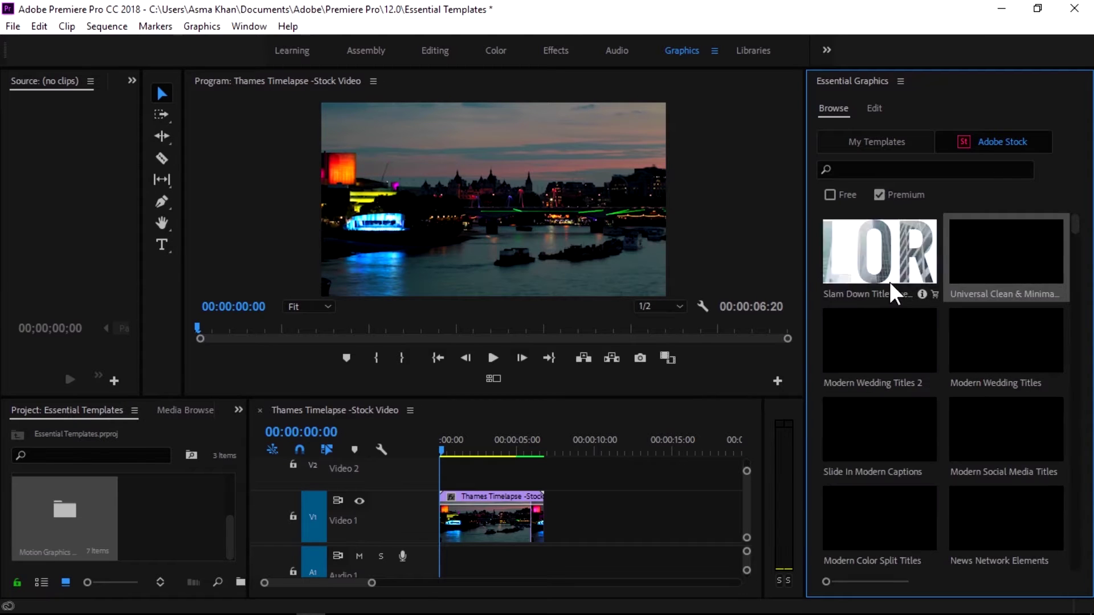
{"action": "right_click", "coordinate": [1000, 415]}
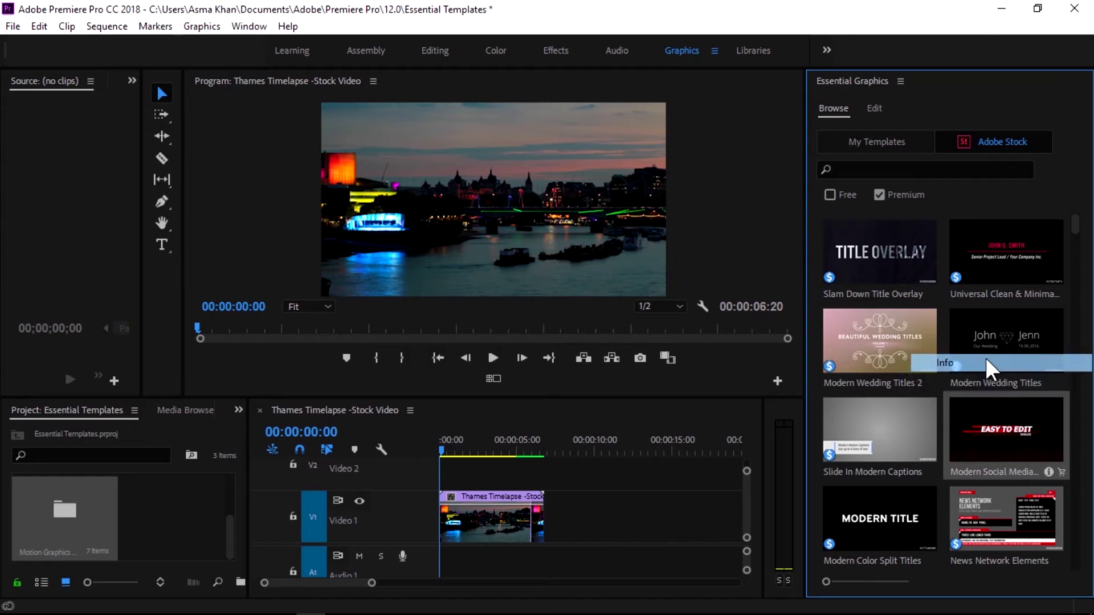
{"action": "left_click", "coordinate": [986, 362]}
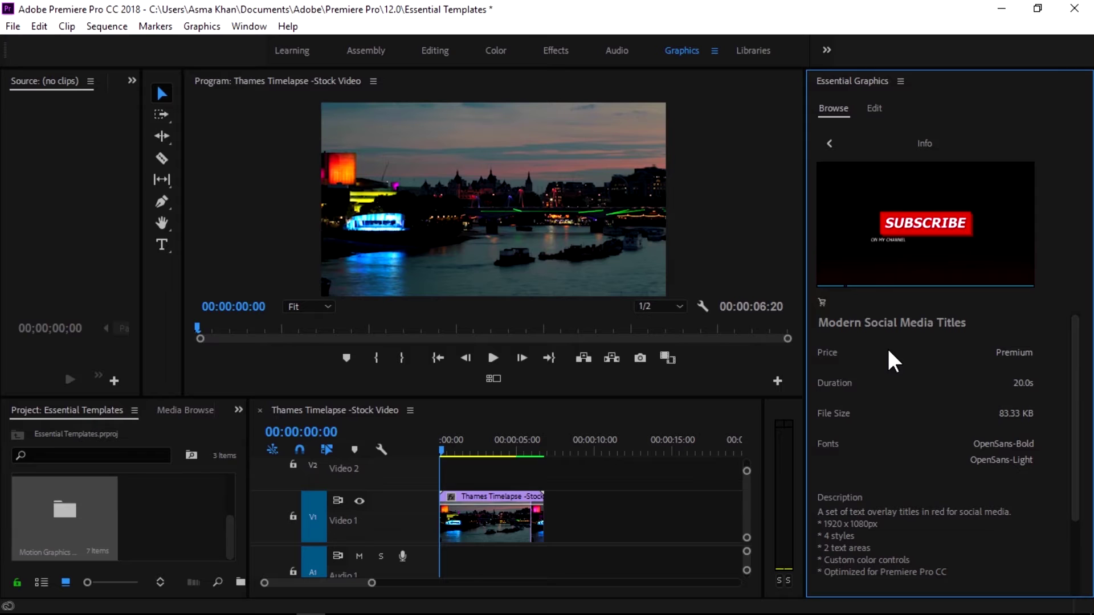
{"action": "left_click", "coordinate": [828, 142]}
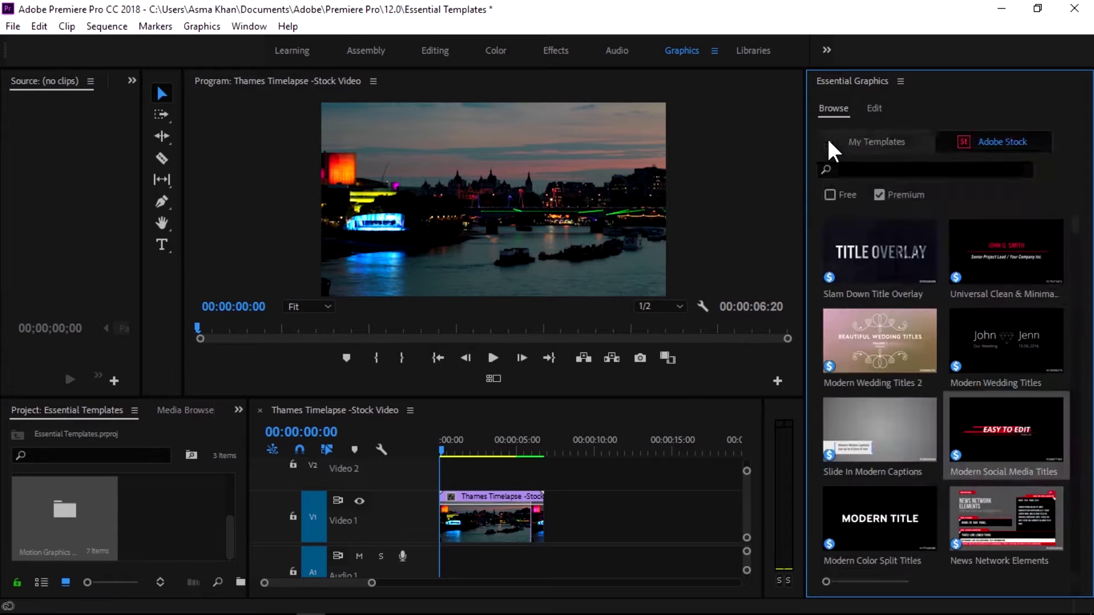
- Change the Adobe Stock template filter from Premium to Free only
{"action": "left_click", "coordinate": [828, 194]}
{"action": "left_click", "coordinate": [878, 195]}
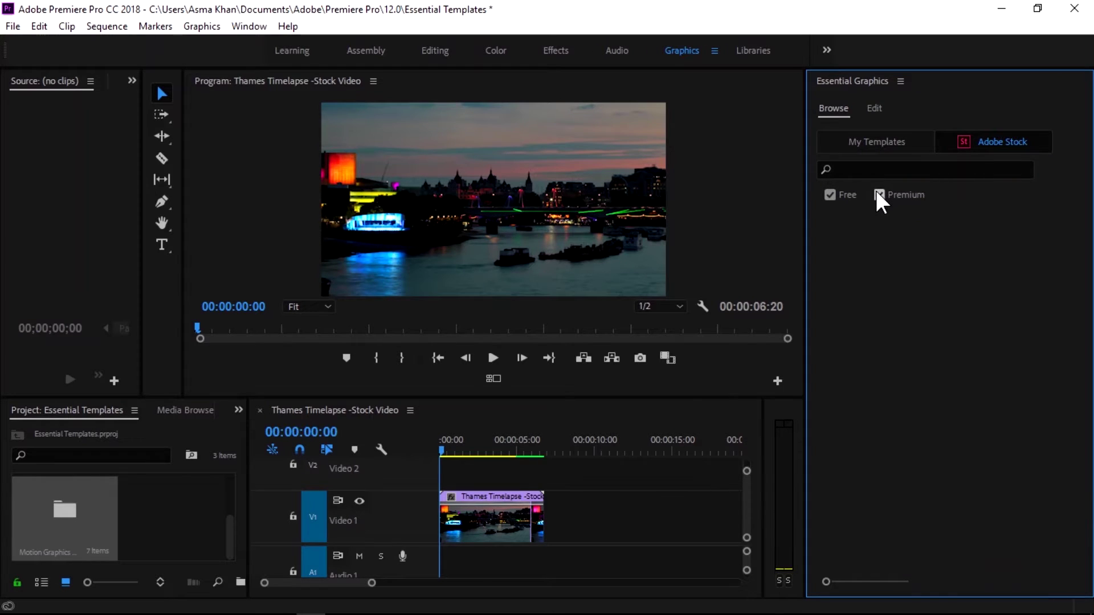
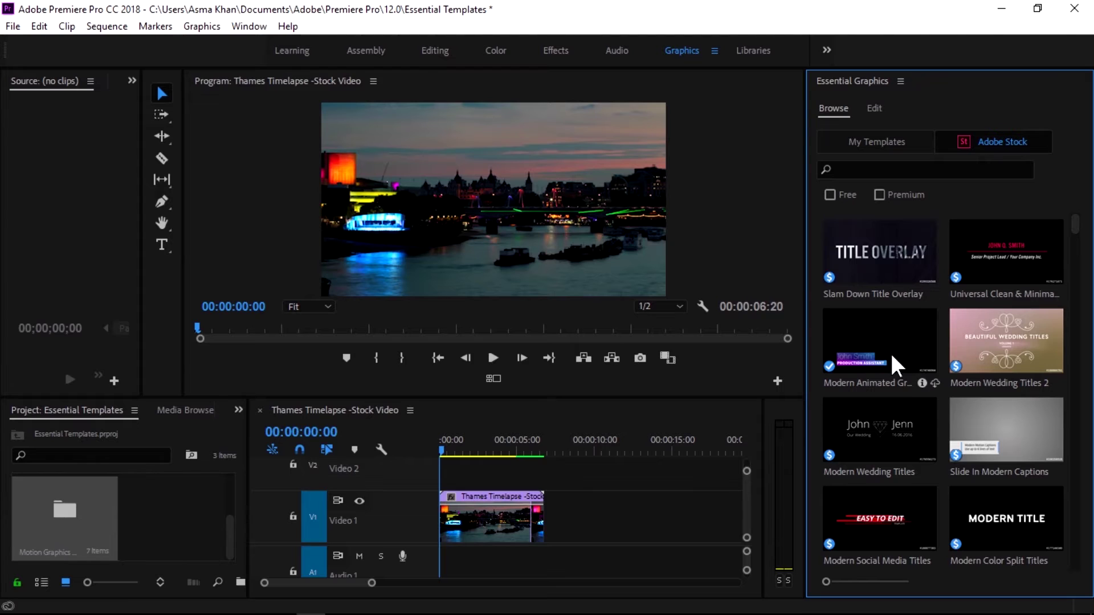
- Show only Free Adobe Stock templates, and examine the Modern Animated Gradient Lower Third template's info page before going back to the listing
{"action": "left_click", "coordinate": [829, 195]}
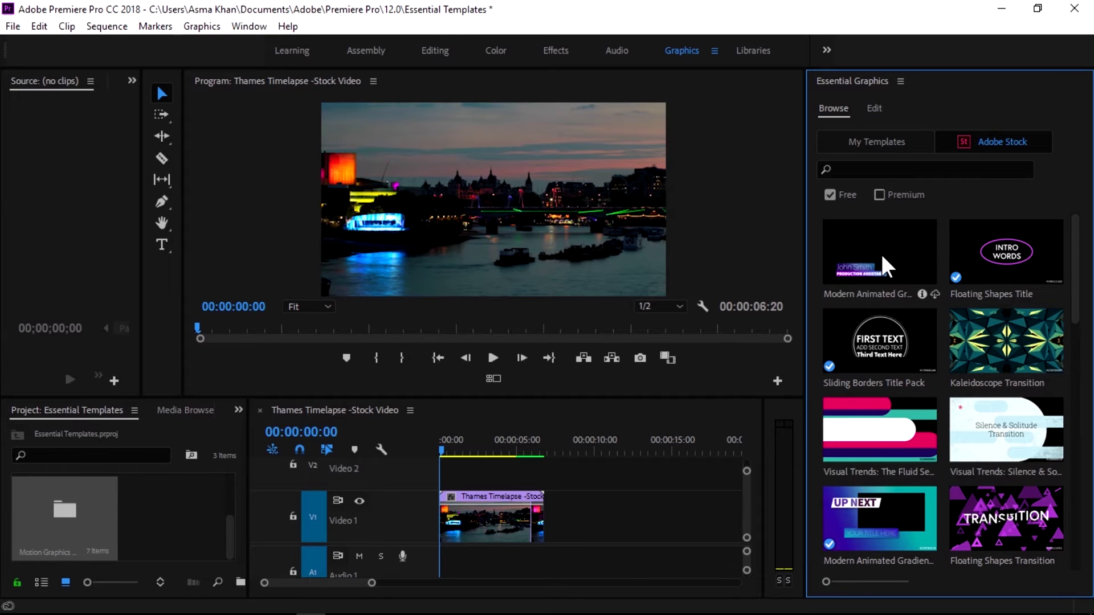
{"action": "right_click", "coordinate": [883, 257]}
{"action": "left_click", "coordinate": [898, 266]}
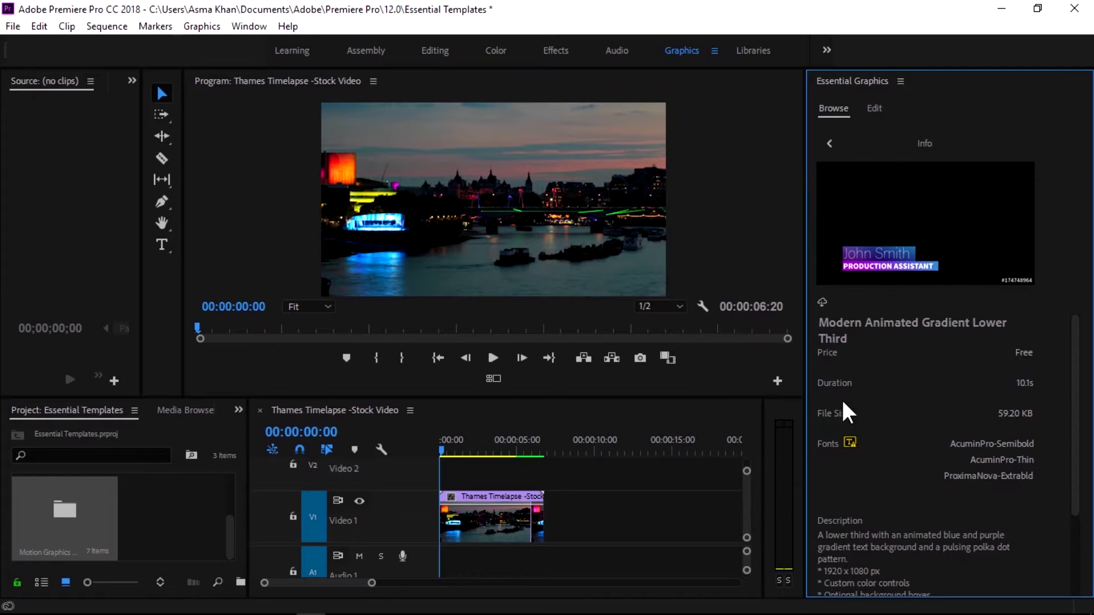
{"action": "key", "text": "space"}
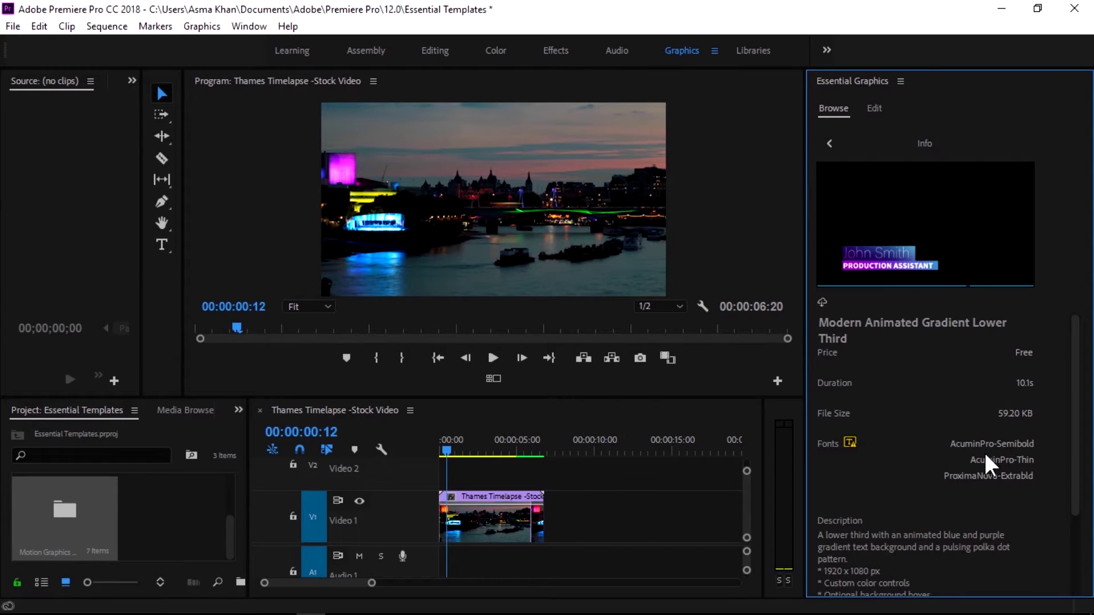
{"action": "left_click", "coordinate": [829, 142]}
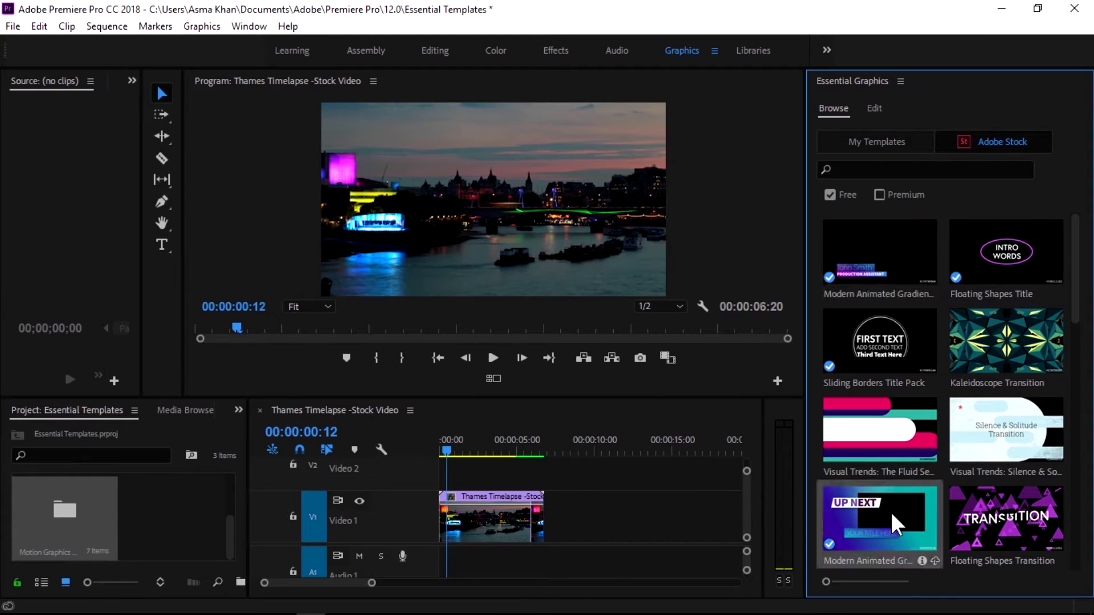
- Examine the details of the free White and Gray Locator Pin Call-Out 1 template and return to the listing
{"action": "left_click_drag", "start_coordinate": [1074, 300], "coordinate": [1074, 420]}
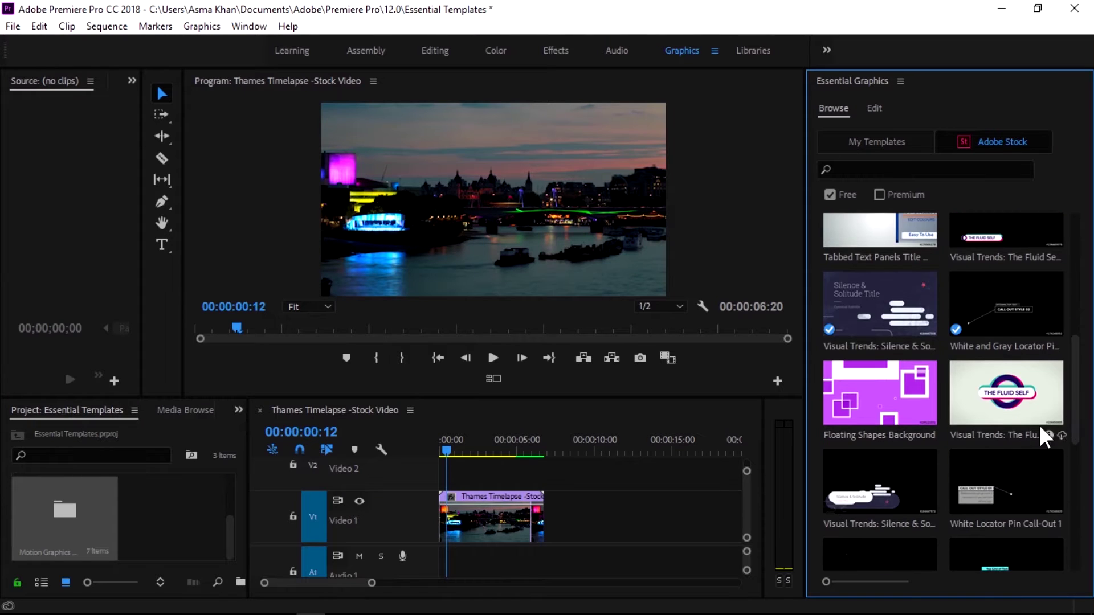
{"action": "right_click", "coordinate": [994, 313]}
{"action": "left_click", "coordinate": [1017, 315]}
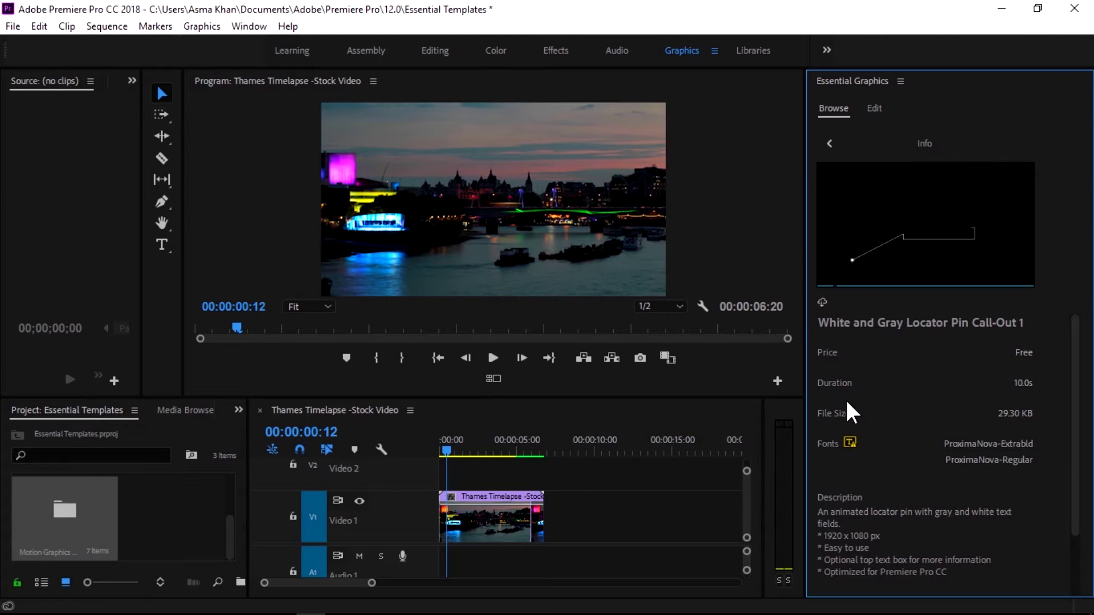
{"action": "left_click", "coordinate": [829, 143]}
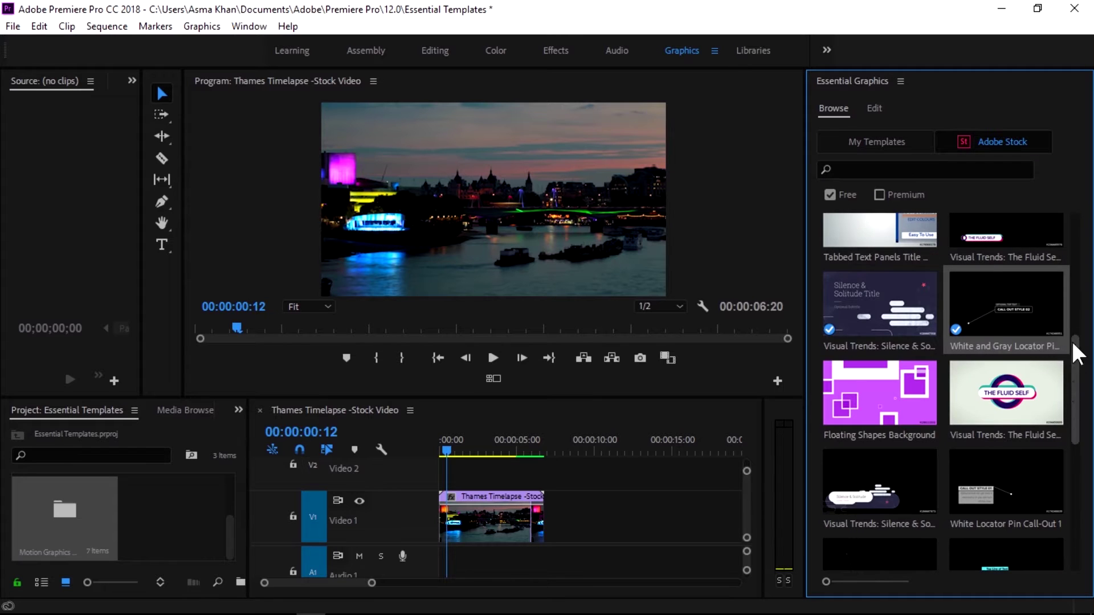
- Place the Modern Animated Gradient Lower Third on Video 2, trim it to the Thames clip's end, and render In to Out
{"action": "left_click_drag", "start_coordinate": [1077, 373], "coordinate": [1059, 227]}
{"action": "left_click_drag", "start_coordinate": [864, 276], "coordinate": [428, 481]}
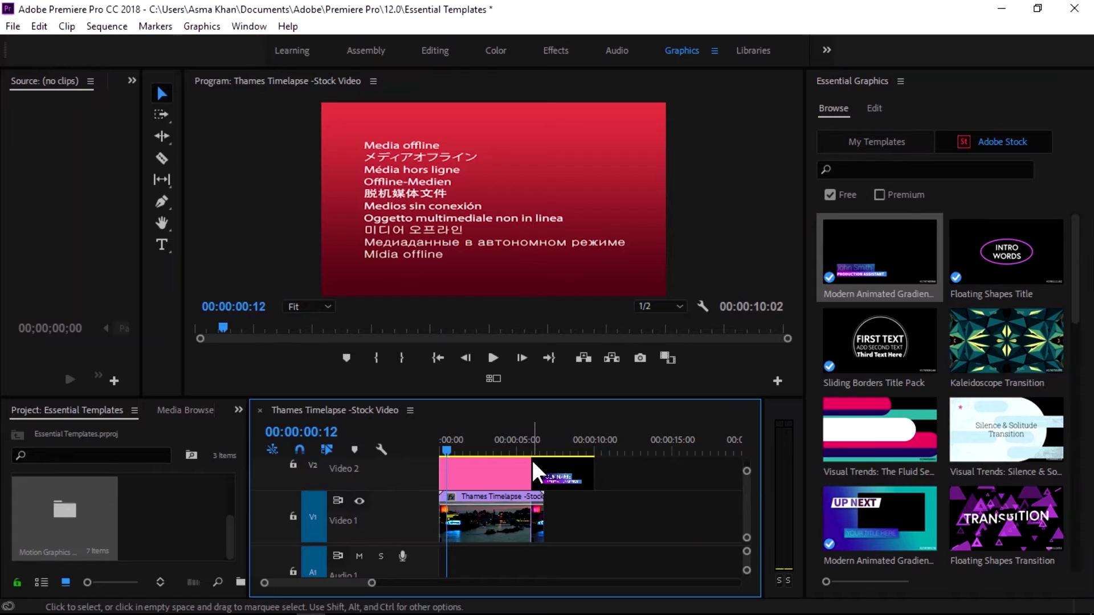
{"action": "left_click_drag", "start_coordinate": [587, 461], "coordinate": [543, 461]}
{"action": "left_click", "coordinate": [506, 482]}
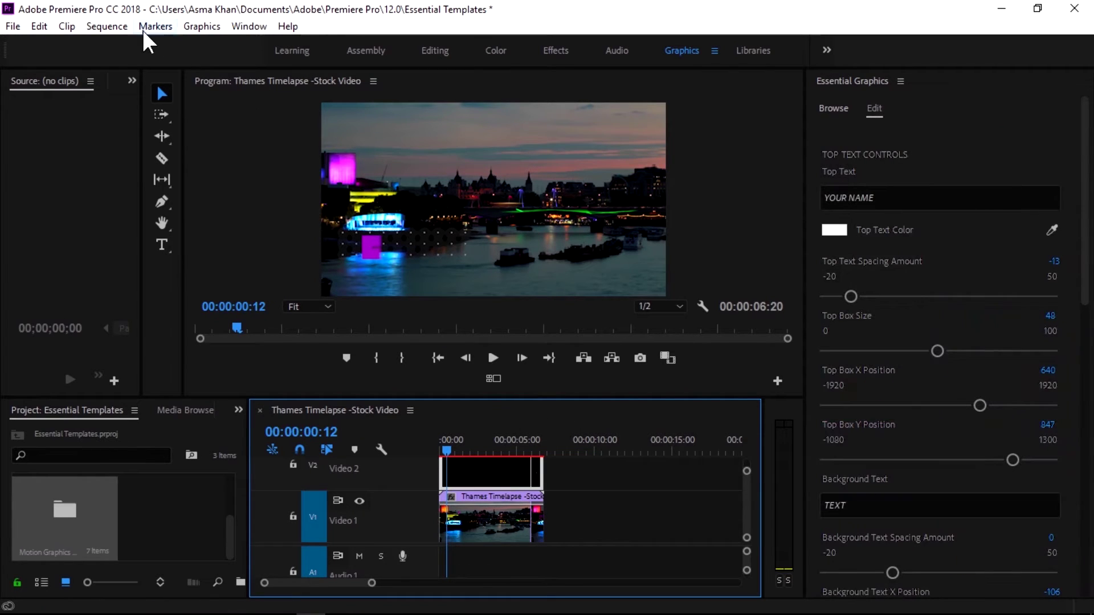
{"action": "left_click", "coordinate": [107, 28]}
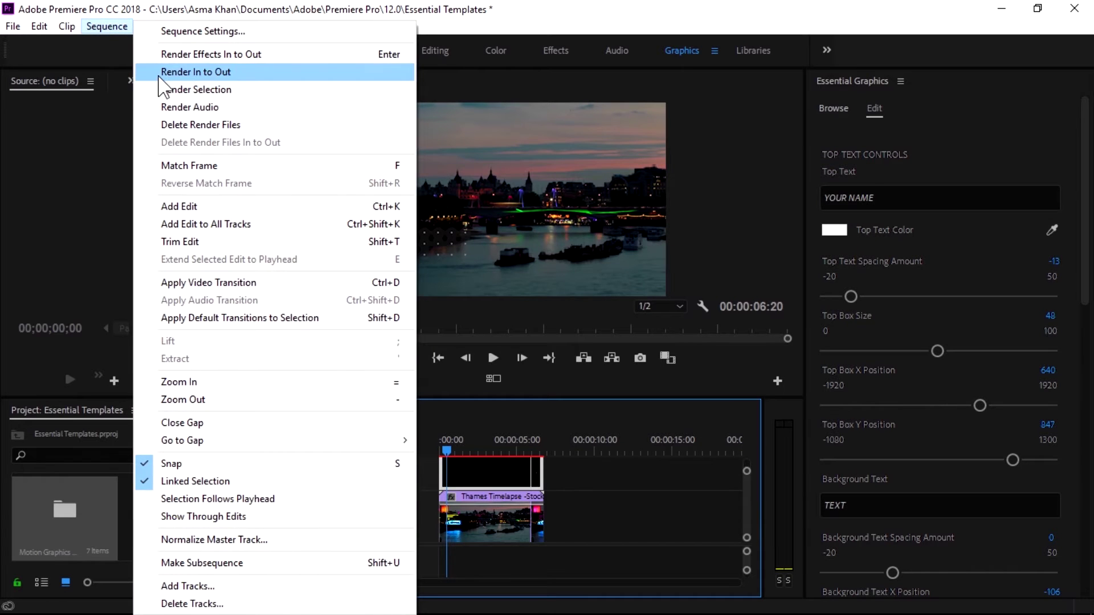
{"action": "left_click", "coordinate": [159, 72]}
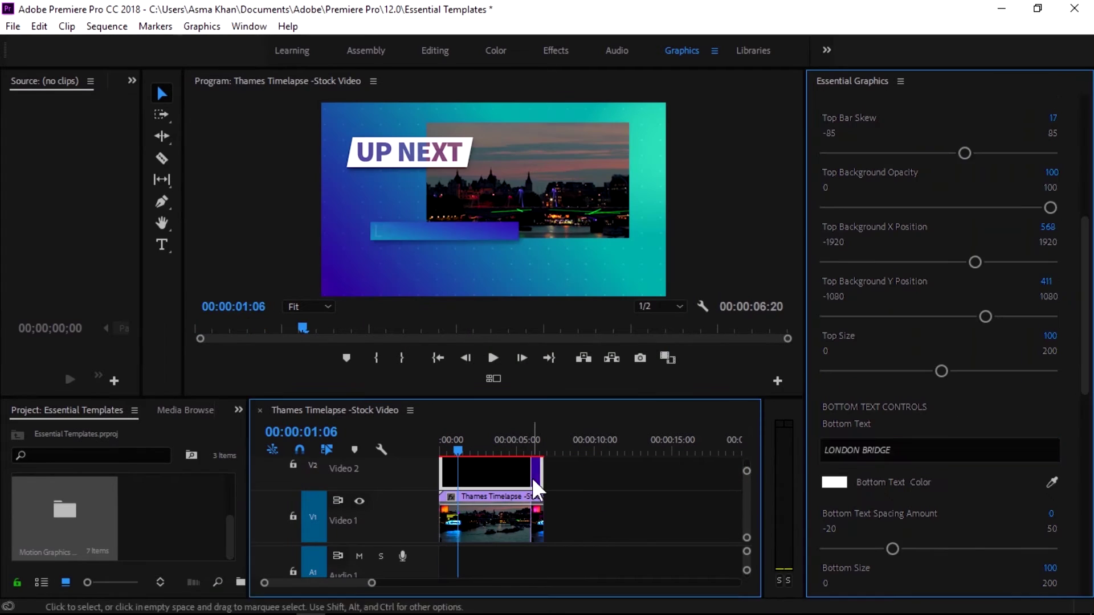
- Try to render the sequence previews with the UP NEXT title on Video 2
{"action": "key", "text": "Return"}
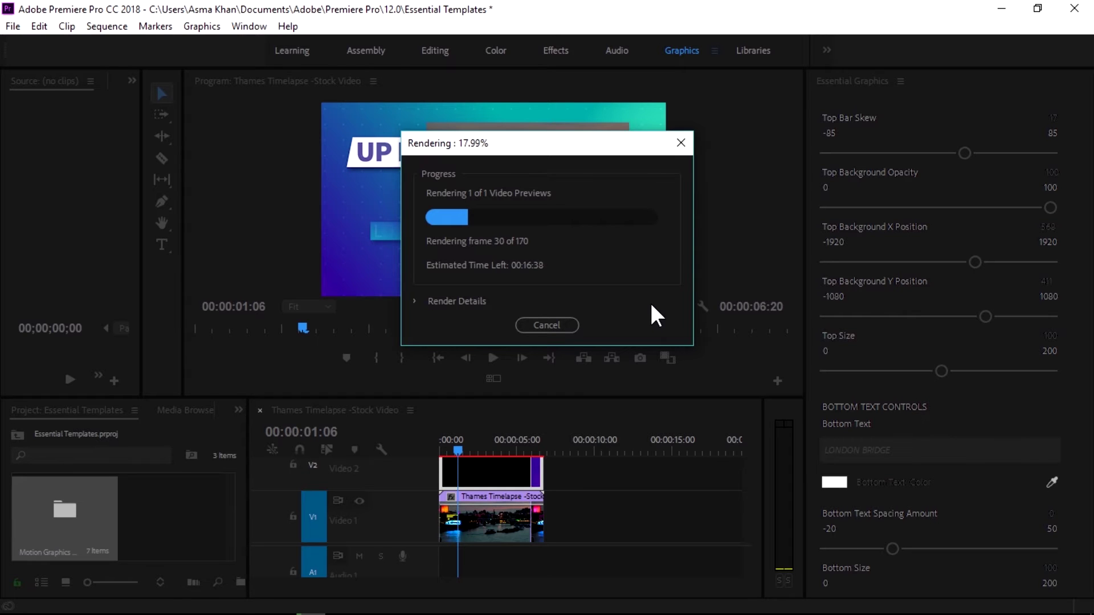
{"action": "left_click", "coordinate": [538, 325]}
{"action": "left_click_drag", "start_coordinate": [539, 483], "coordinate": [593, 473]}
{"action": "left_click", "coordinate": [1058, 134]}
{"action": "left_click", "coordinate": [834, 286]}
{"action": "left_click", "coordinate": [539, 225]}
{"action": "left_click", "coordinate": [742, 230]}
{"action": "left_click", "coordinate": [507, 450]}
{"action": "left_click", "coordinate": [865, 250]}
{"action": "type", "text": "NEXT VIDEO"}
{"action": "key", "text": "Return"}
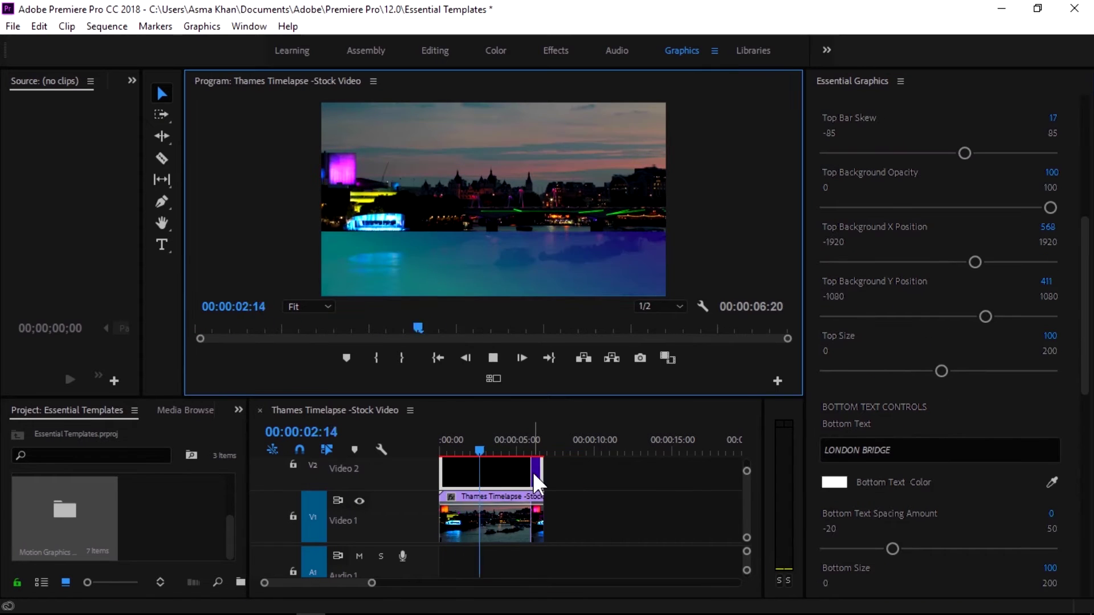
- Extend the UP NEXT title on Video 2 past the Thames clip, to end at 00:00:10:02
{"action": "left_click", "coordinate": [472, 446]}
{"action": "left_click_drag", "start_coordinate": [542, 474], "coordinate": [625, 472]}
{"action": "left_click_drag", "start_coordinate": [558, 450], "coordinate": [531, 453]}
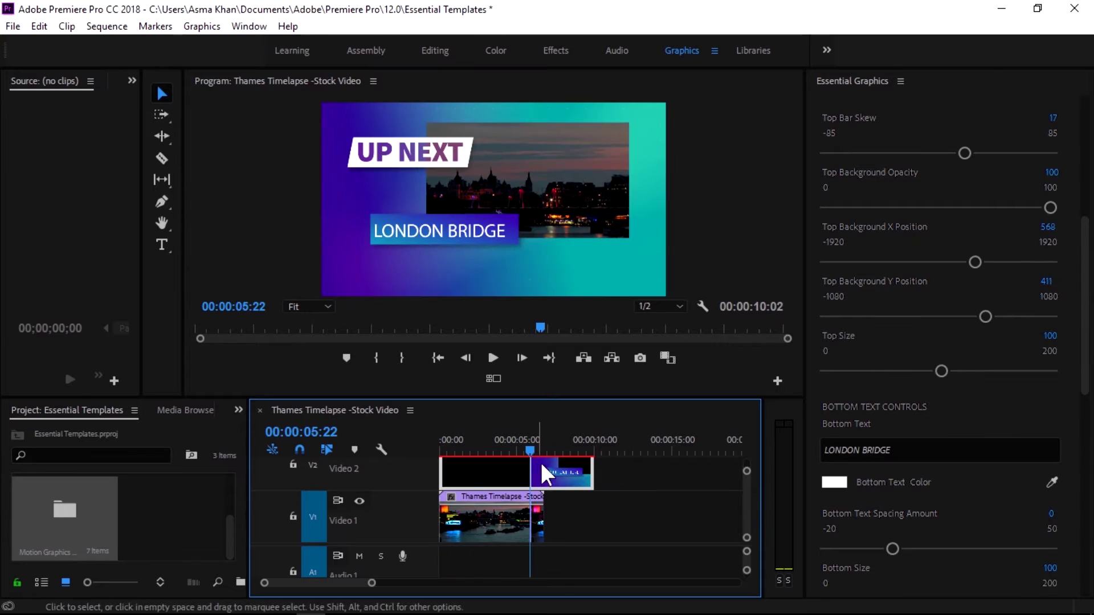
- Make the UP NEXT title's top text color pink and replace the wording with NEXT VIDEO
{"action": "scroll", "coordinate": [1070, 228], "scroll_direction": "up", "scroll_amount": 10}
{"action": "left_click", "coordinate": [834, 285]}
{"action": "left_click", "coordinate": [571, 440]}
{"action": "left_click", "coordinate": [735, 229]}
{"action": "left_click_drag", "start_coordinate": [556, 450], "coordinate": [506, 450]}
{"action": "left_click", "coordinate": [866, 254]}
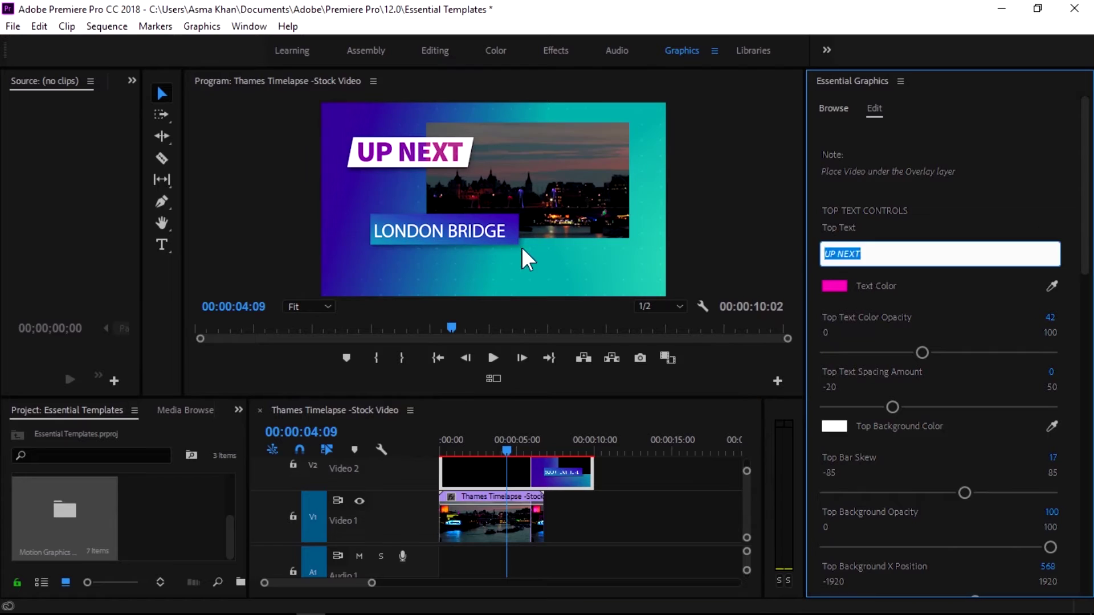
{"action": "type", "text": "NEXT VIDEO"}
{"action": "key", "text": "Return"}
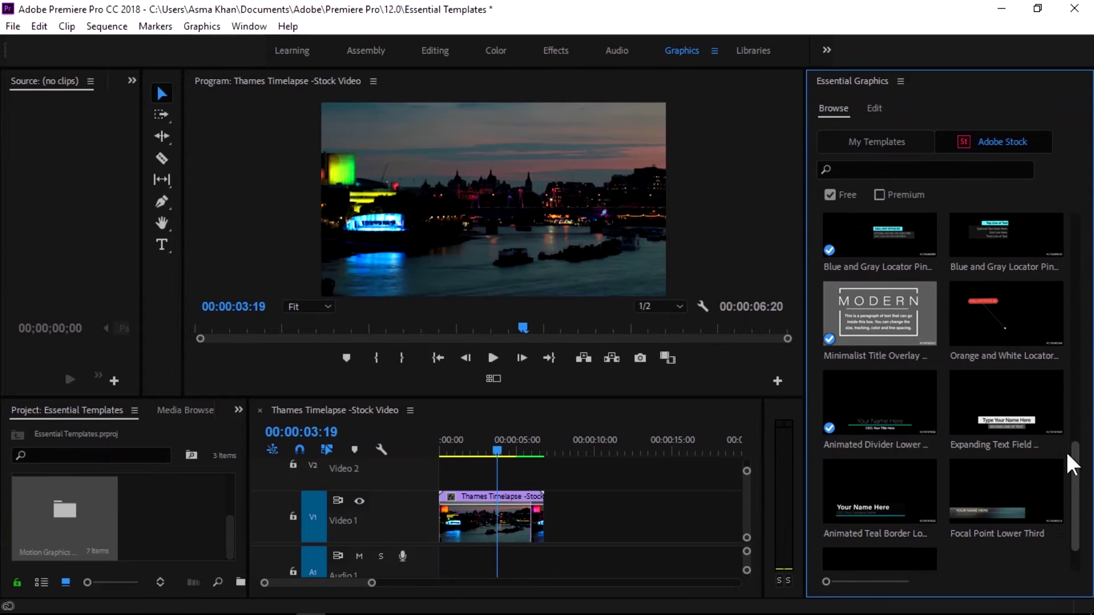
- Add the Animated Divider lower-third template to Video 2, and set its top text to DIGITAL CREATIONS in green
{"action": "scroll", "coordinate": [879, 393], "scroll_direction": "down", "scroll_amount": 3}
{"action": "left_click_drag", "start_coordinate": [879, 393], "coordinate": [505, 464]}
{"action": "type", "text": "DIGI"}
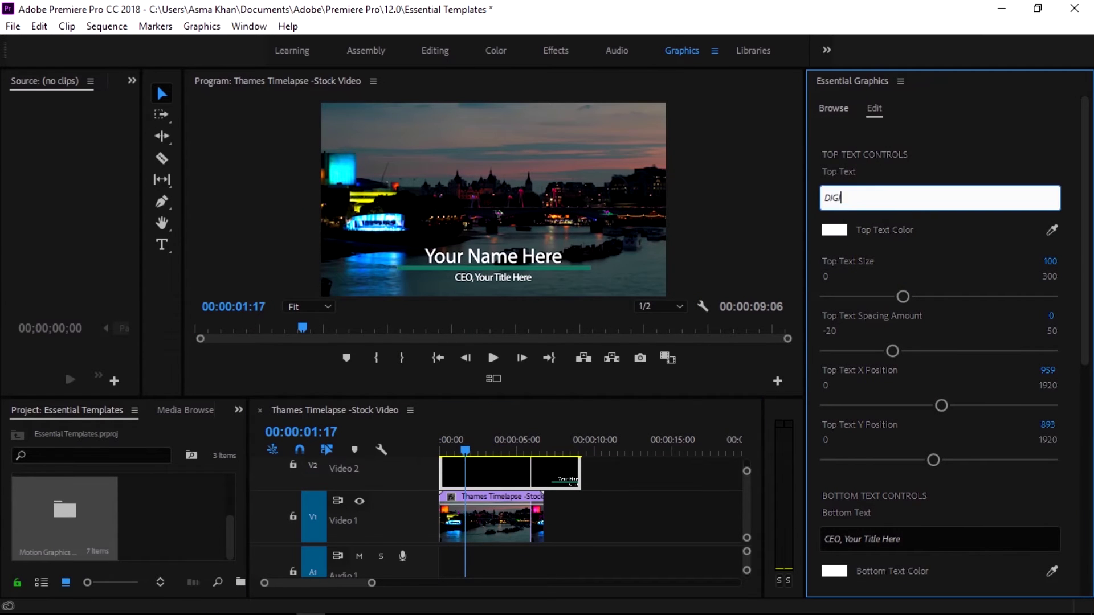
{"action": "type", "text": "TAL CREATIONS"}
{"action": "mouse_move", "coordinate": [903, 297]}
{"action": "left_mouse_down"}
{"action": "mouse_move", "coordinate": [993, 303]}
{"action": "mouse_move", "coordinate": [913, 297]}
{"action": "left_mouse_up"}
{"action": "left_click", "coordinate": [834, 230]}
{"action": "left_click", "coordinate": [735, 230]}
{"action": "left_click", "coordinate": [834, 230]}
{"action": "left_click", "coordinate": [735, 229]}
- Change the lower third's divider line color to purple and preview the title at 00:00:01:09
{"action": "left_click_drag", "start_coordinate": [1085, 277], "coordinate": [1084, 533]}
{"action": "left_click", "coordinate": [834, 421]}
{"action": "left_click", "coordinate": [734, 229]}
{"action": "left_click", "coordinate": [834, 421]}
{"action": "left_click", "coordinate": [735, 230]}
{"action": "left_click", "coordinate": [834, 421]}
{"action": "left_click", "coordinate": [735, 230]}
{"action": "left_click", "coordinate": [440, 450]}
{"action": "mouse_move", "coordinate": [443, 454]}
{"action": "left_mouse_down"}
{"action": "mouse_move", "coordinate": [530, 455]}
{"action": "mouse_move", "coordinate": [460, 454]}
{"action": "left_mouse_up"}
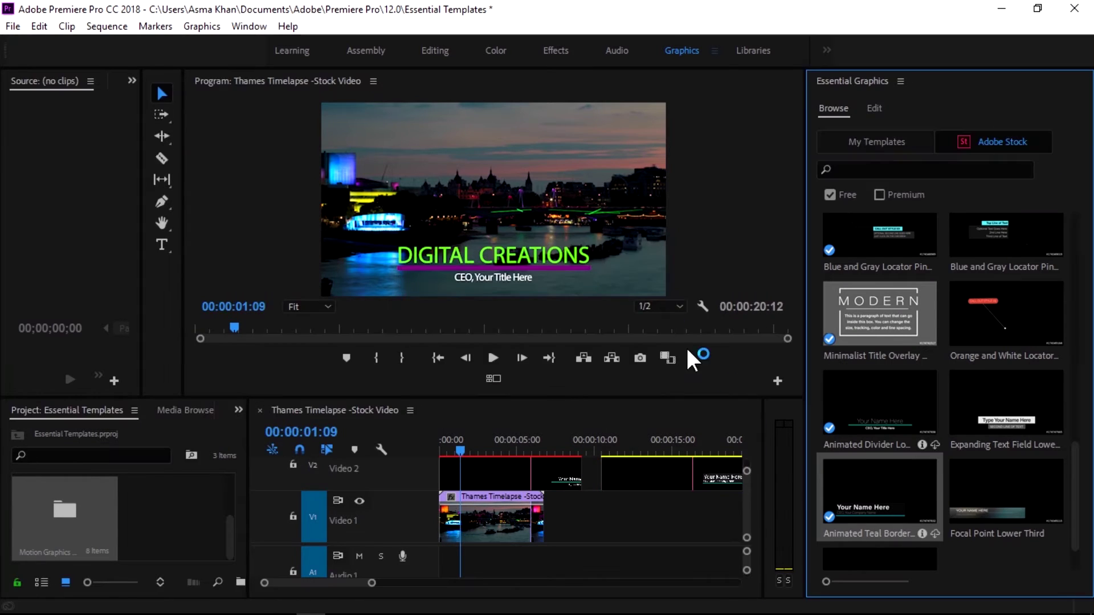
- Set the Animated Teal Border title's top and bottom texts to MOTION GRAPHICS and DIGITAL CREATIONS, and place the imported clip beneath it on Video 1
{"action": "left_click", "coordinate": [602, 450]}
{"action": "left_click", "coordinate": [493, 357]}
{"action": "left_click", "coordinate": [647, 472]}
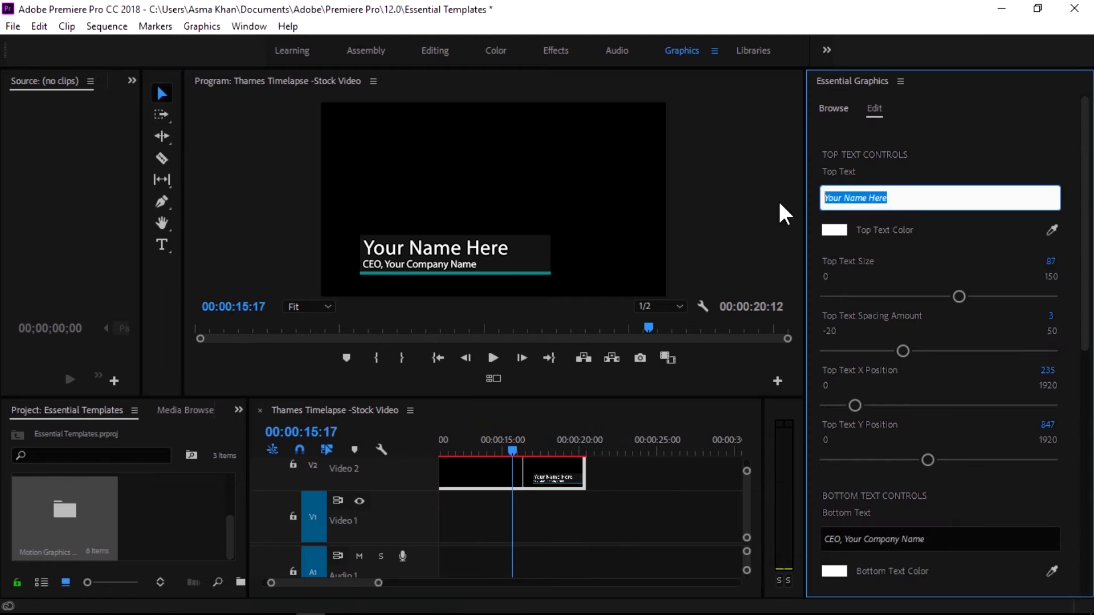
{"action": "type", "text": "MOTION GRAPHICS"}
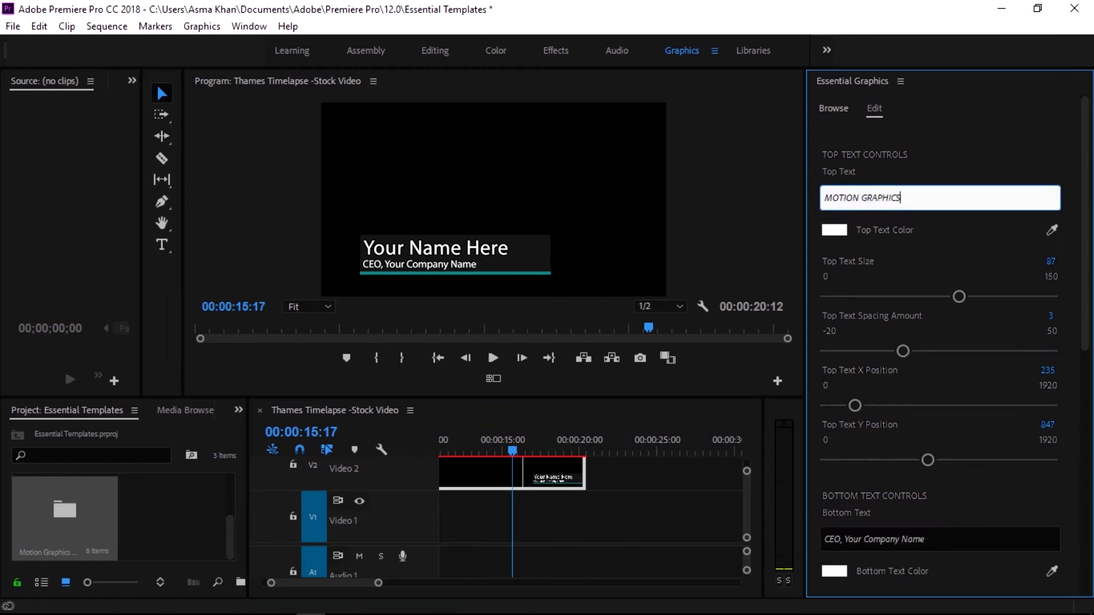
{"action": "left_click", "coordinate": [940, 539]}
{"action": "type", "text": "DIGITAL CREATIONS"}
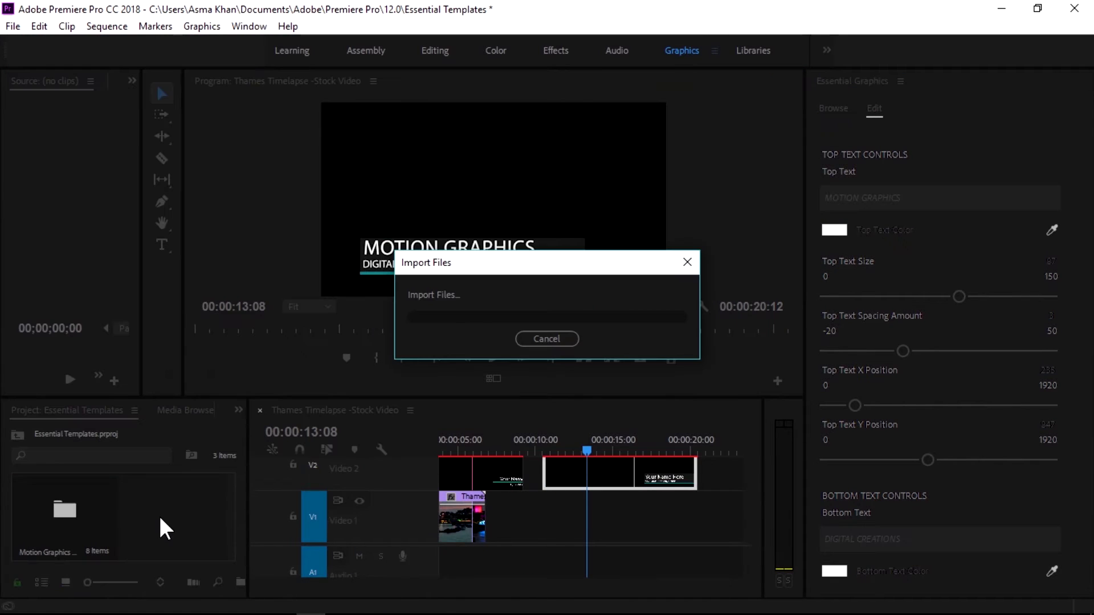
{"action": "left_click_drag", "start_coordinate": [161, 524], "coordinate": [551, 517]}
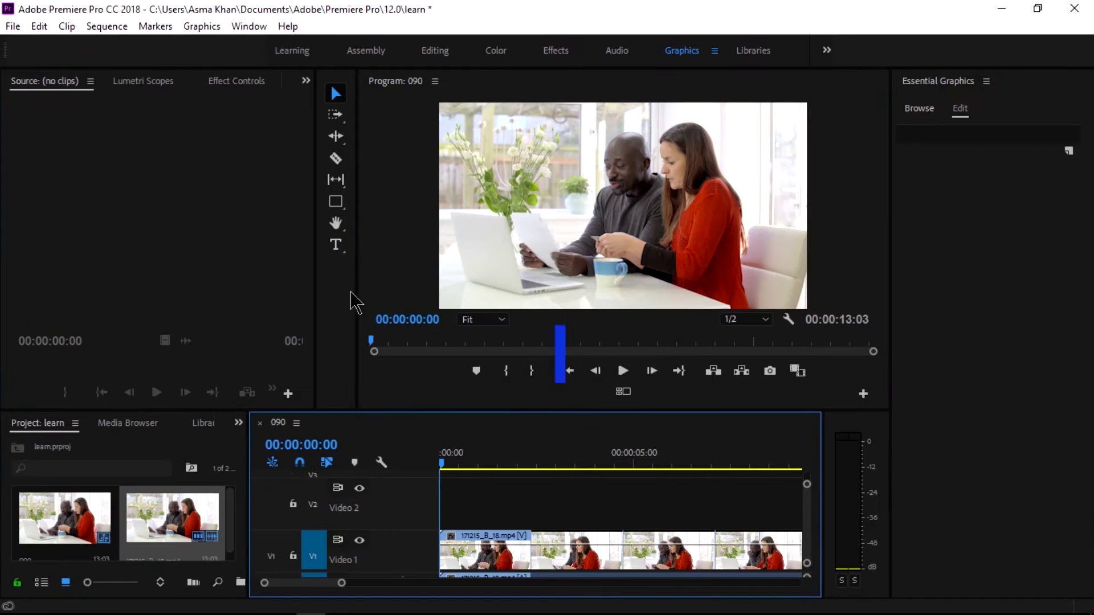
- Draw a wide rectangle with the Rectangle Tool in the lower-left part of the video frame, positioned at about 16.7, 837.2
{"action": "left_click", "coordinate": [336, 203]}
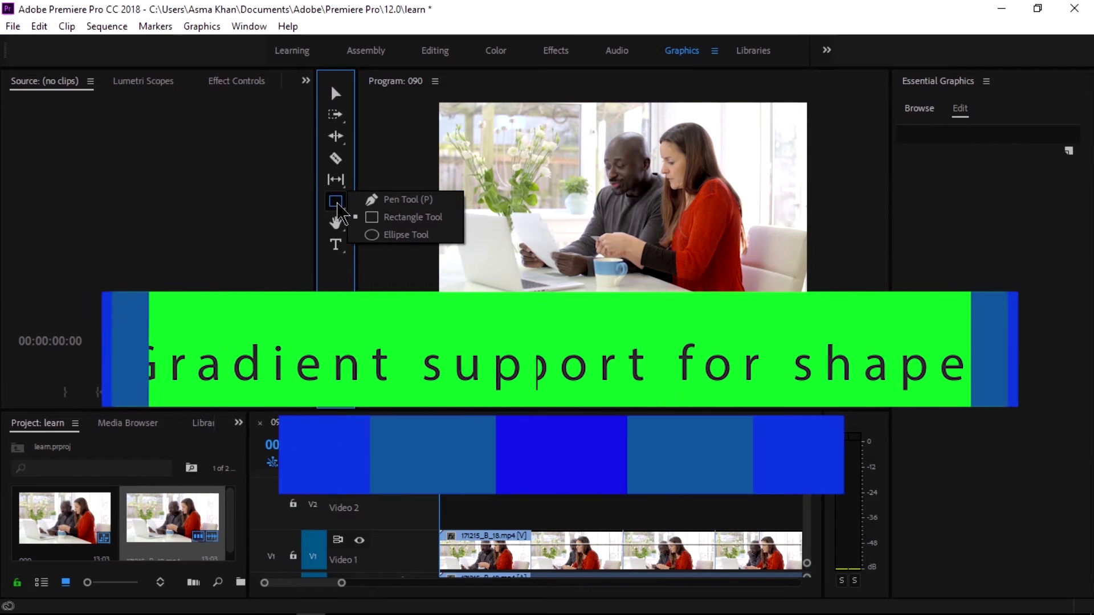
{"action": "left_click", "coordinate": [384, 218]}
{"action": "mouse_move", "coordinate": [442, 266]}
{"action": "left_mouse_down"}
{"action": "mouse_move", "coordinate": [452, 292]}
{"action": "mouse_move", "coordinate": [649, 290]}
{"action": "mouse_move", "coordinate": [660, 308]}
{"action": "left_mouse_up"}
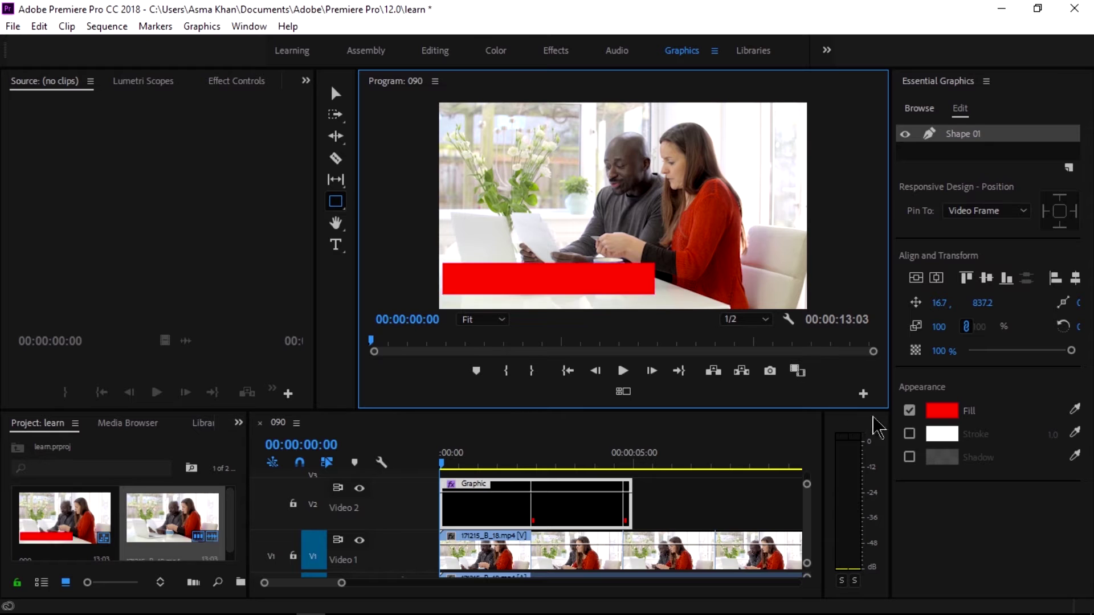
- Change the rectangle's fill to a Linear Gradient running from red FF0000 to white FFFFFF
{"action": "left_click", "coordinate": [950, 413]}
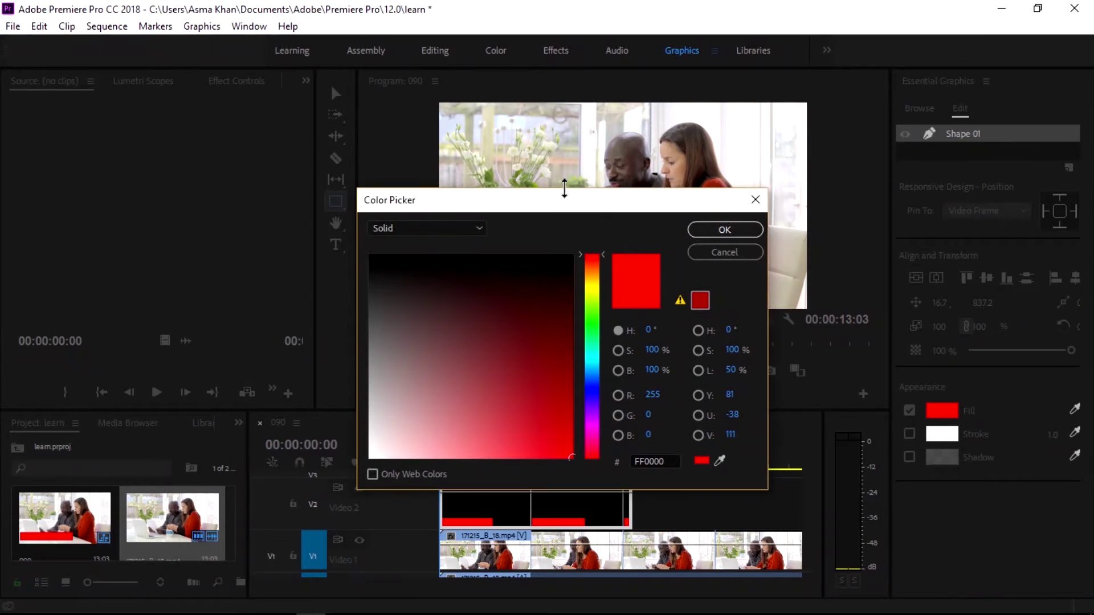
{"action": "left_click_drag", "start_coordinate": [549, 203], "coordinate": [923, 203]}
{"action": "left_click", "coordinate": [847, 225]}
{"action": "left_click", "coordinate": [825, 260]}
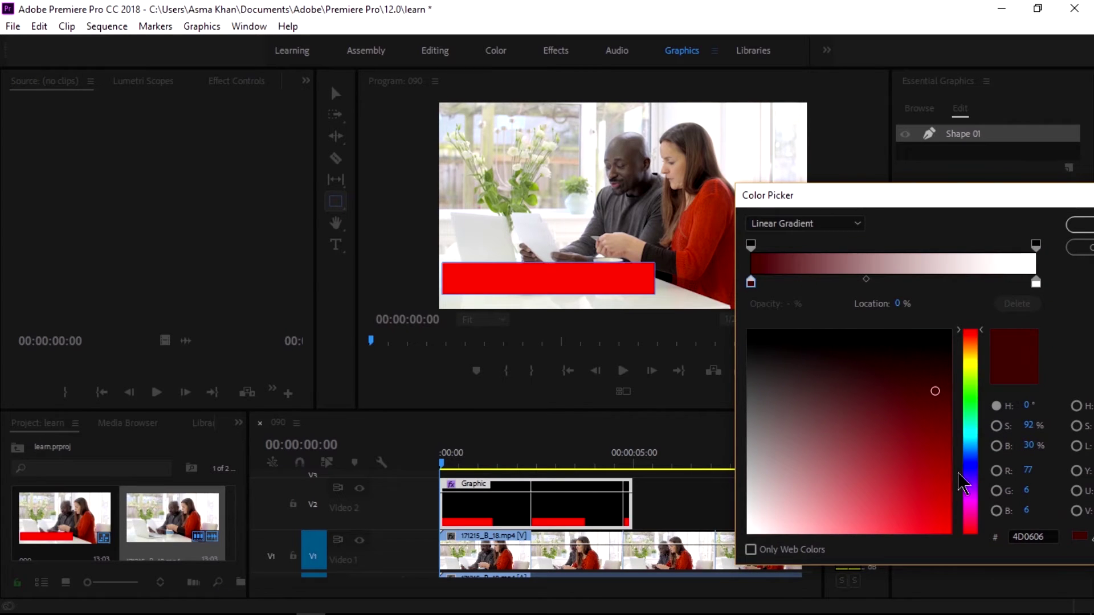
{"action": "left_click_drag", "start_coordinate": [947, 502], "coordinate": [951, 555]}
{"action": "left_click", "coordinate": [1036, 281]}
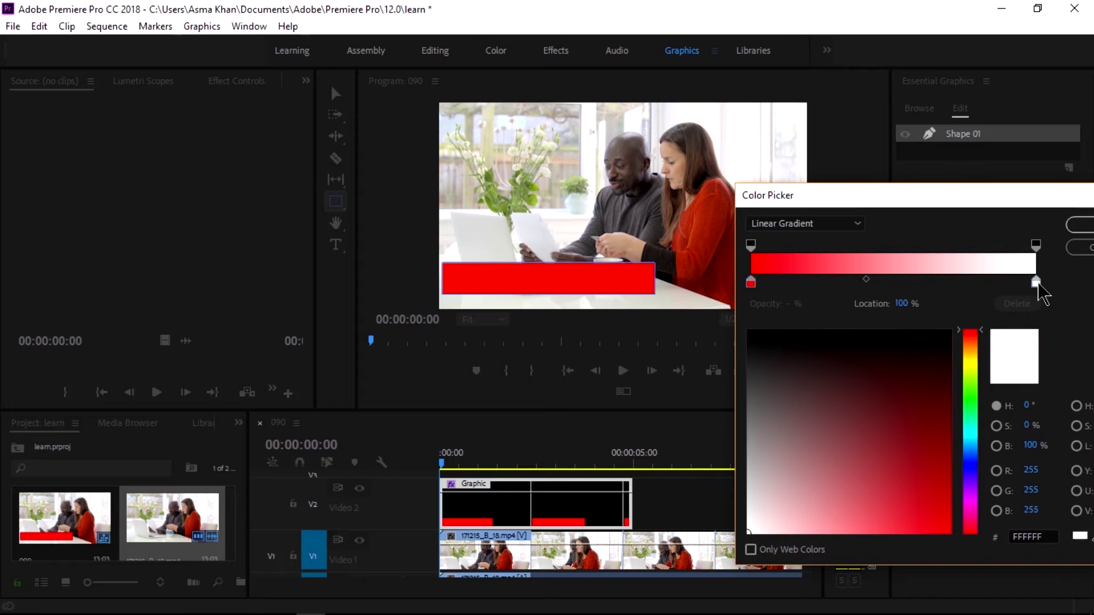
{"action": "left_click_drag", "start_coordinate": [885, 510], "coordinate": [736, 554]}
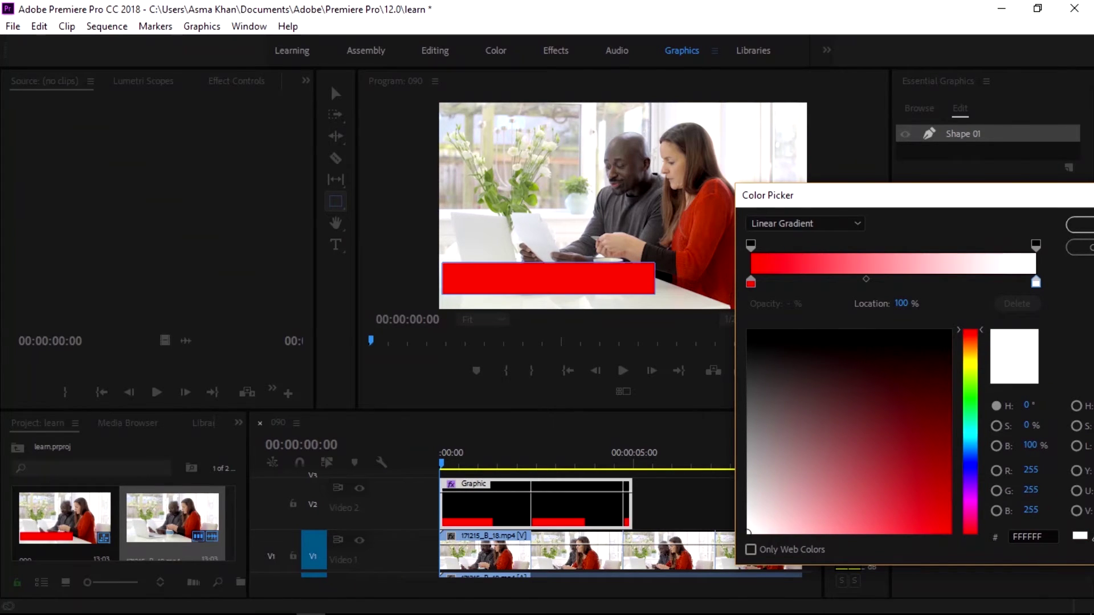
{"action": "left_click", "coordinate": [1082, 228]}
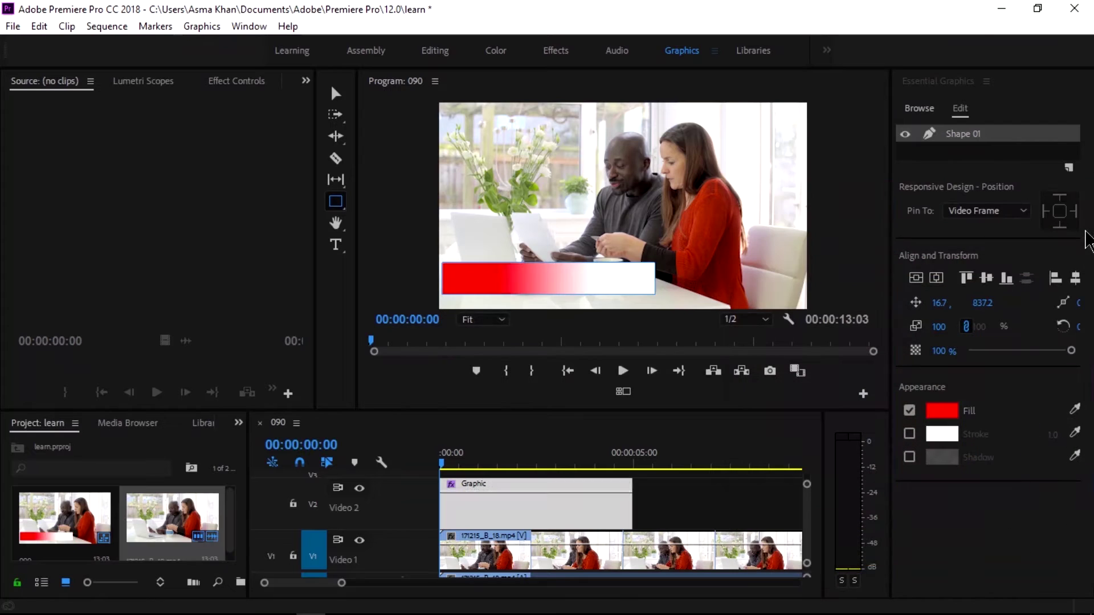
- Switch to the Selection tool and move the gradient's start handle slightly toward the rectangle's left edge
{"action": "left_click", "coordinate": [336, 93]}
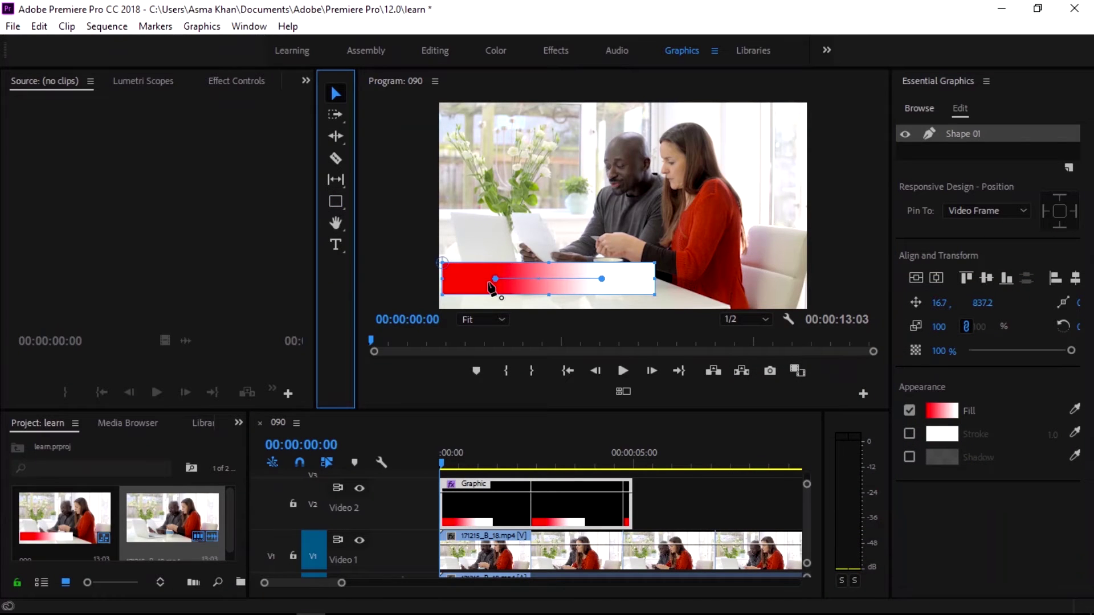
{"action": "mouse_move", "coordinate": [494, 285]}
{"action": "left_mouse_down"}
{"action": "mouse_move", "coordinate": [454, 285]}
{"action": "mouse_move", "coordinate": [569, 259]}
{"action": "mouse_move", "coordinate": [608, 219]}
{"action": "mouse_move", "coordinate": [632, 271]}
{"action": "mouse_move", "coordinate": [468, 280]}
{"action": "mouse_move", "coordinate": [489, 278]}
{"action": "left_mouse_up"}
{"action": "left_click", "coordinate": [934, 416]}
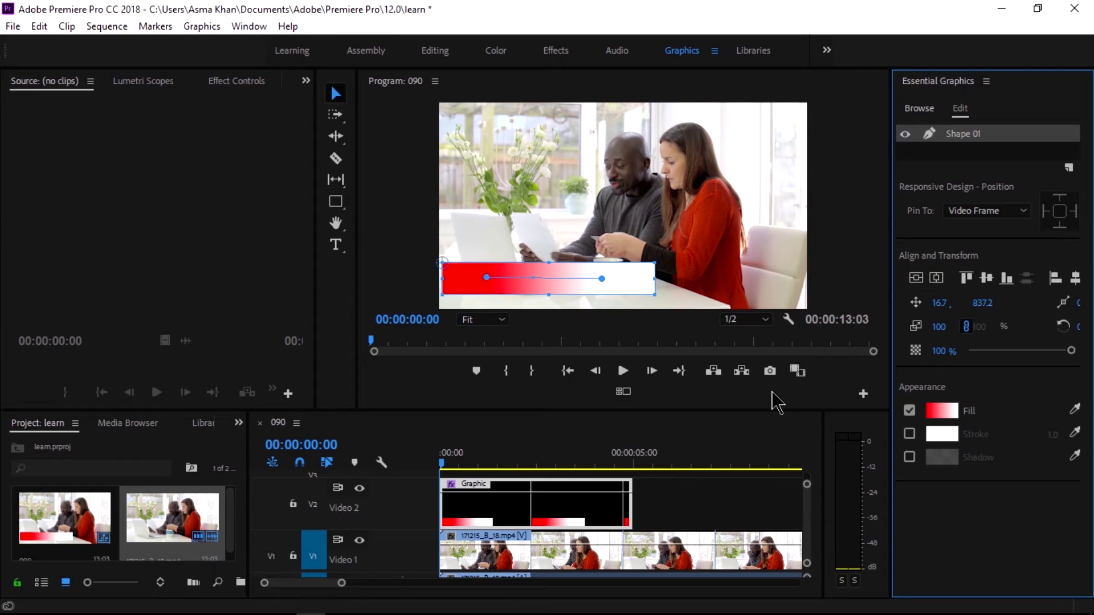
- Change the end color of the rectangle's linear gradient to orange
{"action": "left_click", "coordinate": [941, 410]}
{"action": "left_click_drag", "start_coordinate": [593, 205], "coordinate": [1011, 178]}
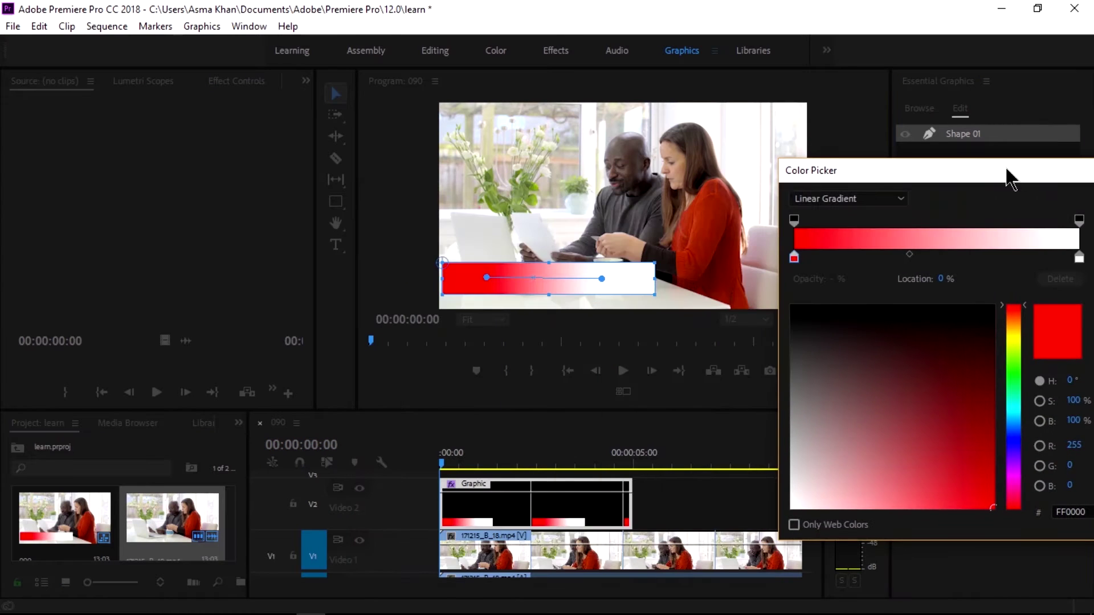
{"action": "left_click", "coordinate": [1078, 258]}
{"action": "mouse_move", "coordinate": [971, 449]}
{"action": "left_mouse_down"}
{"action": "mouse_move", "coordinate": [983, 480]}
{"action": "mouse_move", "coordinate": [960, 429]}
{"action": "mouse_move", "coordinate": [1001, 522]}
{"action": "left_mouse_up"}
{"action": "left_click_drag", "start_coordinate": [1014, 315], "coordinate": [1015, 320]}
{"action": "left_click_drag", "start_coordinate": [963, 174], "coordinate": [820, 308]}
{"action": "left_click", "coordinate": [1001, 334]}
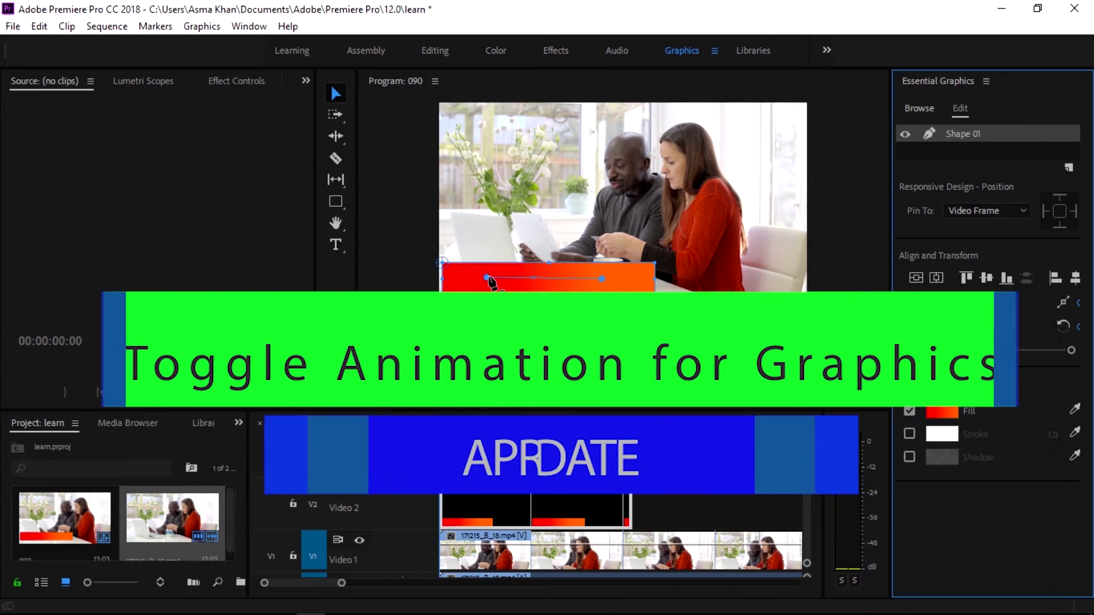
- Move the gradient's start handle beyond the rectangle's left edge, and lengthen the Graphic clip on Video 2 to about 9 seconds
{"action": "left_click_drag", "start_coordinate": [486, 278], "coordinate": [425, 281]}
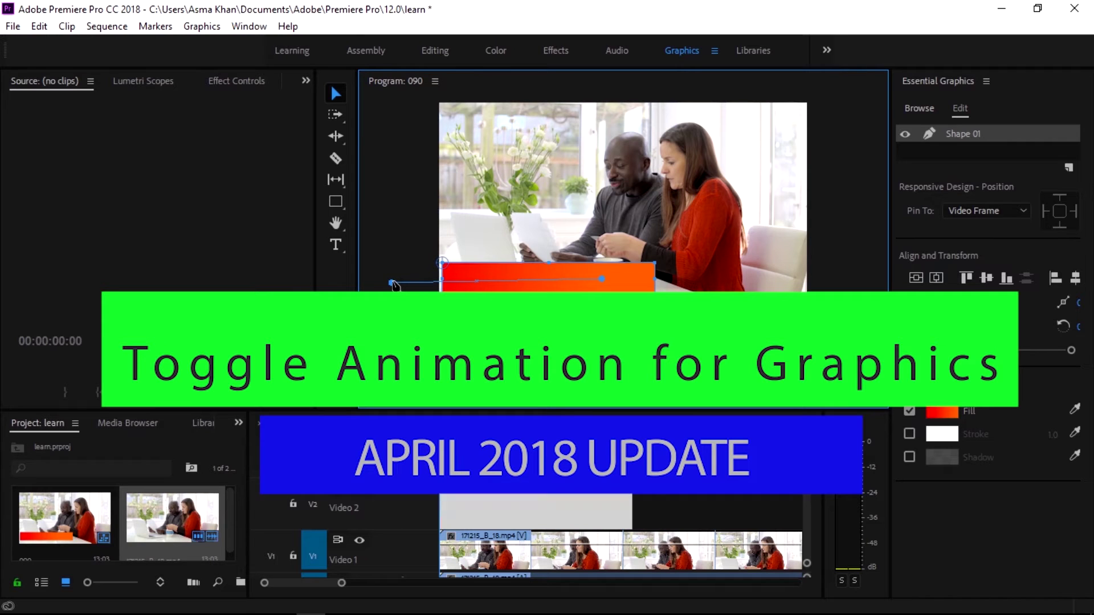
{"action": "left_click_drag", "start_coordinate": [628, 504], "coordinate": [777, 502]}
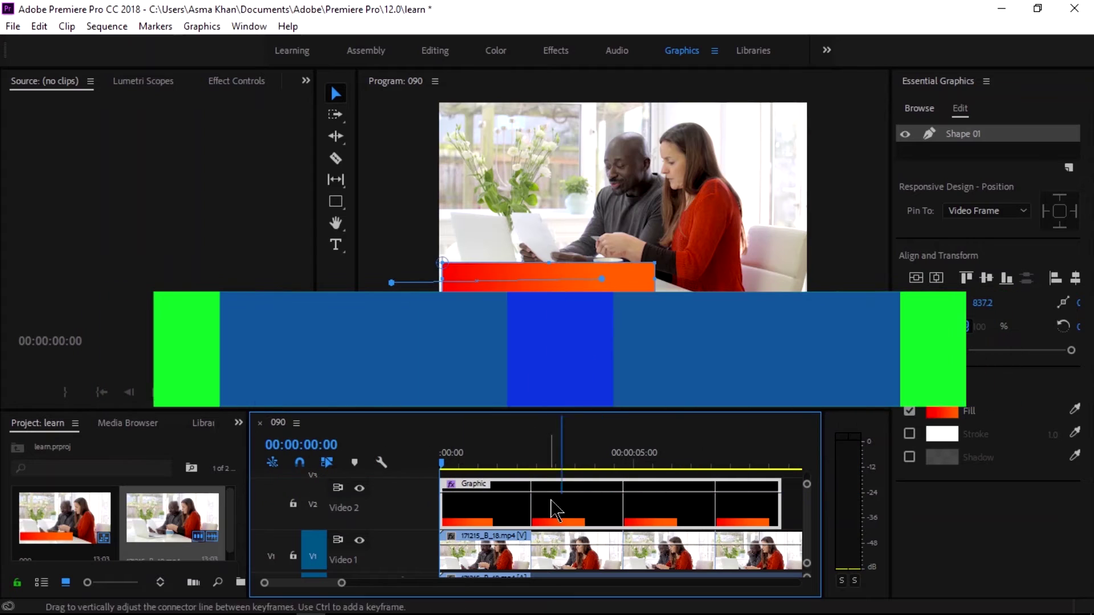
- Keep the rectangle's gradient start color at red FF0000 and move the gradient's end handle closer to the rectangle's right edge
{"action": "left_click", "coordinate": [943, 410]}
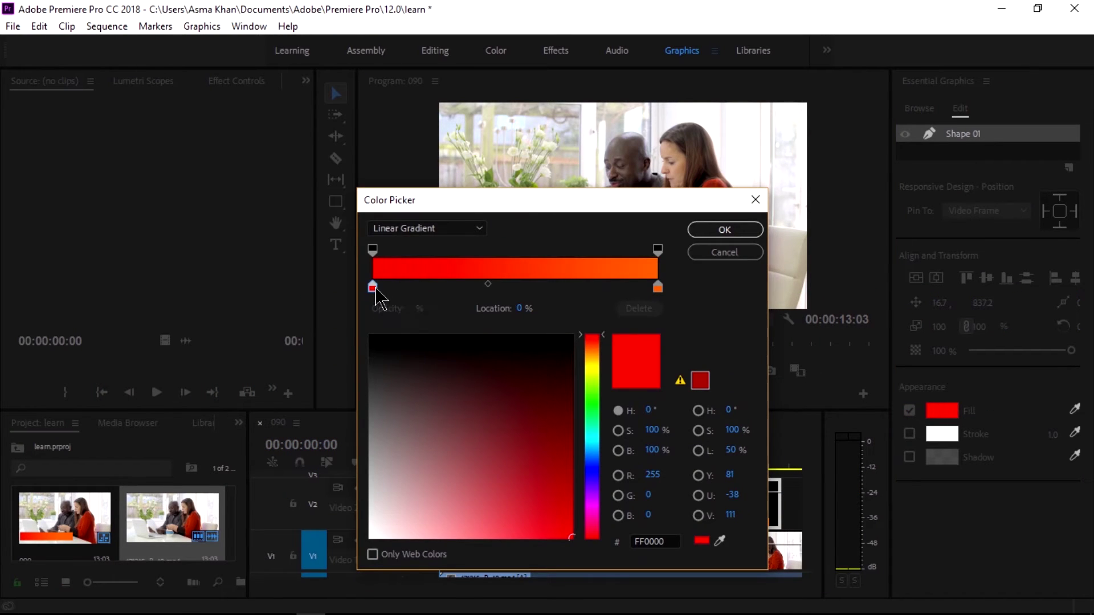
{"action": "mouse_move", "coordinate": [571, 536]}
{"action": "left_mouse_down"}
{"action": "mouse_move", "coordinate": [569, 444]}
{"action": "mouse_move", "coordinate": [577, 572]}
{"action": "left_mouse_up"}
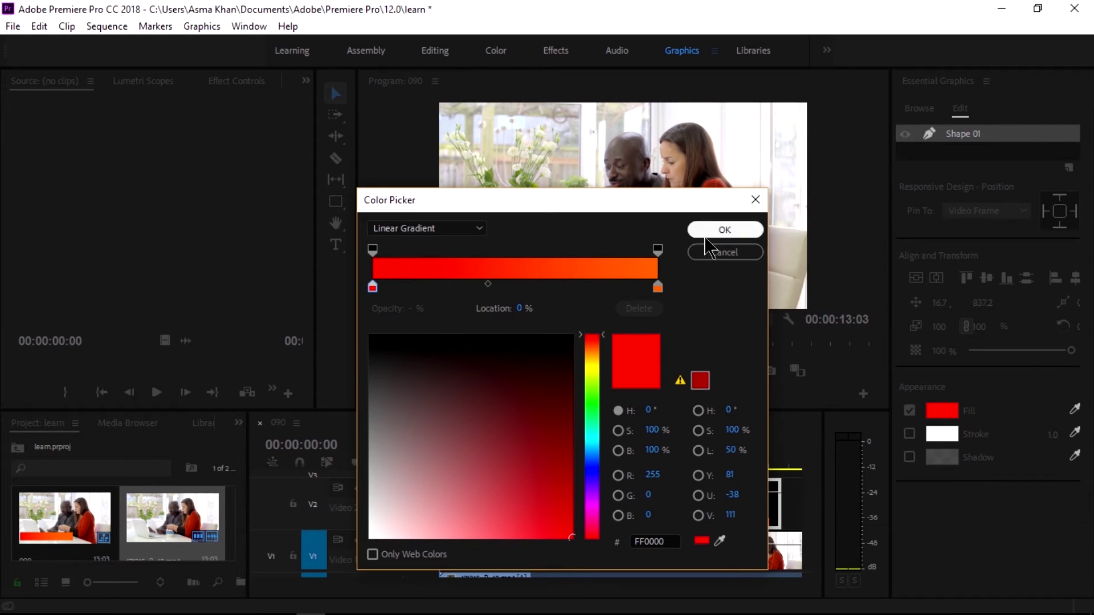
{"action": "left_click", "coordinate": [722, 230]}
{"action": "left_click_drag", "start_coordinate": [603, 280], "coordinate": [636, 279]}
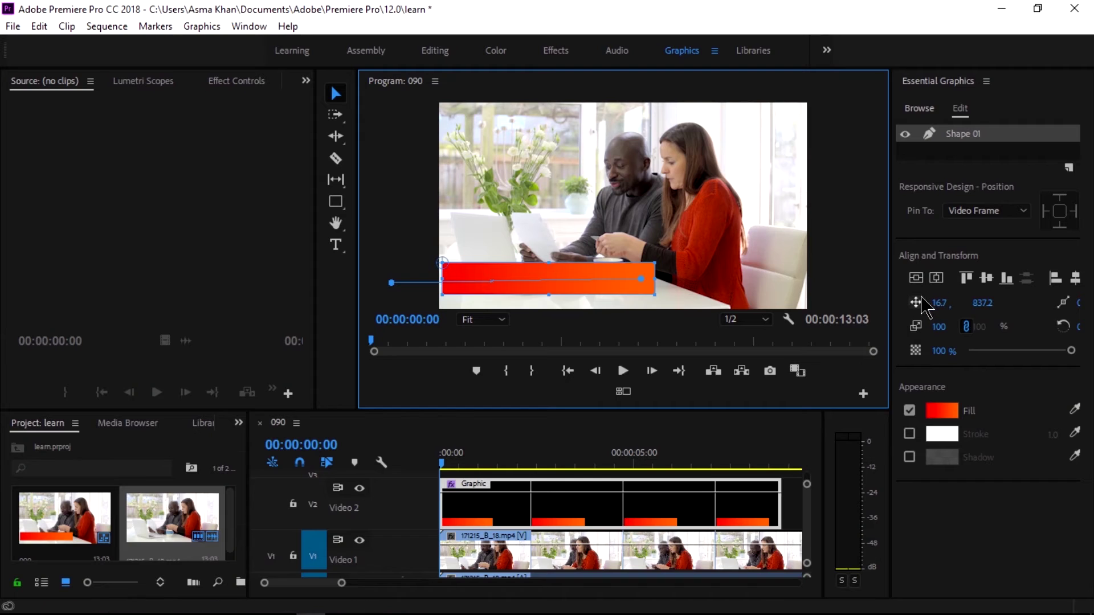
- Animate the rectangle's horizontal position from about -1137.3 at the sequence start to 183.7 at 00:00:03:04, and play it back
{"action": "left_click", "coordinate": [919, 304]}
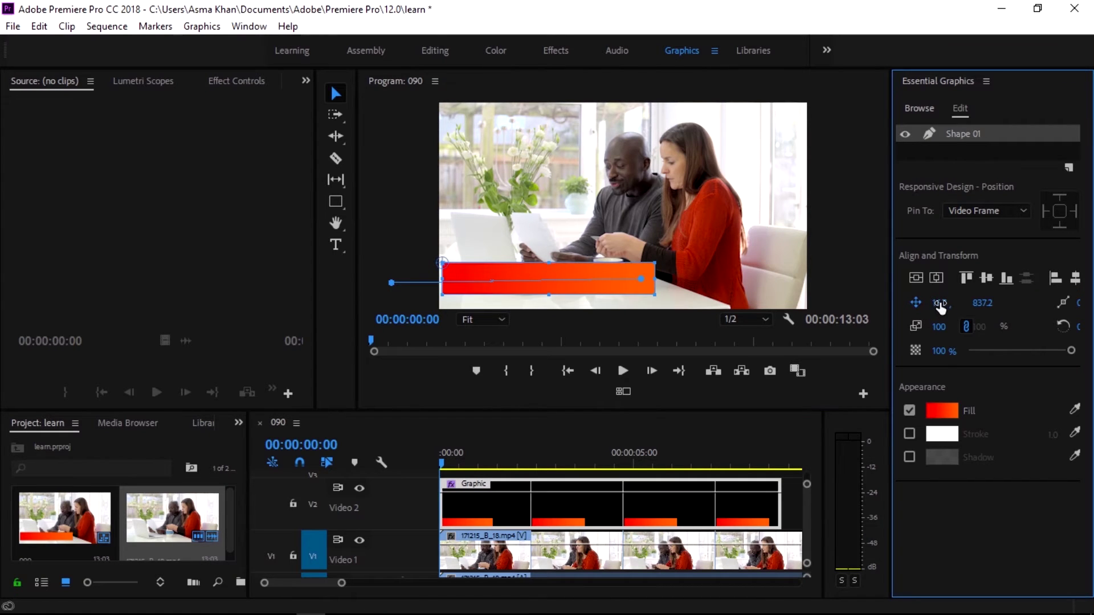
{"action": "left_click_drag", "start_coordinate": [939, 306], "coordinate": [17, 324]}
{"action": "left_click_drag", "start_coordinate": [539, 456], "coordinate": [549, 456]}
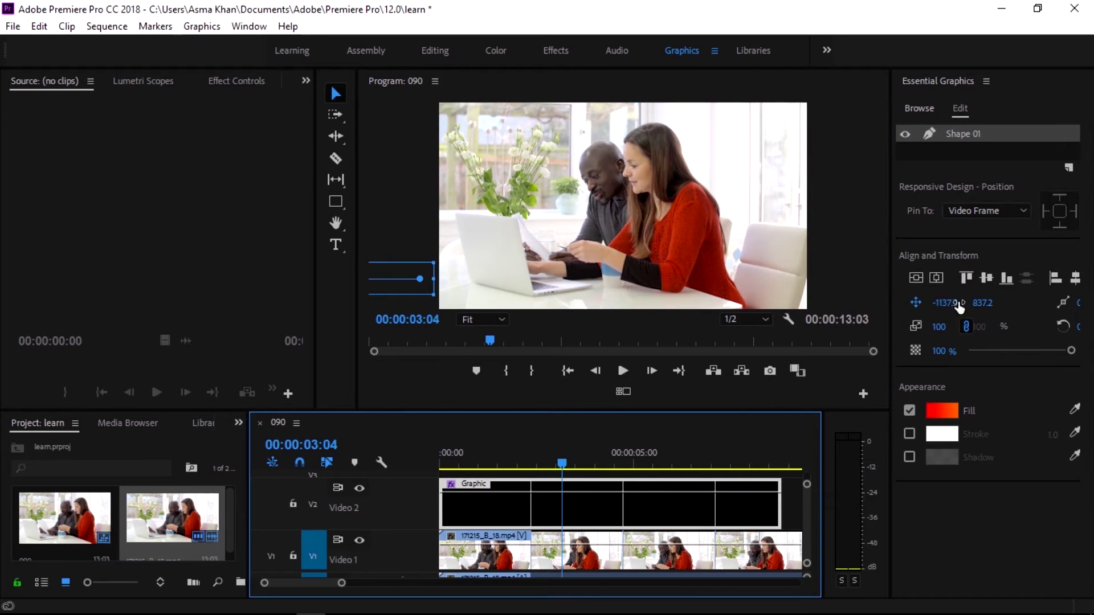
{"action": "left_click_drag", "start_coordinate": [938, 312], "coordinate": [1088, 312]}
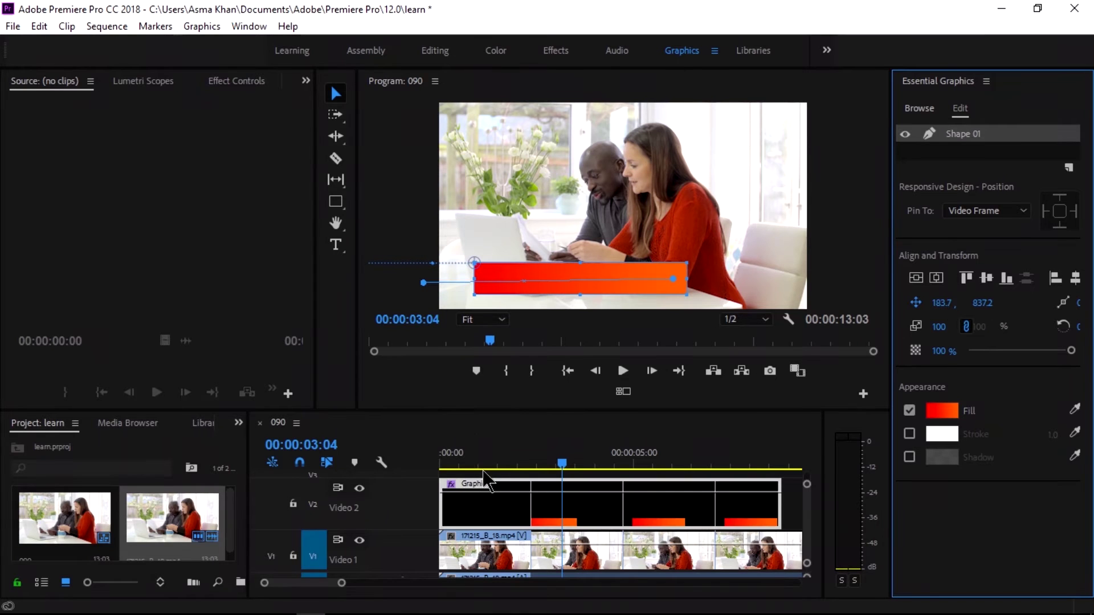
{"action": "left_click_drag", "start_coordinate": [477, 458], "coordinate": [446, 459]}
{"action": "key", "text": "Home"}
{"action": "key", "text": "space"}
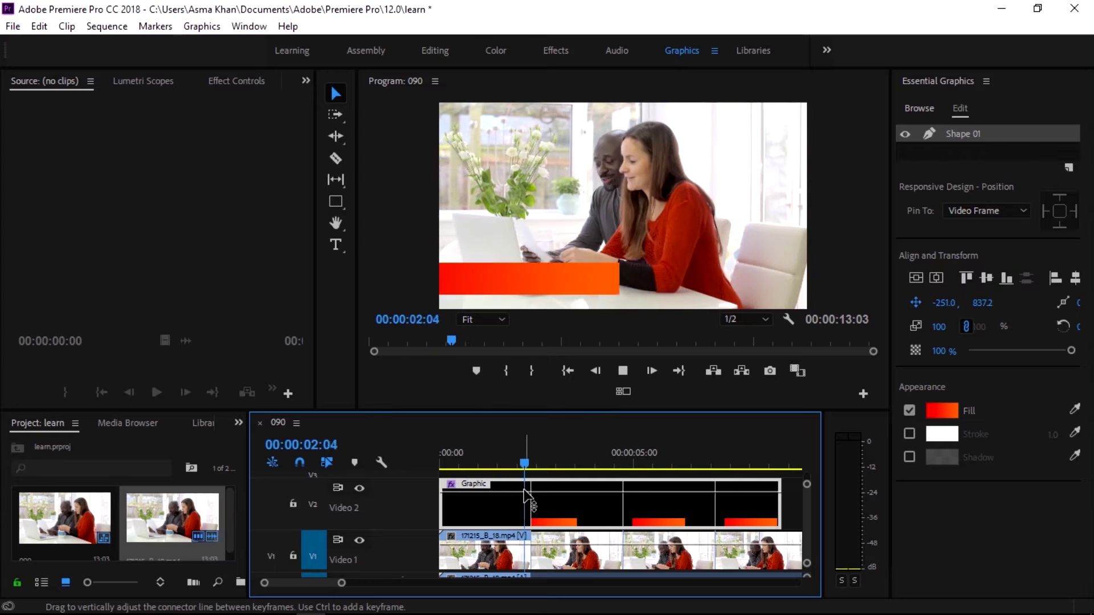
{"action": "key", "text": "space"}
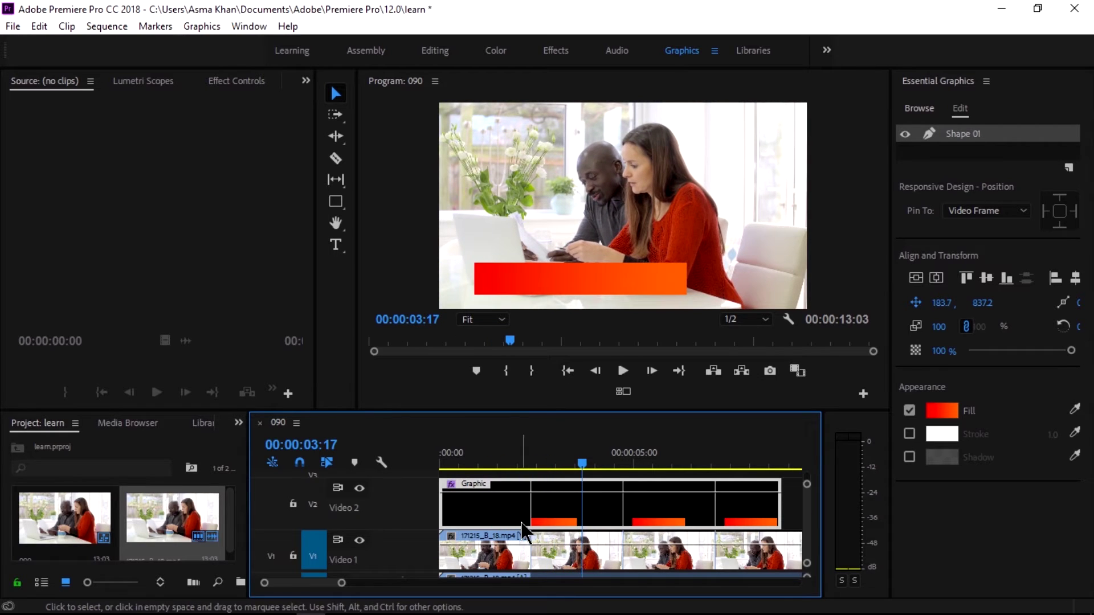
- Show the Transform: Position keyframes of Shape 01 on the Graphic clip, and turn off video thumbnails in the timeline
{"action": "right_click", "coordinate": [518, 507]}
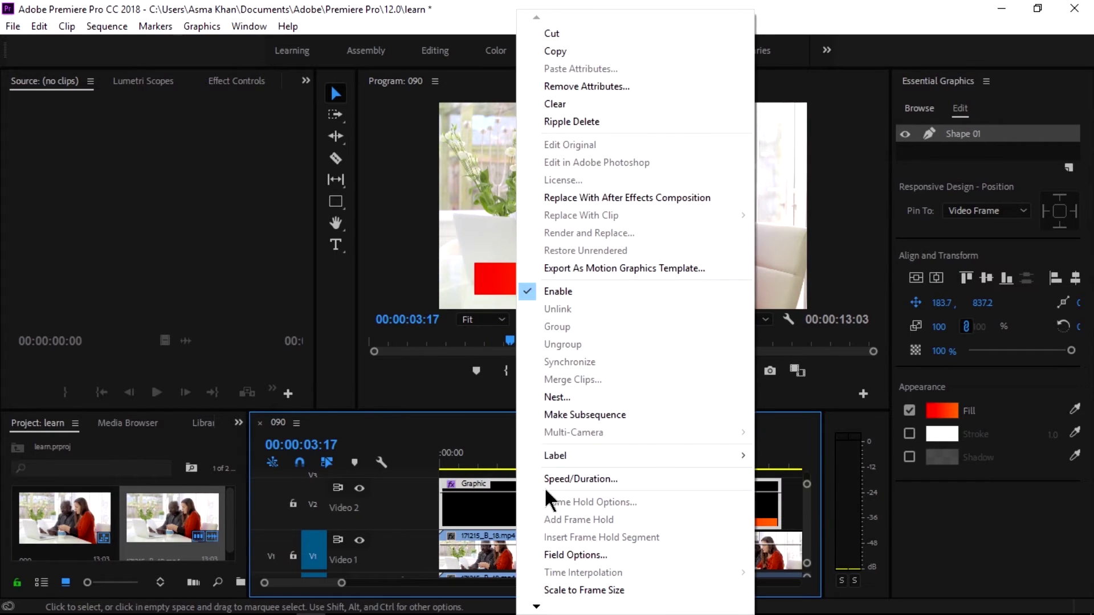
{"action": "mouse_move", "coordinate": [534, 608]}
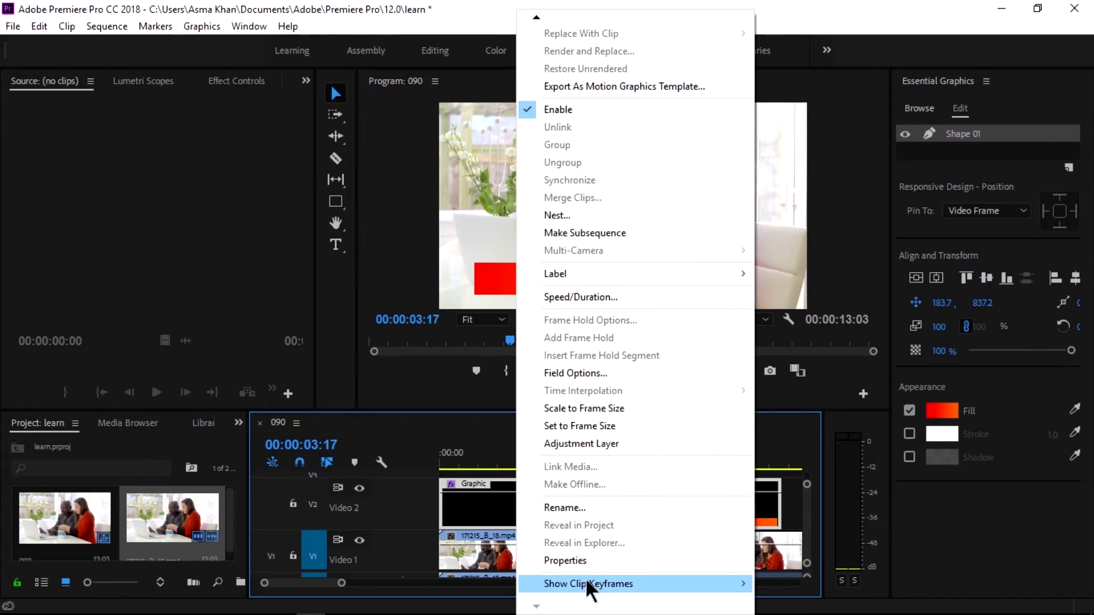
{"action": "mouse_move", "coordinate": [591, 587]}
{"action": "mouse_move", "coordinate": [794, 588]}
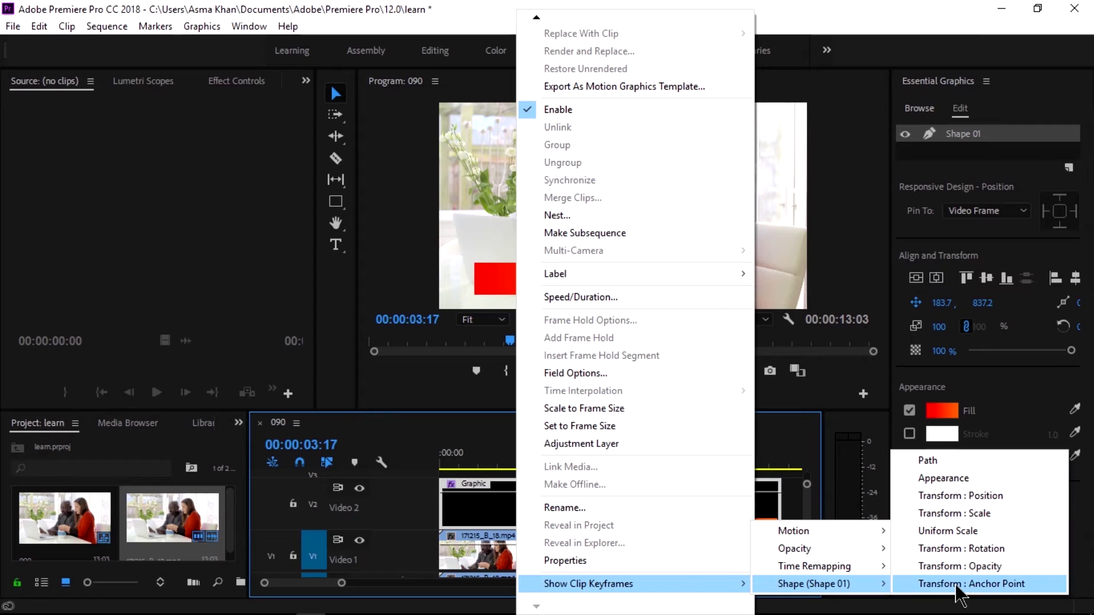
{"action": "left_click", "coordinate": [959, 496]}
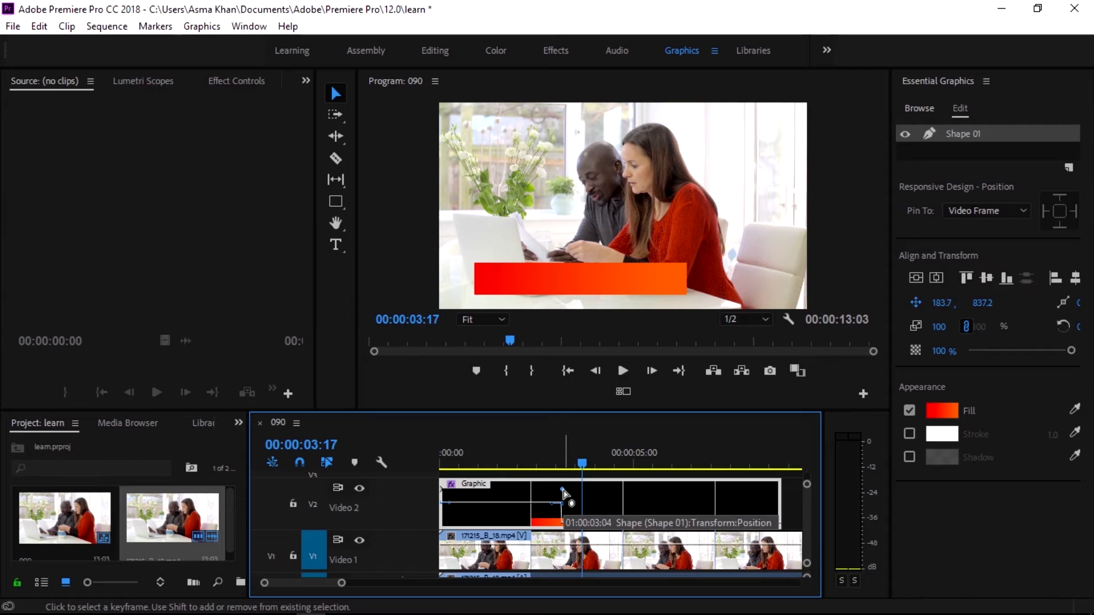
{"action": "left_click", "coordinate": [382, 463]}
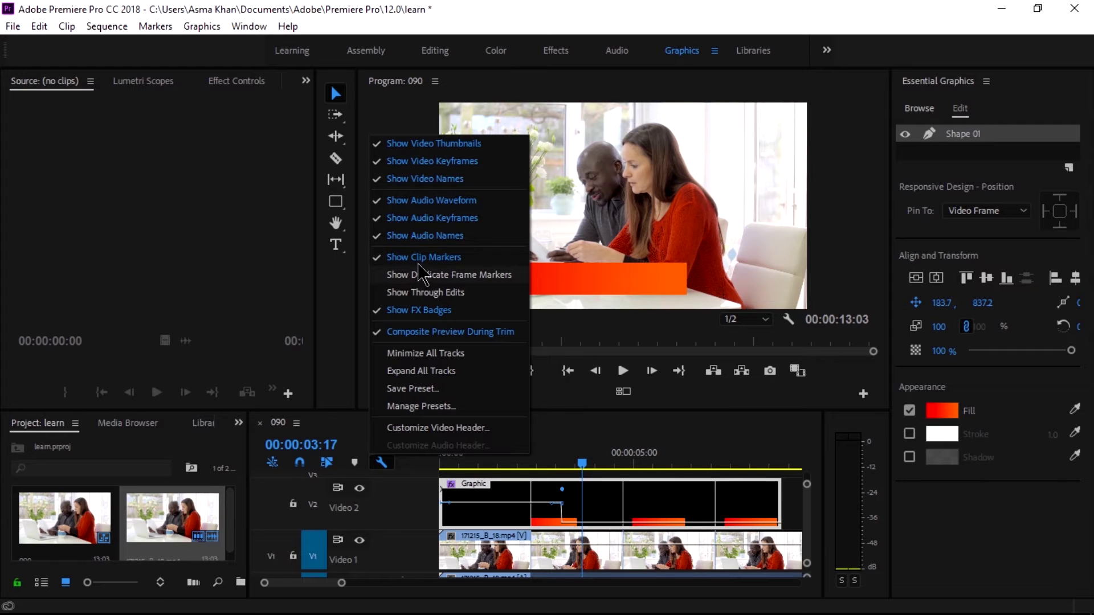
{"action": "left_click", "coordinate": [438, 146]}
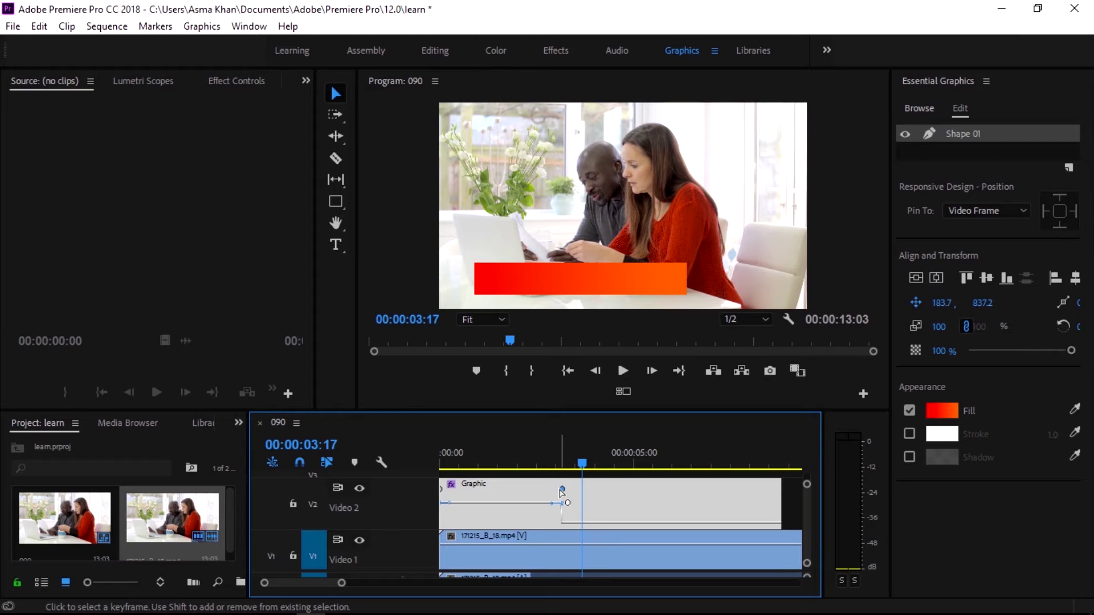
- Ease the rectangle's position keyframes by shaping the velocity curve on the Graphic clip, and play back the animation
{"action": "left_click_drag", "start_coordinate": [567, 503], "coordinate": [461, 515]}
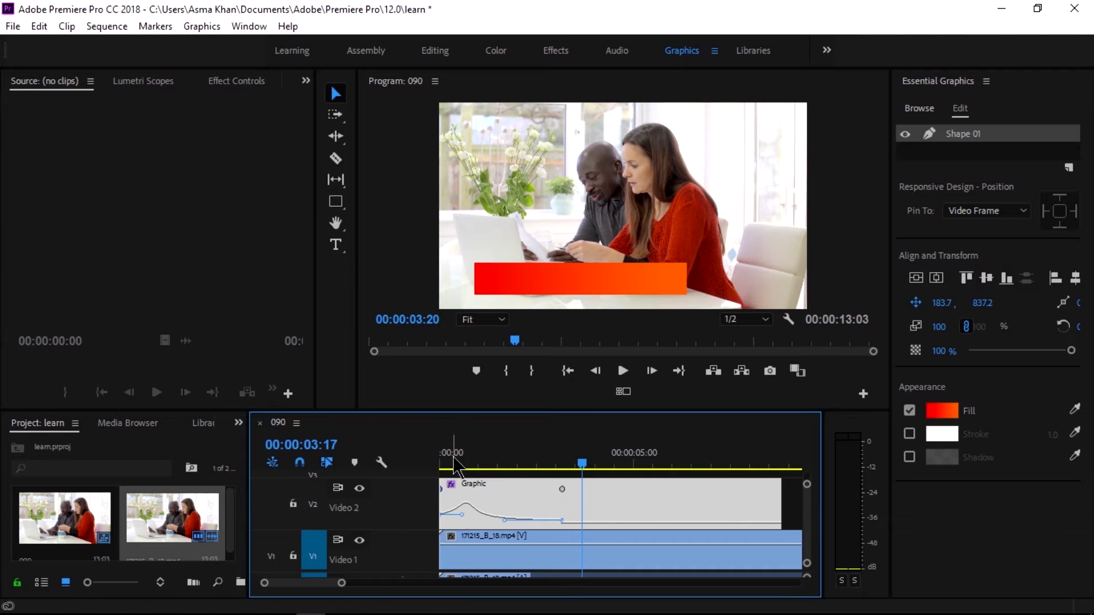
{"action": "left_click_drag", "start_coordinate": [444, 463], "coordinate": [428, 468]}
{"action": "key", "text": "space"}
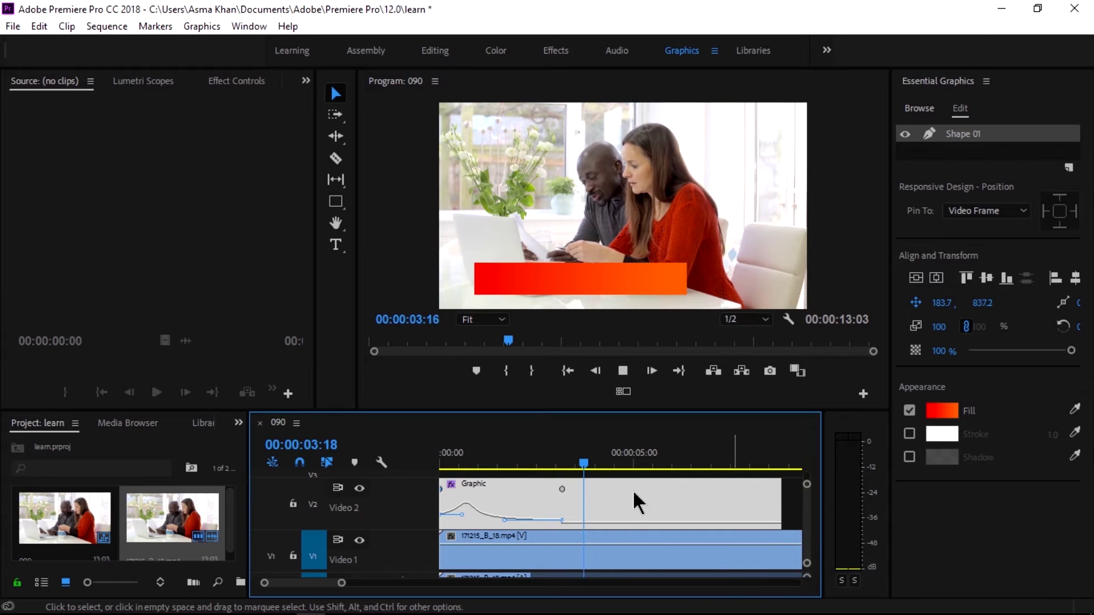
{"action": "left_click_drag", "start_coordinate": [493, 463], "coordinate": [442, 463]}
{"action": "key", "text": "space"}
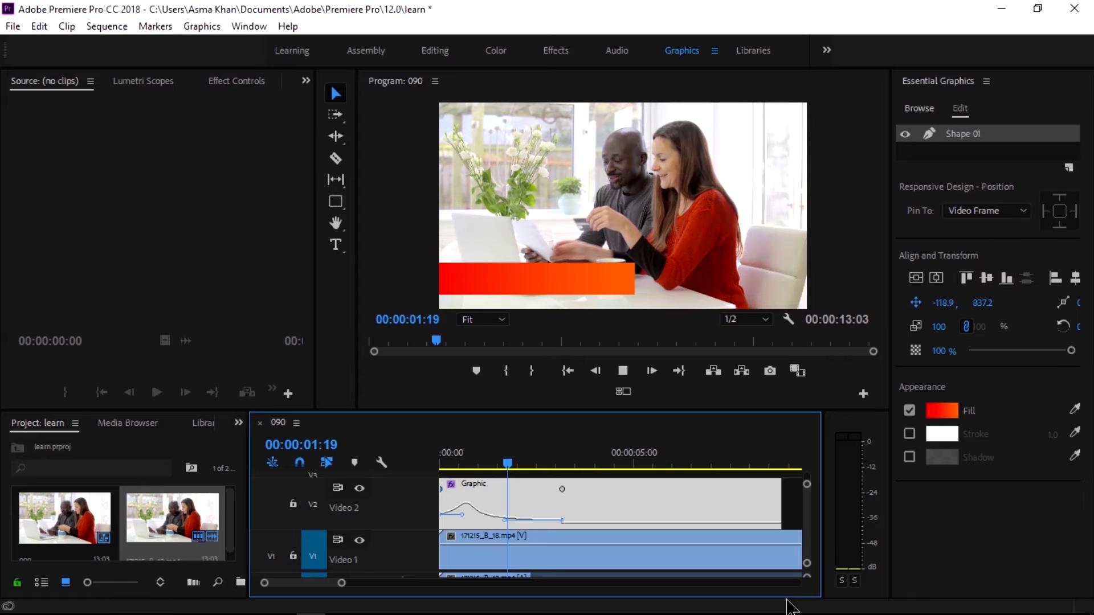
{"action": "key", "text": "space"}
- Lengthen the easing handle of the first position keyframe to make the velocity curve peak more sharply, and preview it from the start
{"action": "left_click", "coordinate": [595, 500]}
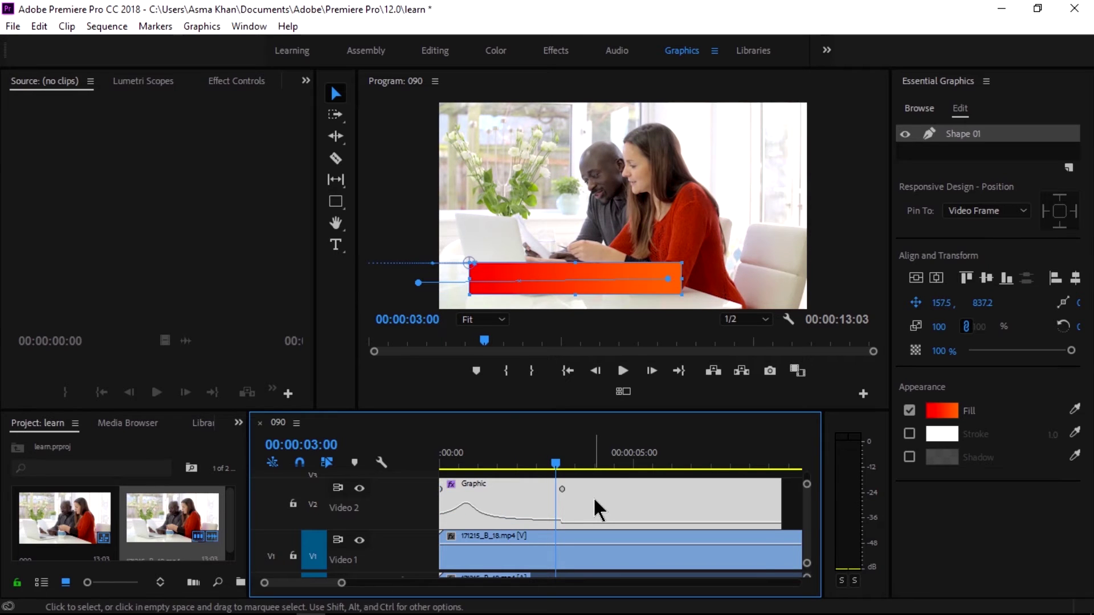
{"action": "left_click", "coordinate": [562, 490]}
{"action": "left_click", "coordinate": [459, 516]}
{"action": "left_click_drag", "start_coordinate": [463, 517], "coordinate": [472, 471]}
{"action": "key", "text": "Home"}
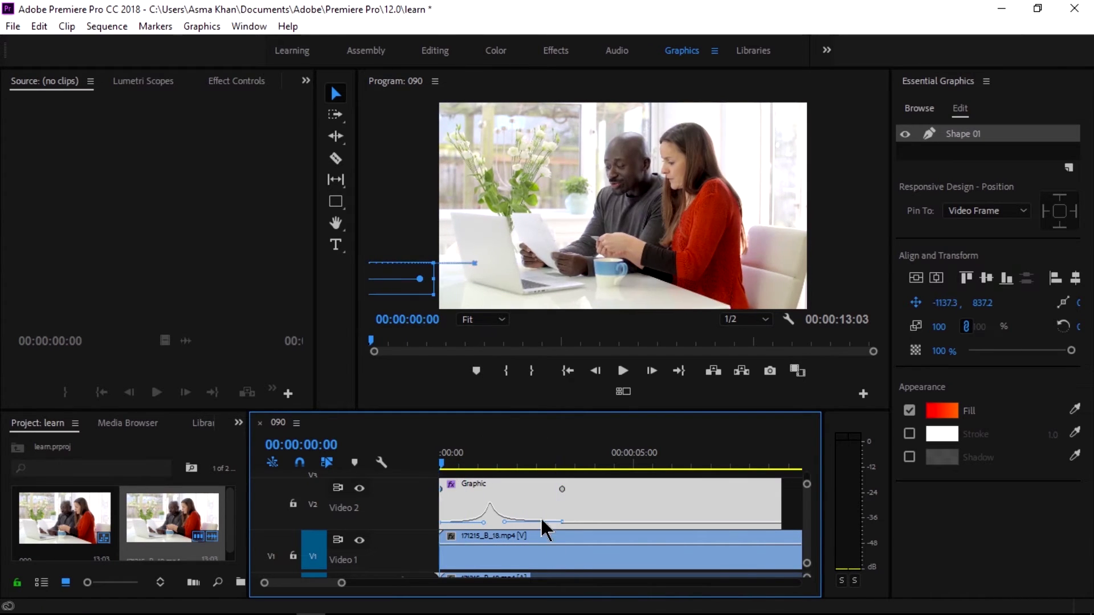
{"action": "key", "text": "space"}
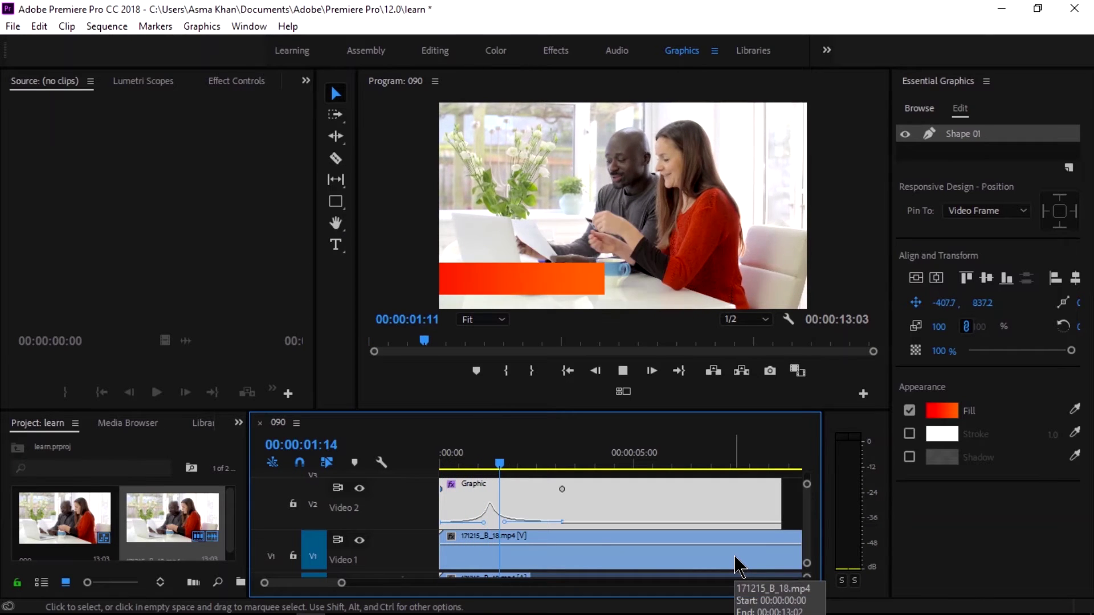
- Extend the easing handle of the last position keyframe slightly toward the first keyframe on the Graphic clip
{"action": "left_click_drag", "start_coordinate": [559, 525], "coordinate": [578, 525]}
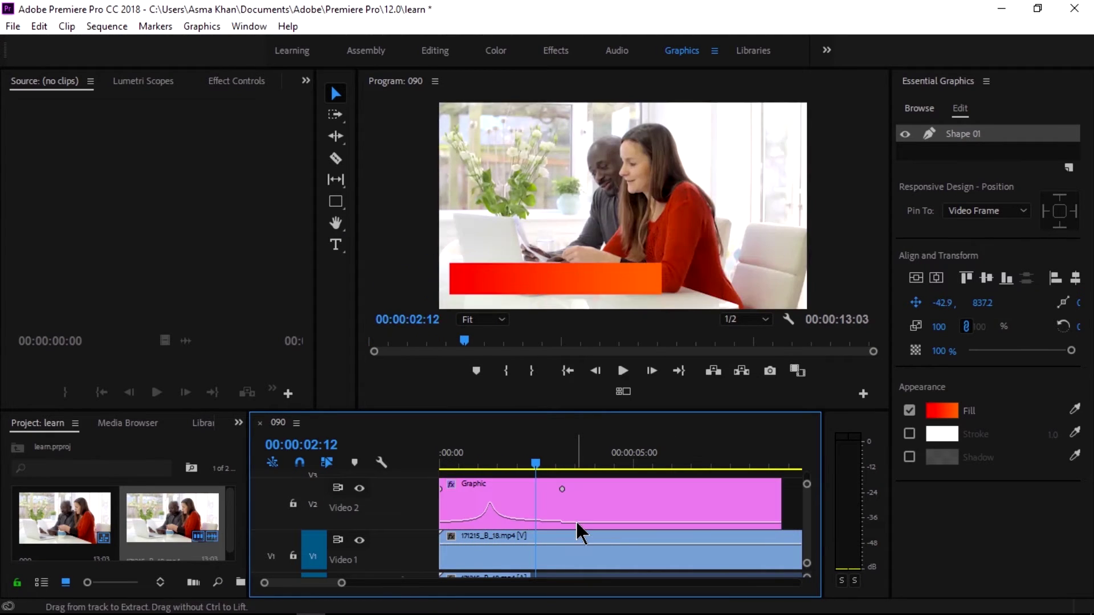
{"action": "left_click", "coordinate": [563, 491]}
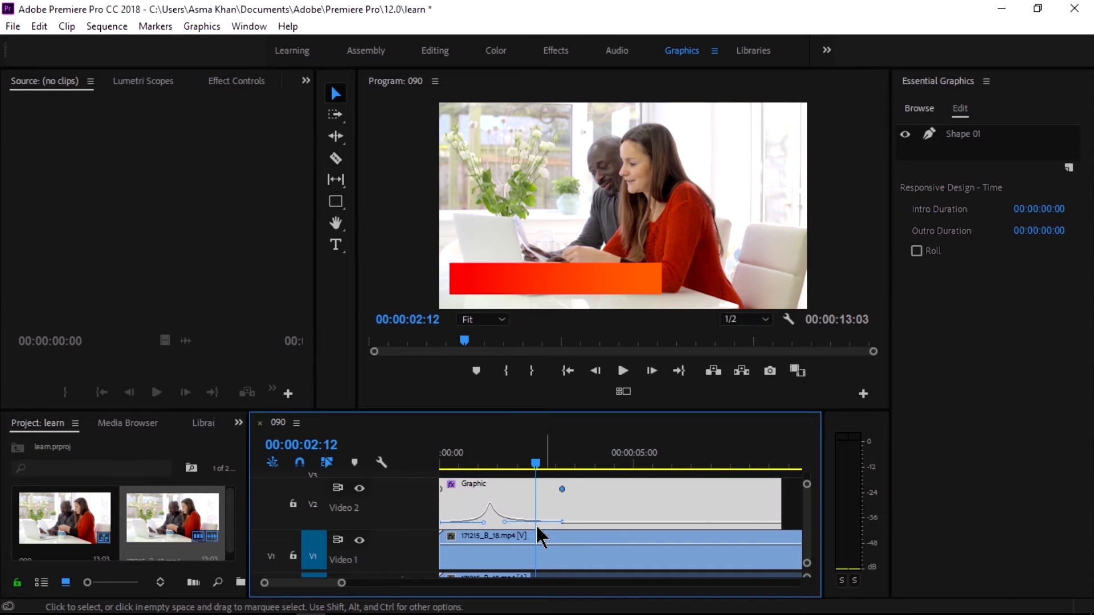
{"action": "mouse_move", "coordinate": [507, 524]}
{"action": "left_mouse_down"}
{"action": "mouse_move", "coordinate": [516, 525]}
{"action": "mouse_move", "coordinate": [498, 530]}
{"action": "left_mouse_up"}
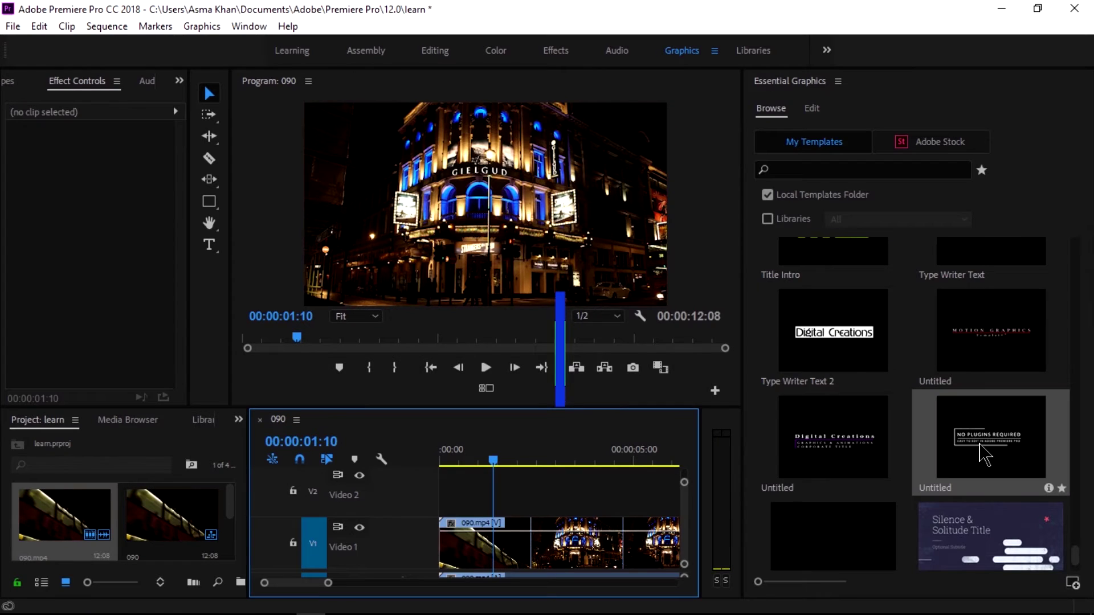
- Add the Untitled Motion Graphics template to Video 2 at the sequence start, and set its scale to 82 and position to 844, 804
{"action": "left_click_drag", "start_coordinate": [984, 456], "coordinate": [440, 488]}
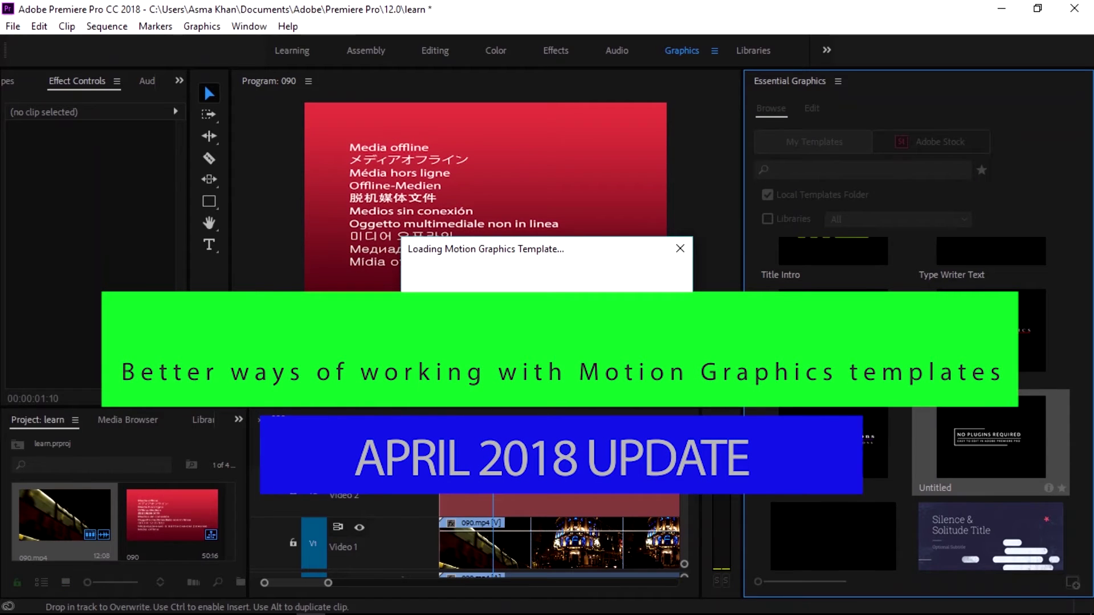
{"action": "left_click_drag", "start_coordinate": [492, 447], "coordinate": [477, 447]}
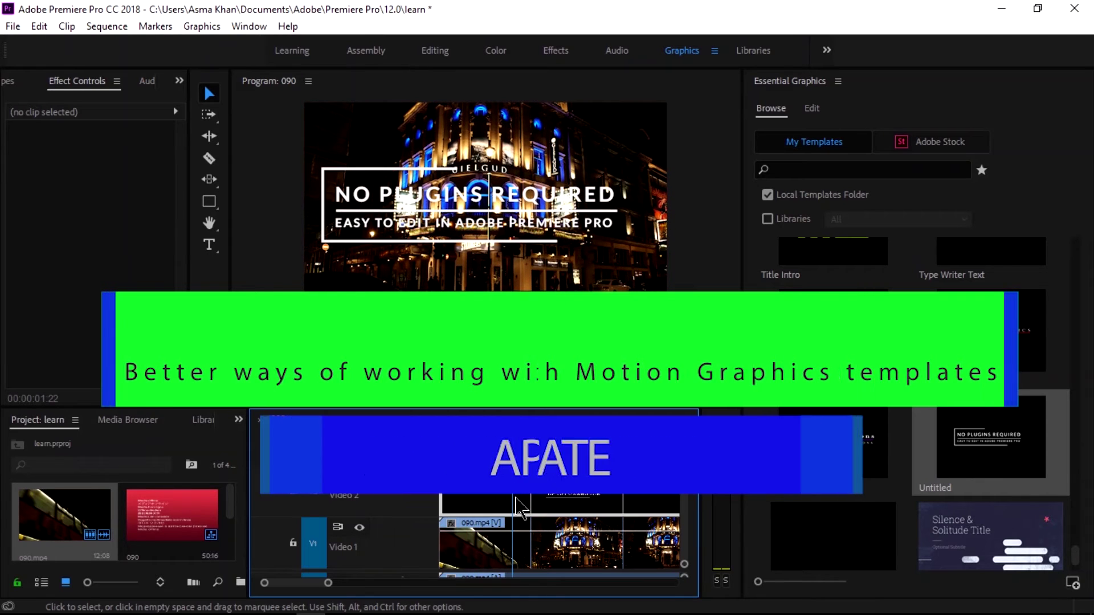
{"action": "left_click", "coordinate": [354, 205]}
{"action": "left_click_drag", "start_coordinate": [103, 196], "coordinate": [35, 179]}
{"action": "left_click_drag", "start_coordinate": [134, 188], "coordinate": [52, 308]}
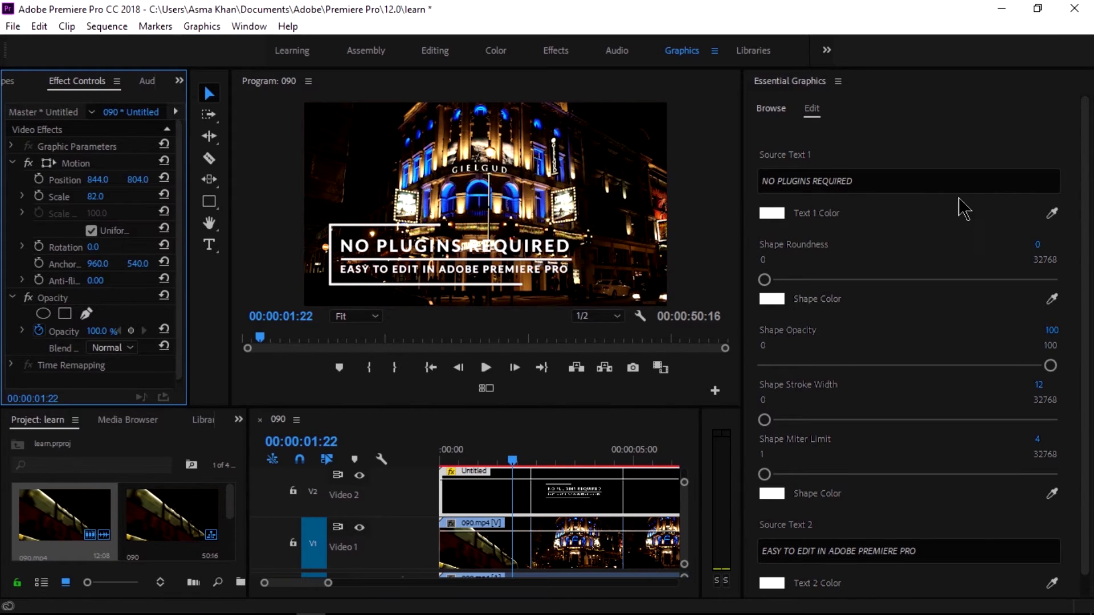
- Change the template's Source Text 1 to "Motion Graphics Temp"
{"action": "left_click", "coordinate": [856, 183]}
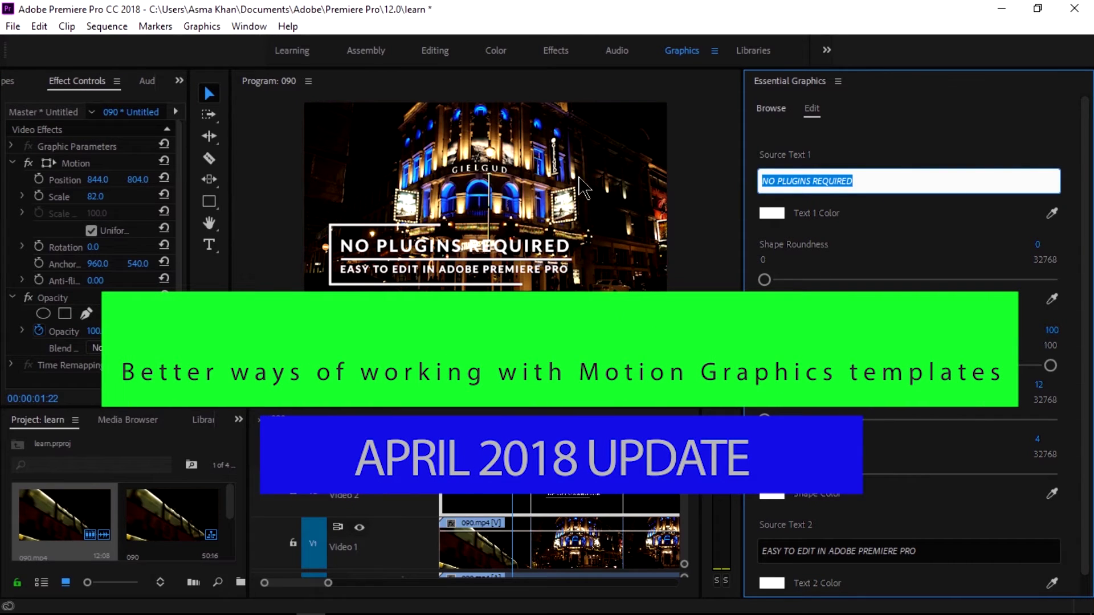
{"action": "type", "text": "Motion"}
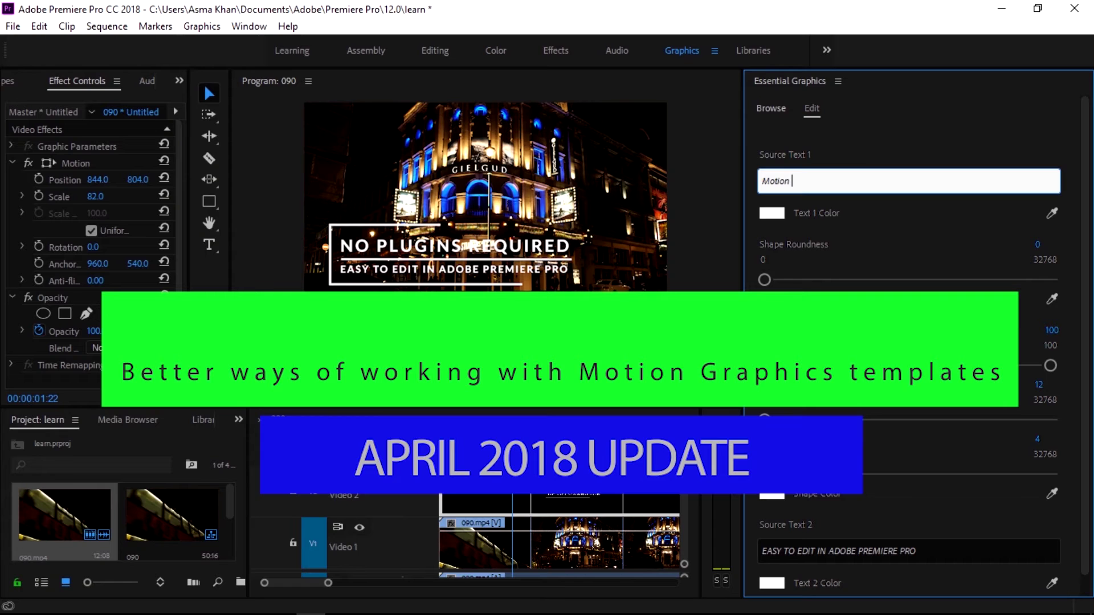
{"action": "type", "text": " Graphics "}
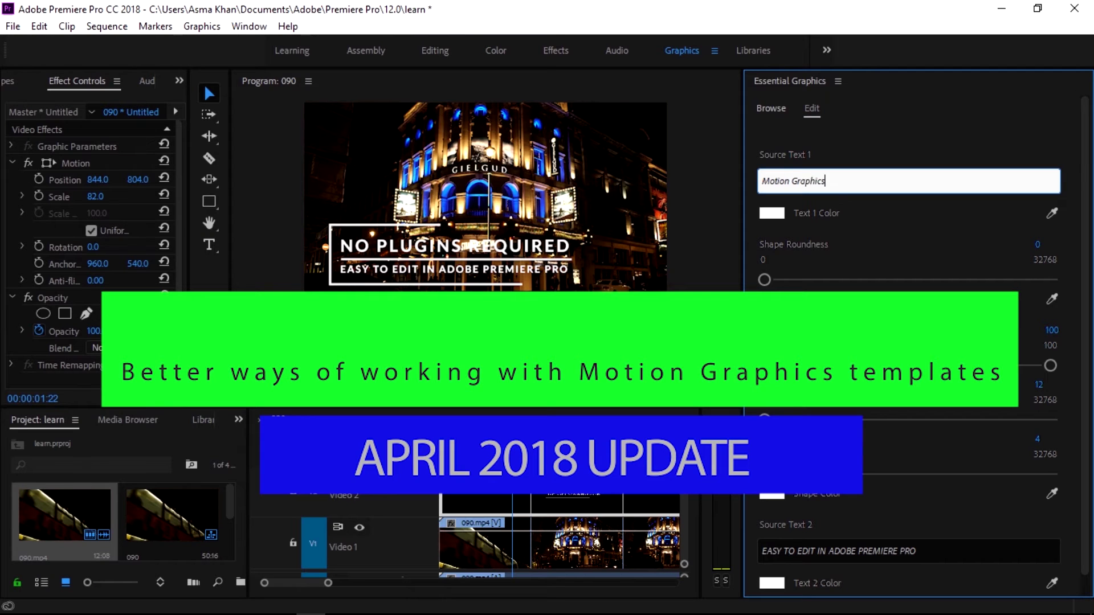
{"action": "type", "text": "Te"}
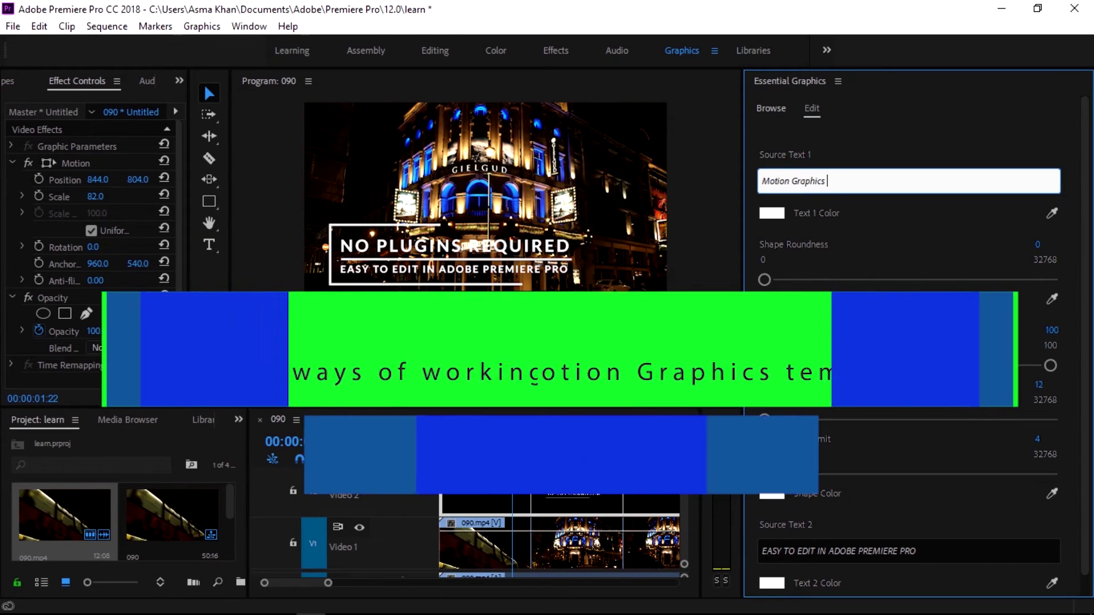
{"action": "type", "text": "mp"}
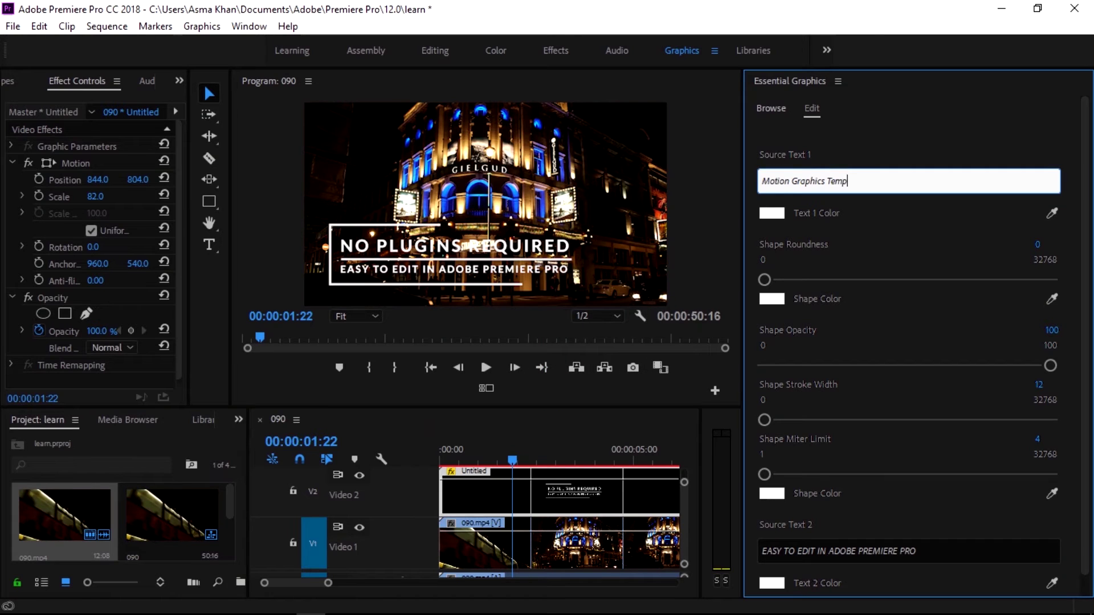
{"action": "left_click", "coordinate": [579, 177]}
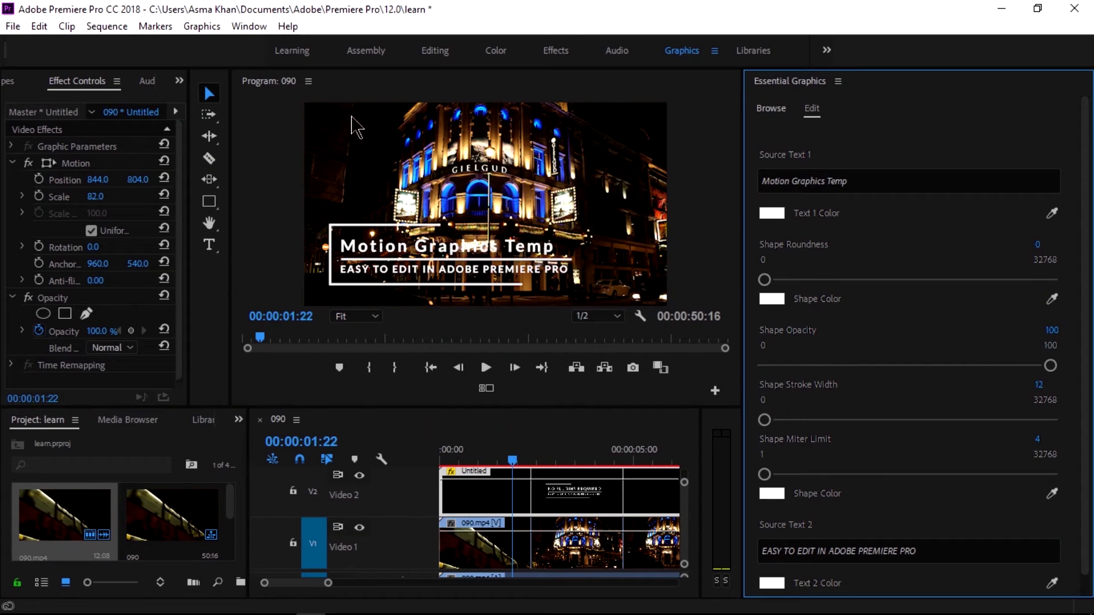
- Change the template's Source Text 2 to "After Effects Temp"
{"action": "left_click", "coordinate": [837, 545]}
{"action": "key", "text": "ctrl+a"}
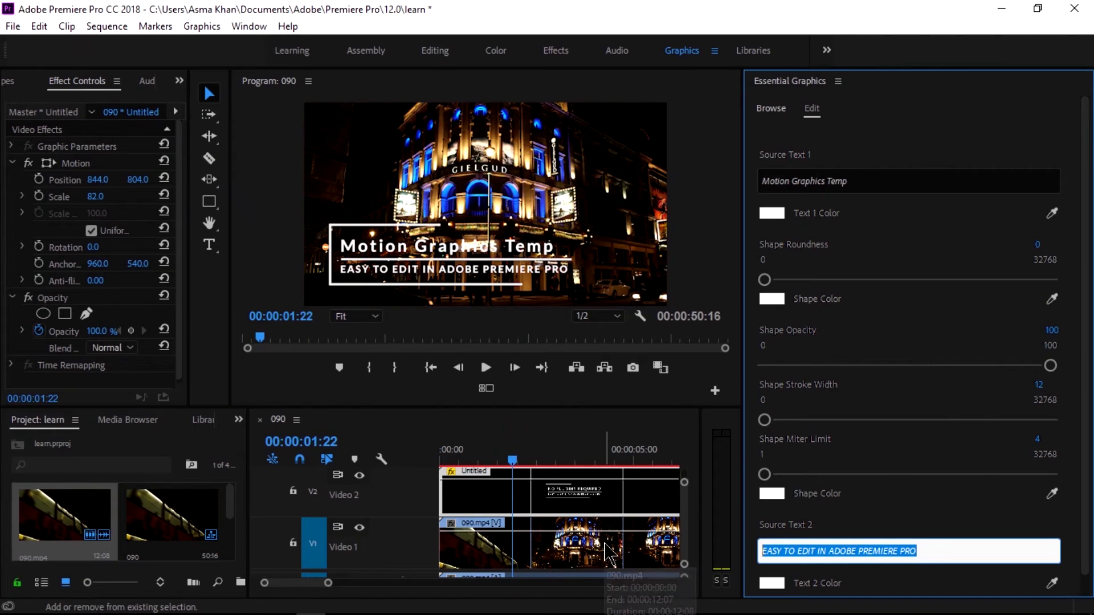
{"action": "type", "text": "After Effects"}
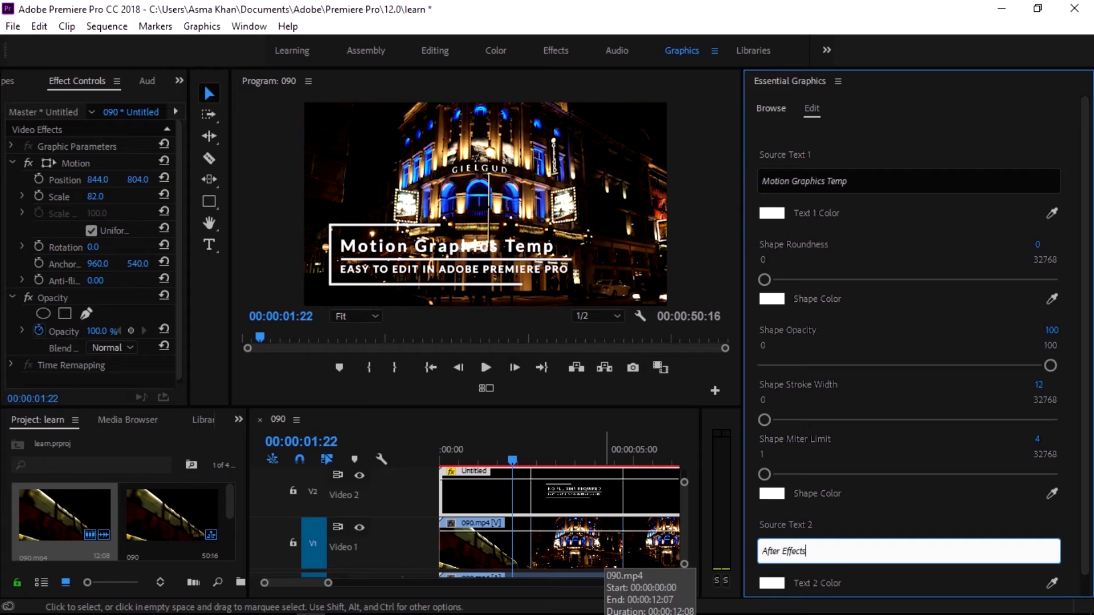
{"action": "type", "text": " T"}
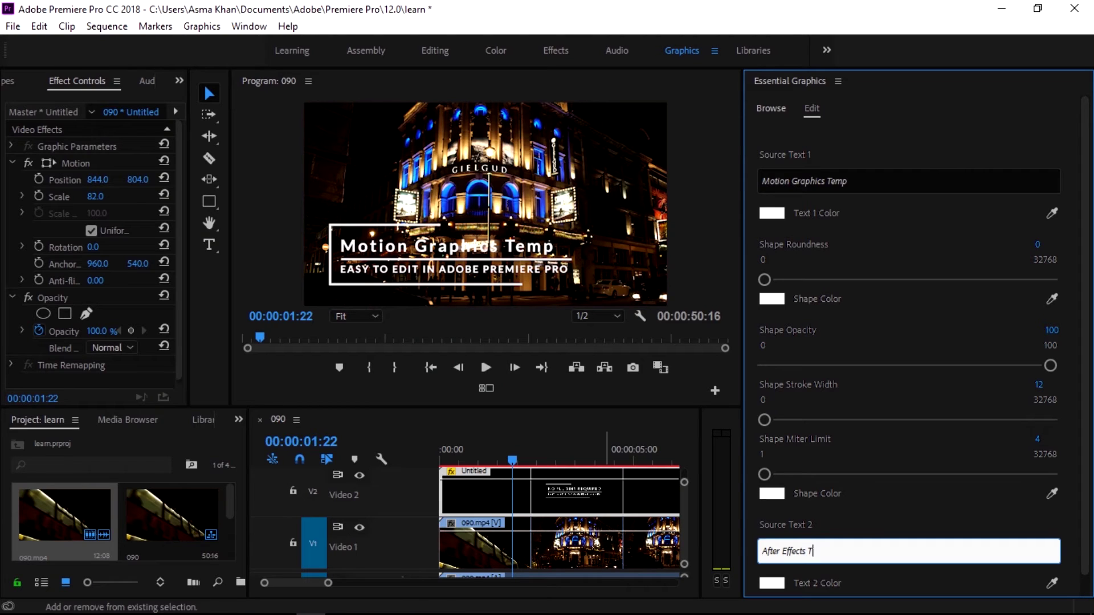
{"action": "type", "text": "emp"}
{"action": "key", "text": "Return"}
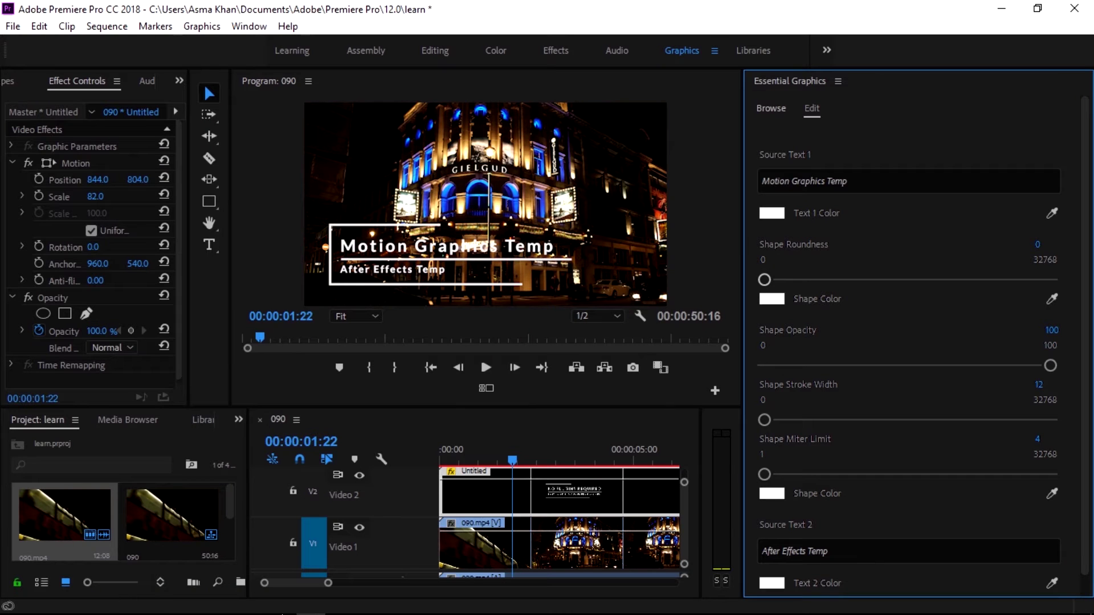
- Switch to After Effects and open the nested Pre-comp 3 composition from Pre-comp 4
{"action": "mouse_move", "coordinate": [328, 613]}
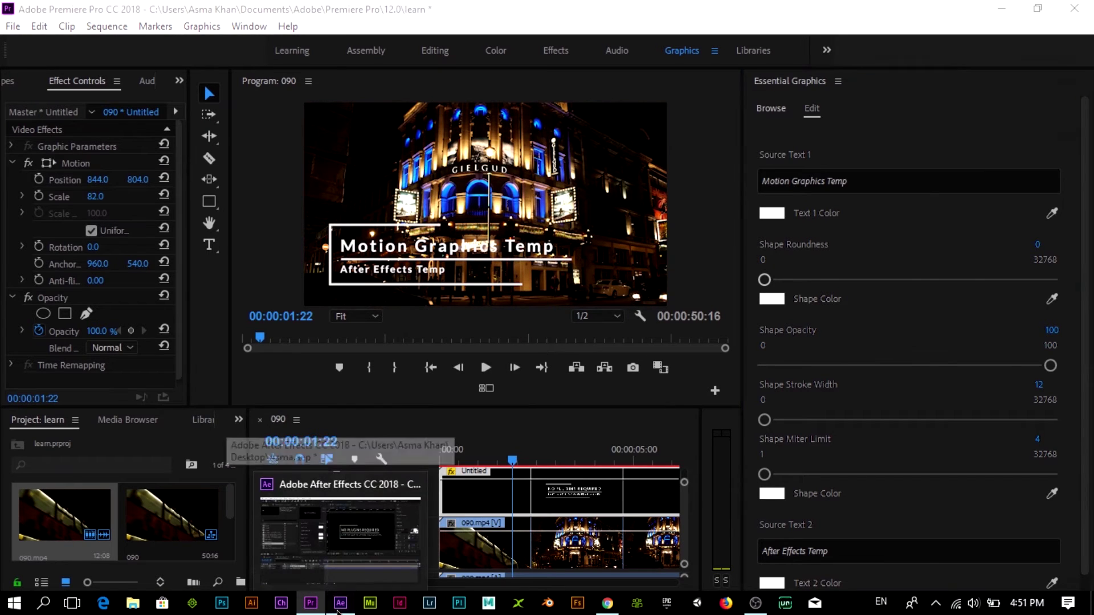
{"action": "left_click", "coordinate": [340, 603]}
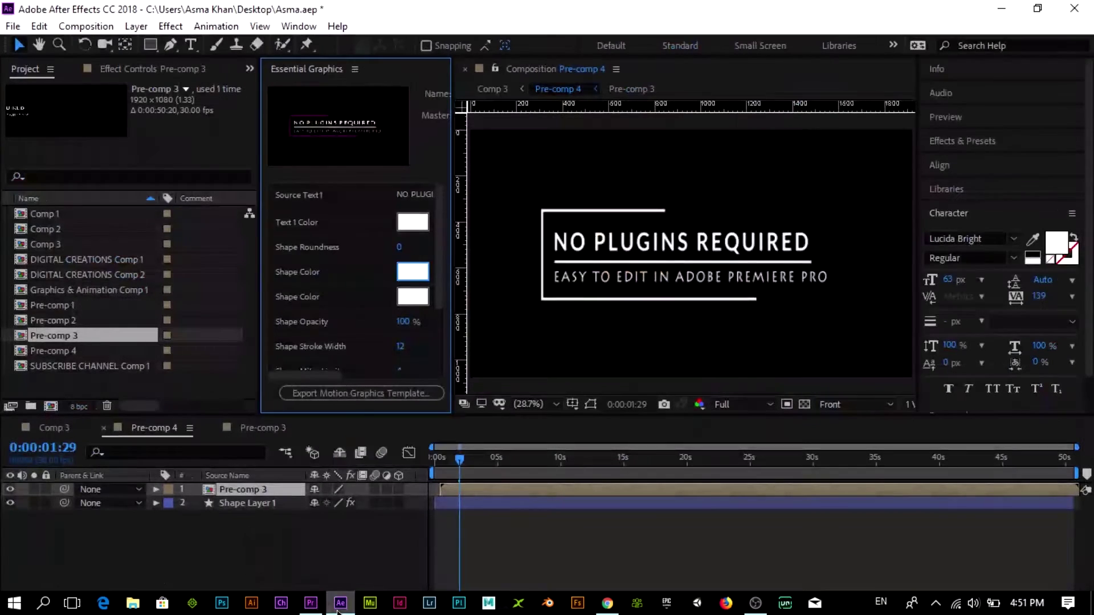
{"action": "left_click", "coordinate": [258, 490]}
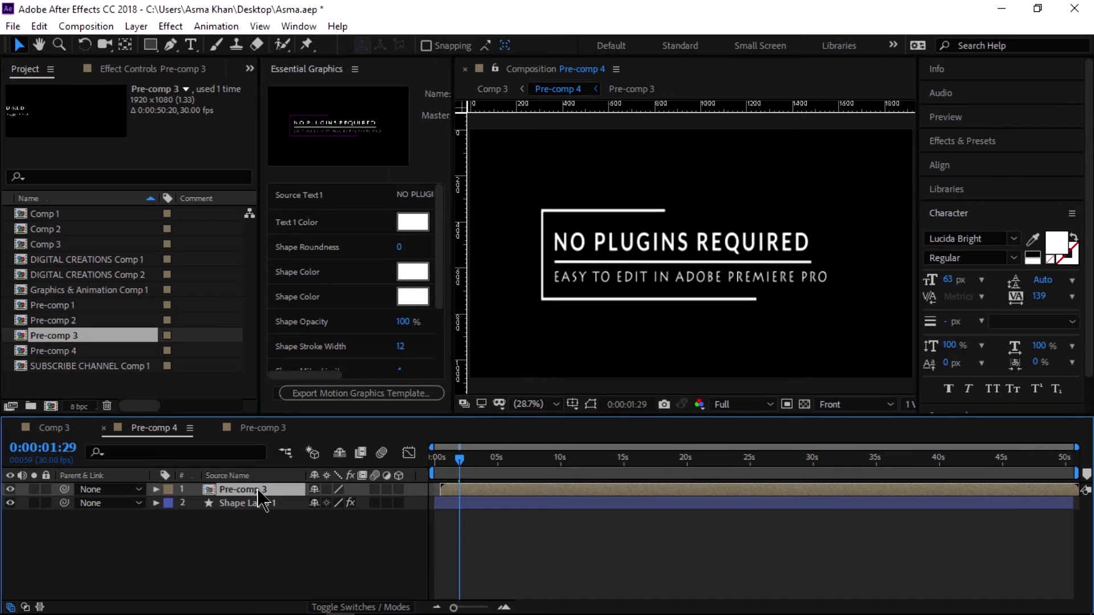
{"action": "double_click", "coordinate": [258, 491]}
- Set the font of the "NO PLUGINS REQUIRED" text layer in Pre-comp 3 to MadAve, trying Lobster 1.4 first
{"action": "left_click", "coordinate": [252, 517]}
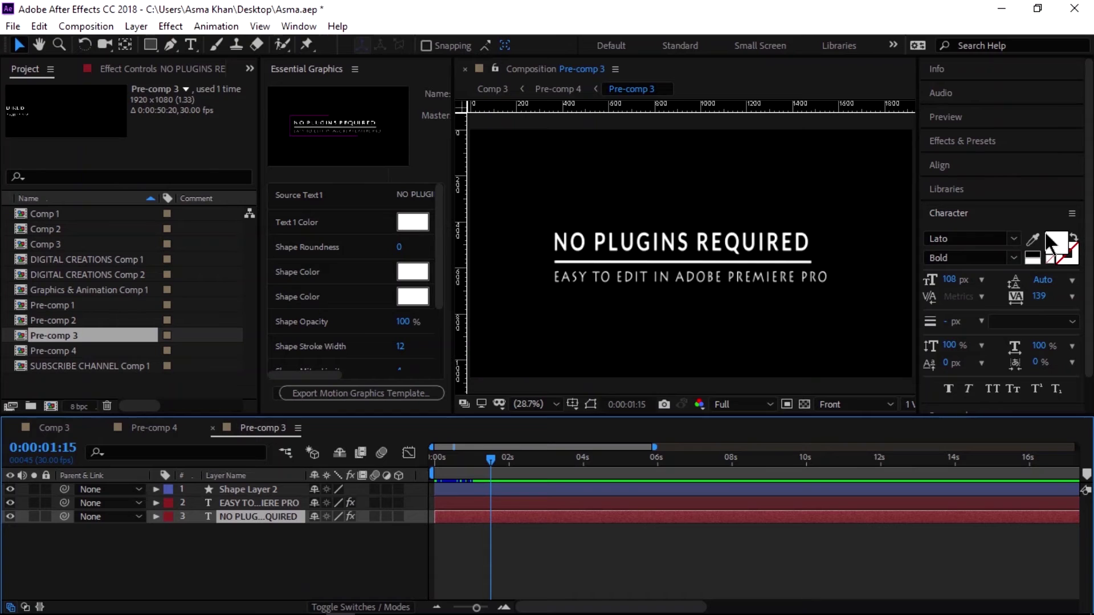
{"action": "left_click", "coordinate": [1014, 256]}
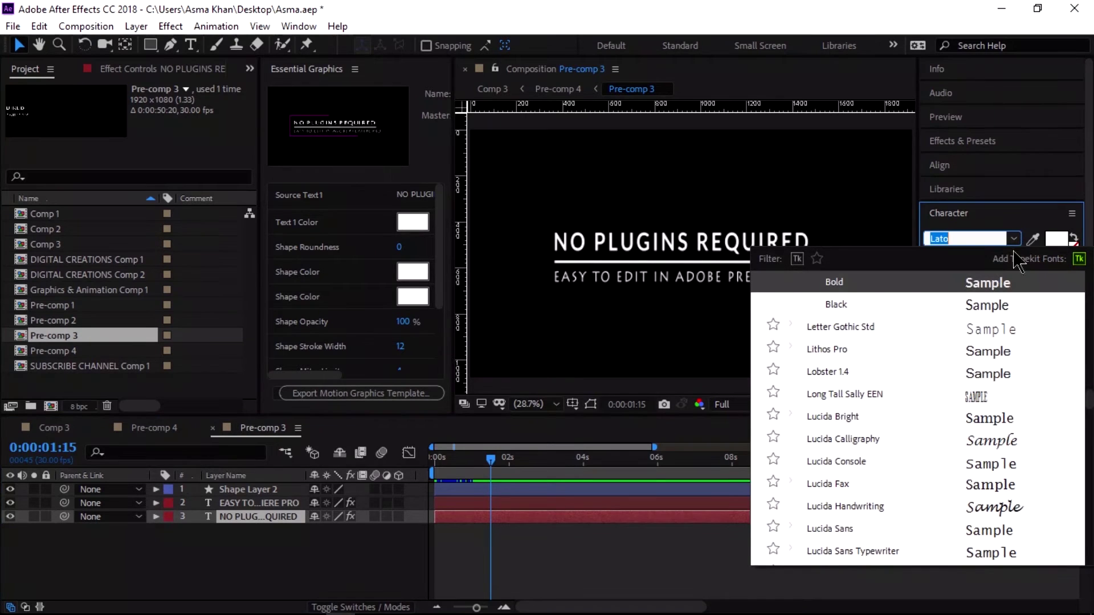
{"action": "left_click", "coordinate": [982, 371]}
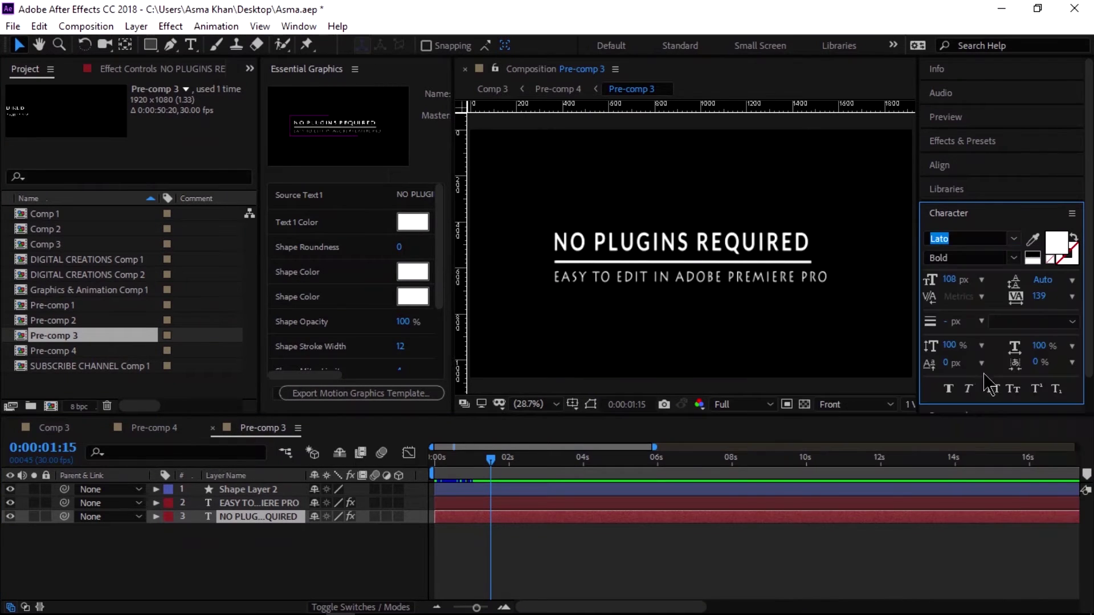
{"action": "left_click", "coordinate": [1013, 250]}
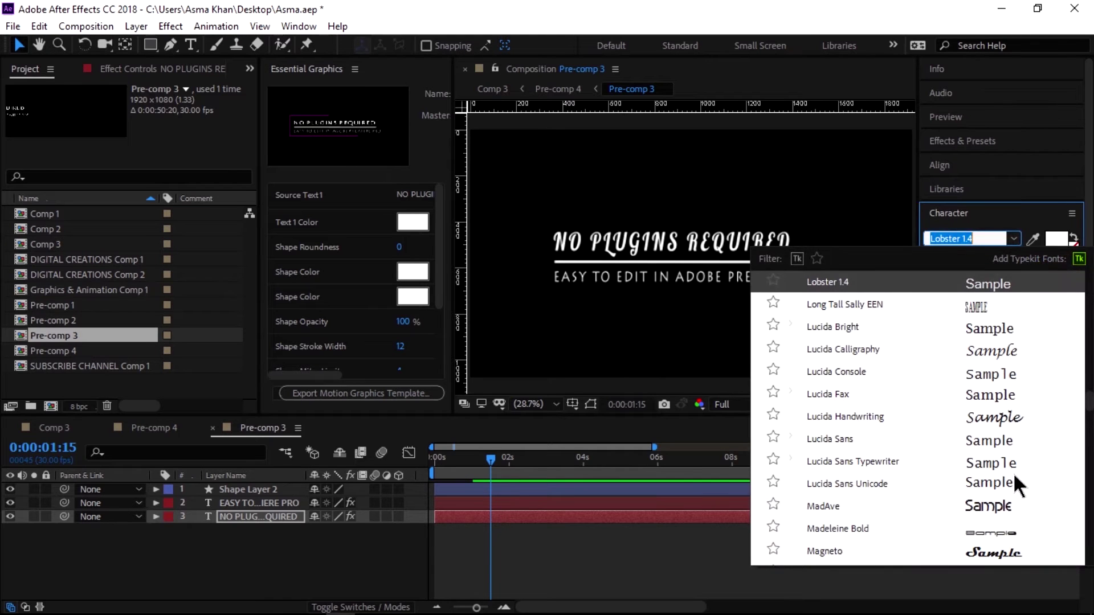
{"action": "left_click", "coordinate": [994, 504]}
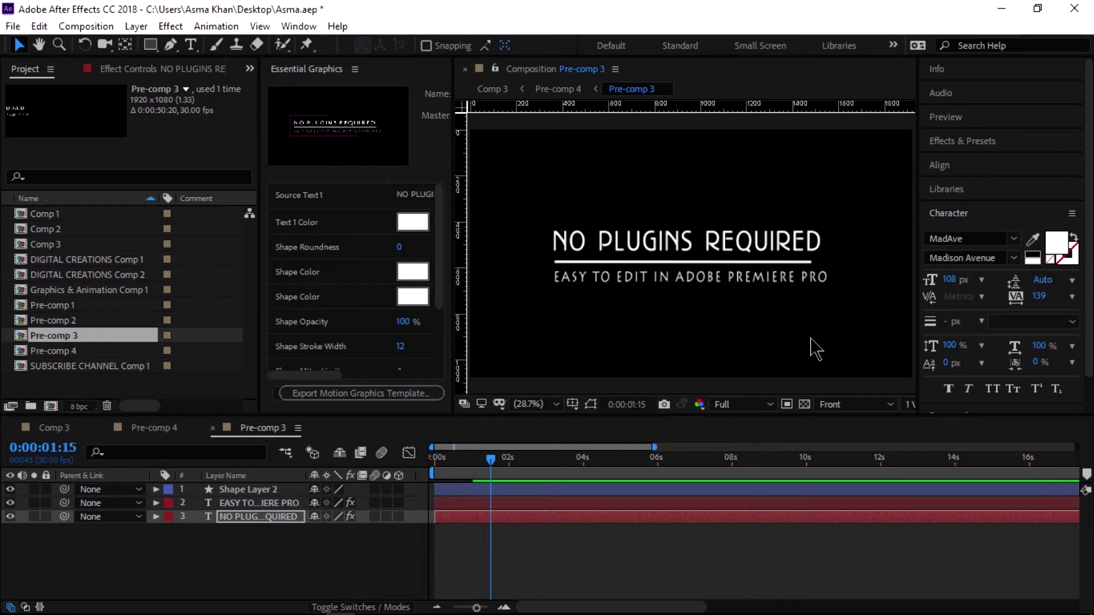
- Set the font of the "EASY TO EDIT IN ADOBE PREMIERE PRO" text layer to Lucida Fax
{"action": "left_click", "coordinate": [263, 503]}
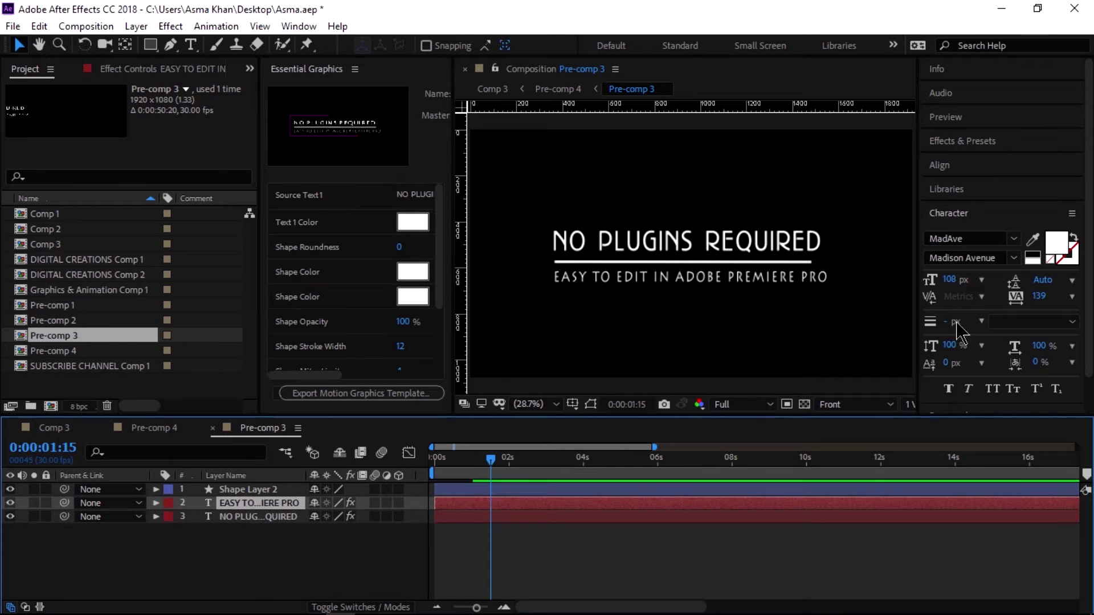
{"action": "left_click", "coordinate": [1013, 246]}
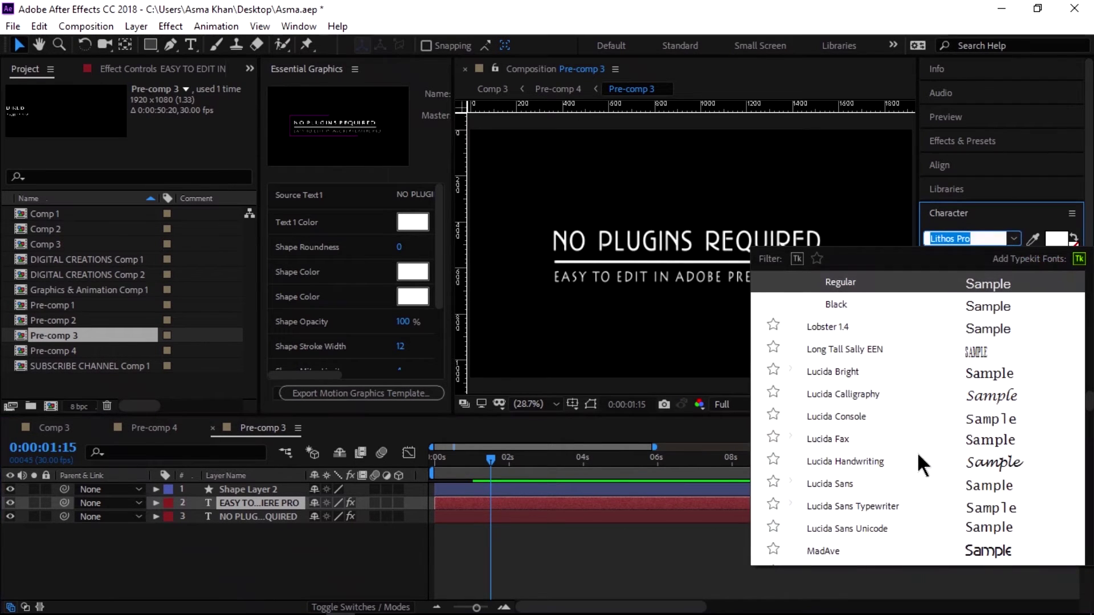
{"action": "left_click", "coordinate": [993, 442]}
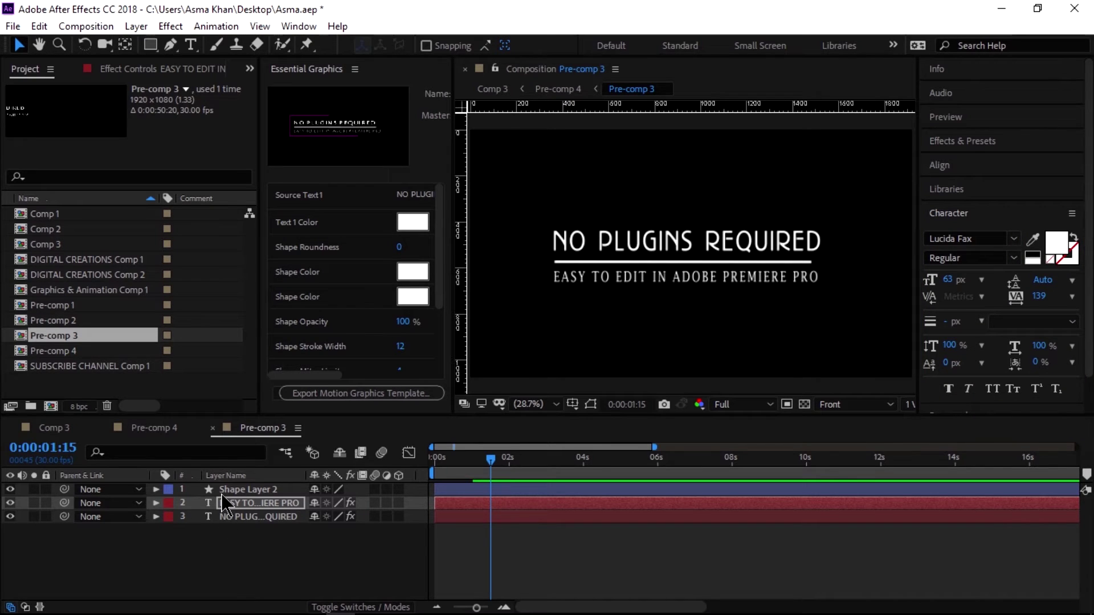
- Return to Pre-comp 4 and set the stroke width of Shape Layer 1 to 38 px
{"action": "left_click", "coordinate": [165, 432]}
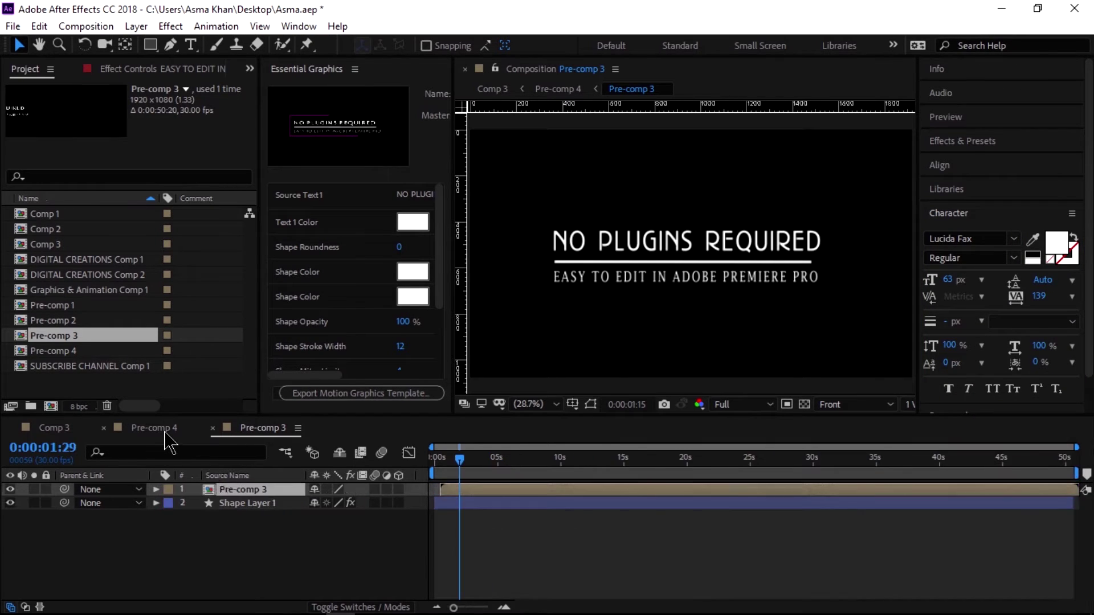
{"action": "left_click", "coordinate": [225, 507]}
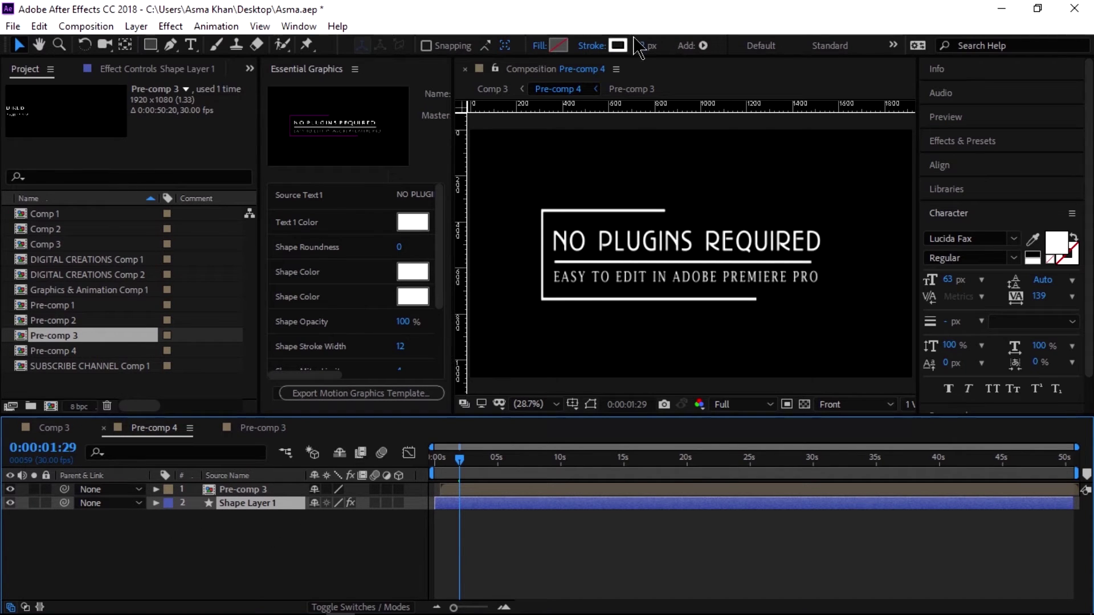
{"action": "left_click_drag", "start_coordinate": [642, 48], "coordinate": [674, 52]}
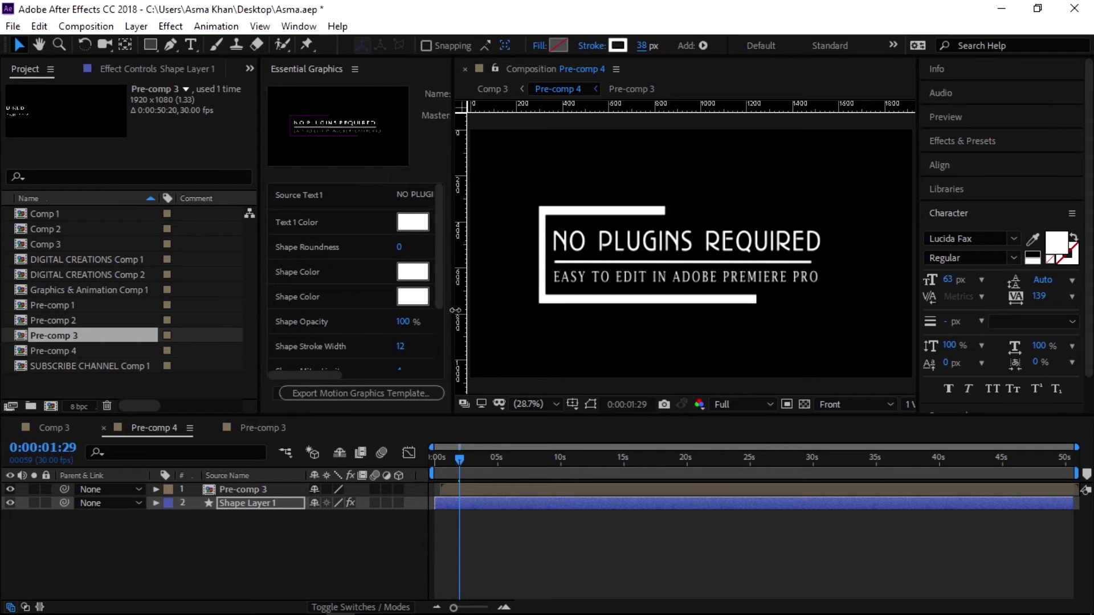
- Add the Scale property of Pre-comp 3's "EASY TO EDIT" text layer to the Essential Graphics controls and rename it "Text 1 Scale"
{"action": "left_click_drag", "start_coordinate": [454, 333], "coordinate": [539, 333]}
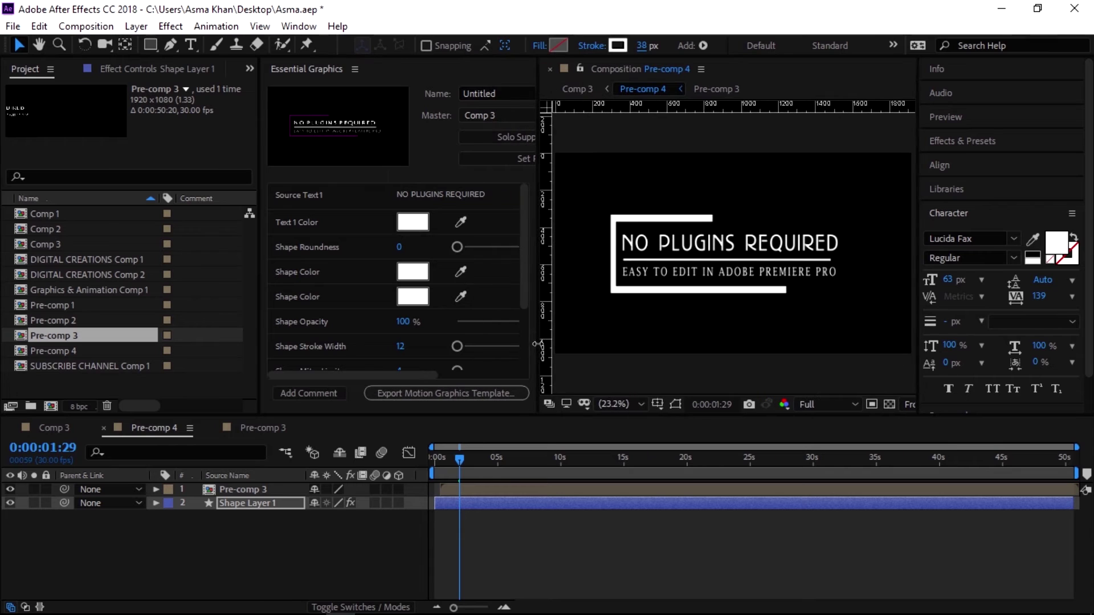
{"action": "double_click", "coordinate": [252, 489]}
{"action": "left_click", "coordinate": [249, 504]}
{"action": "key", "text": "t"}
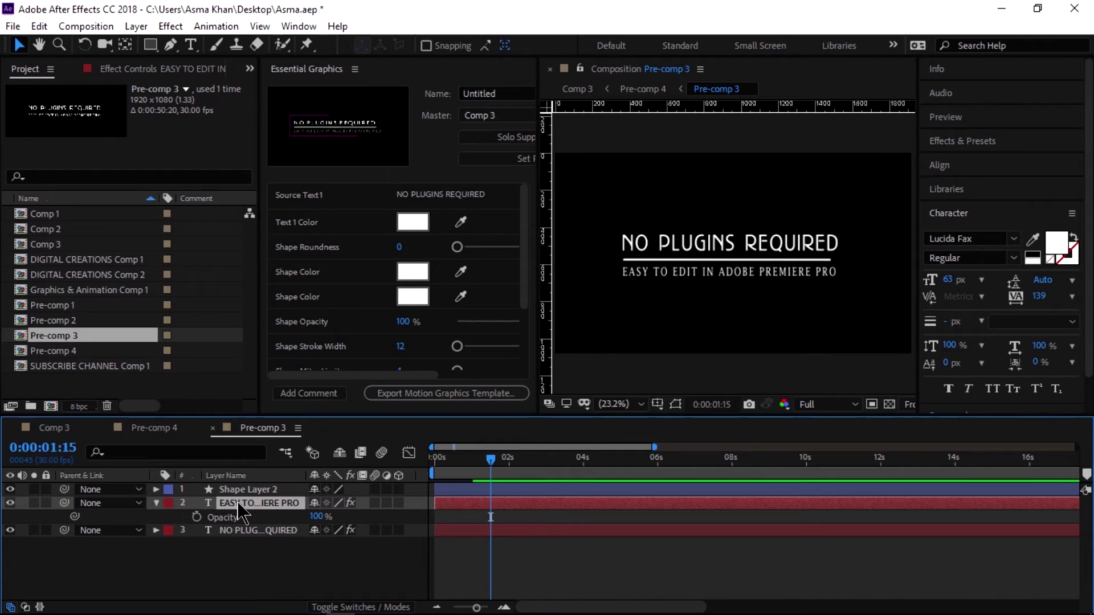
{"action": "key", "text": "s"}
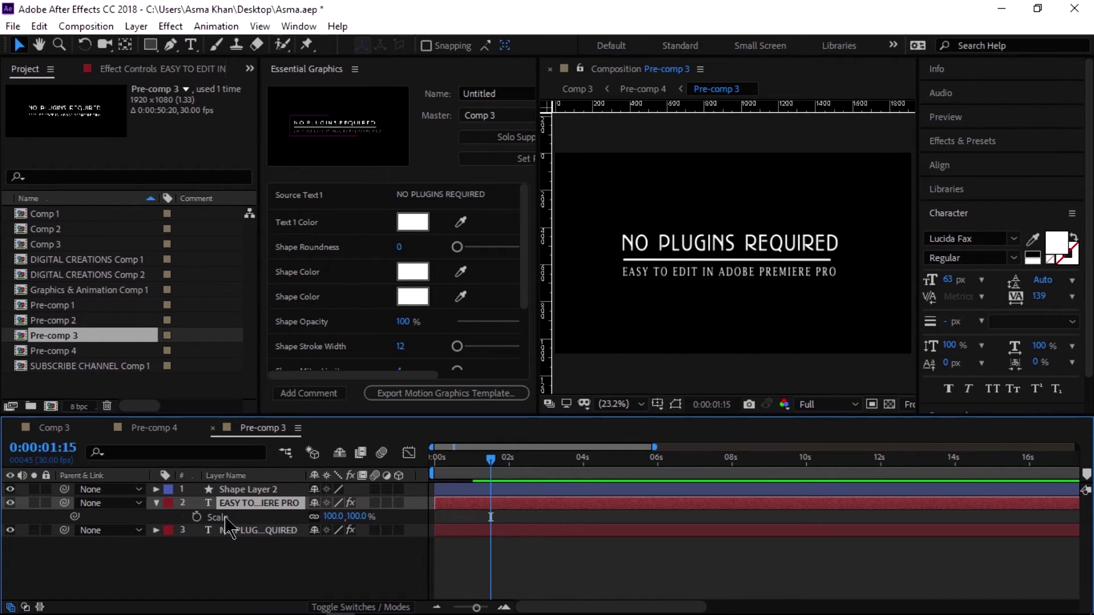
{"action": "left_click_drag", "start_coordinate": [225, 518], "coordinate": [300, 244]}
{"action": "left_click", "coordinate": [283, 246]}
{"action": "type", "text": "Text 1 Scale"}
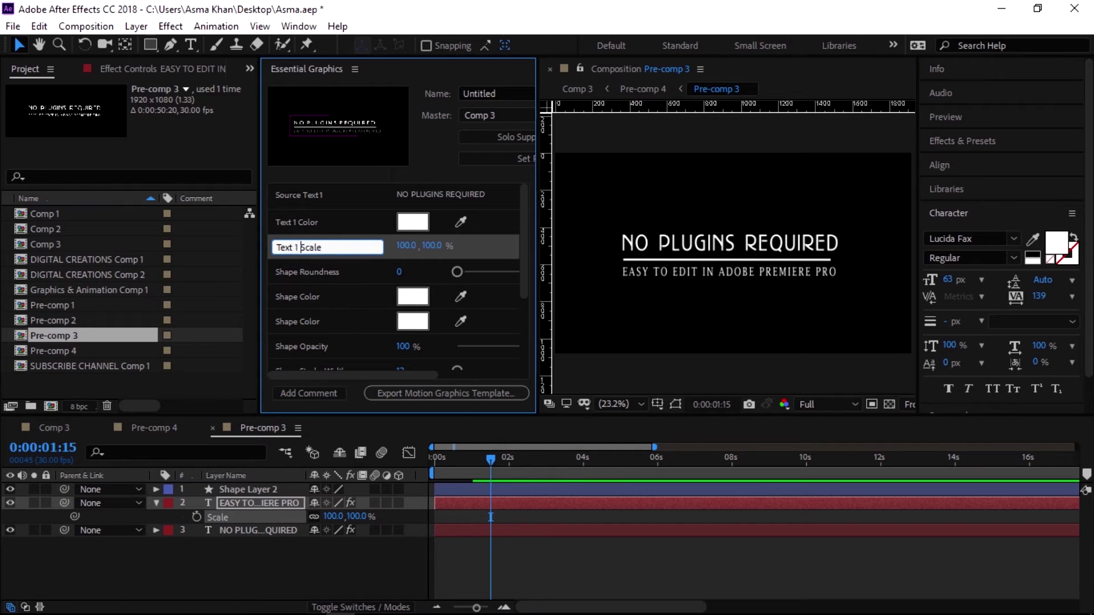
{"action": "key", "text": "Return"}
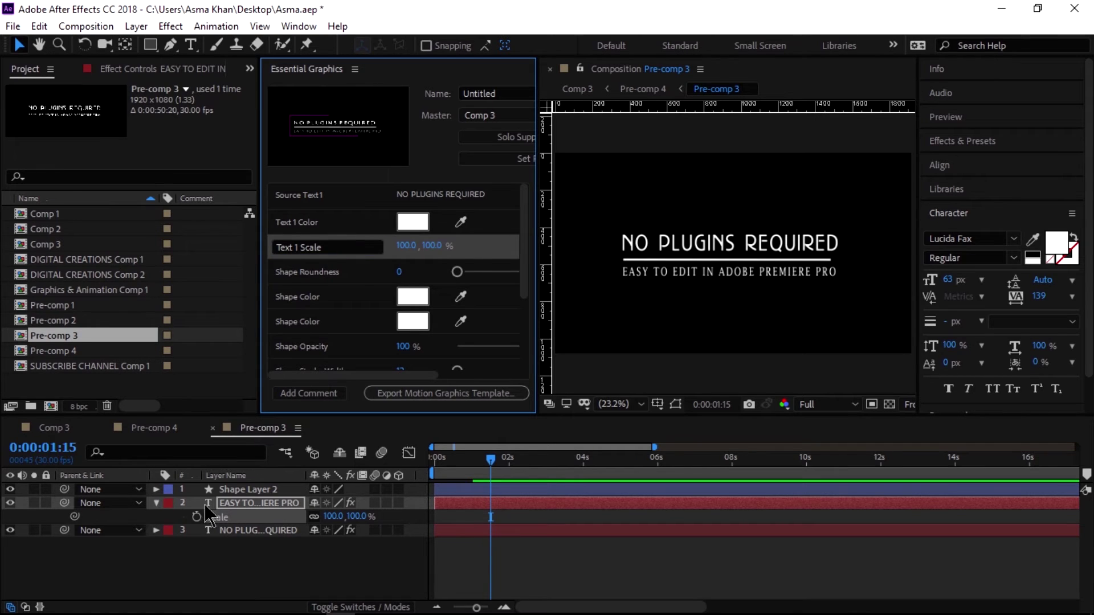
- Add the "EASY TO EDIT" layer's Position and Rotation properties to the Essential Graphics controls below Text 1 Scale
{"action": "left_click", "coordinate": [160, 509]}
{"action": "left_click", "coordinate": [156, 503]}
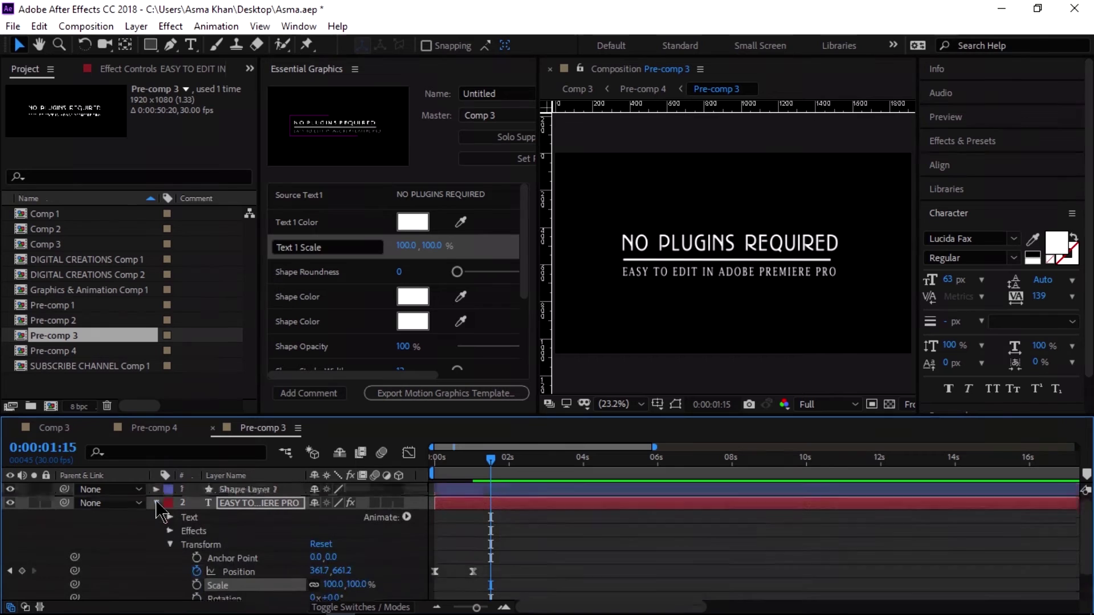
{"action": "scroll", "coordinate": [191, 561], "scroll_direction": "down", "scroll_amount": 1}
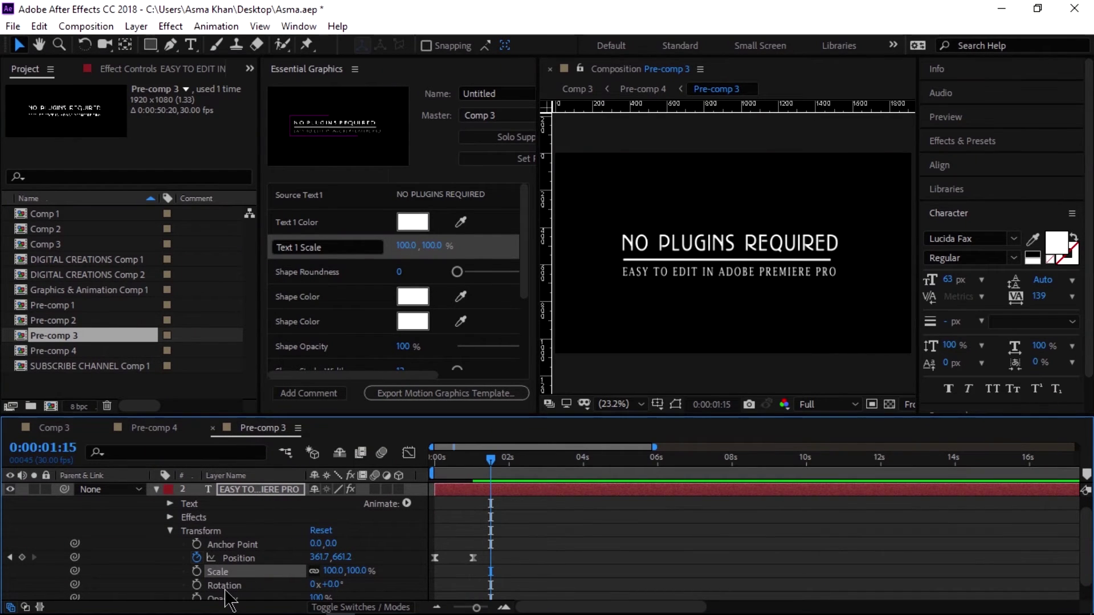
{"action": "left_click_drag", "start_coordinate": [236, 559], "coordinate": [282, 262]}
{"action": "left_click_drag", "start_coordinate": [225, 585], "coordinate": [295, 284]}
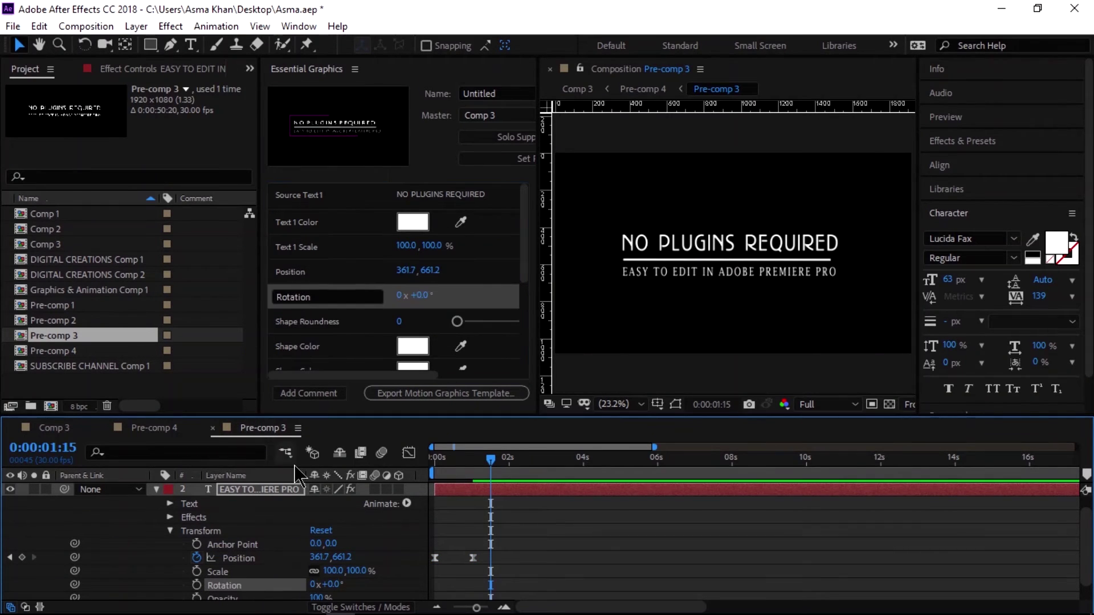
{"action": "left_click", "coordinate": [156, 490]}
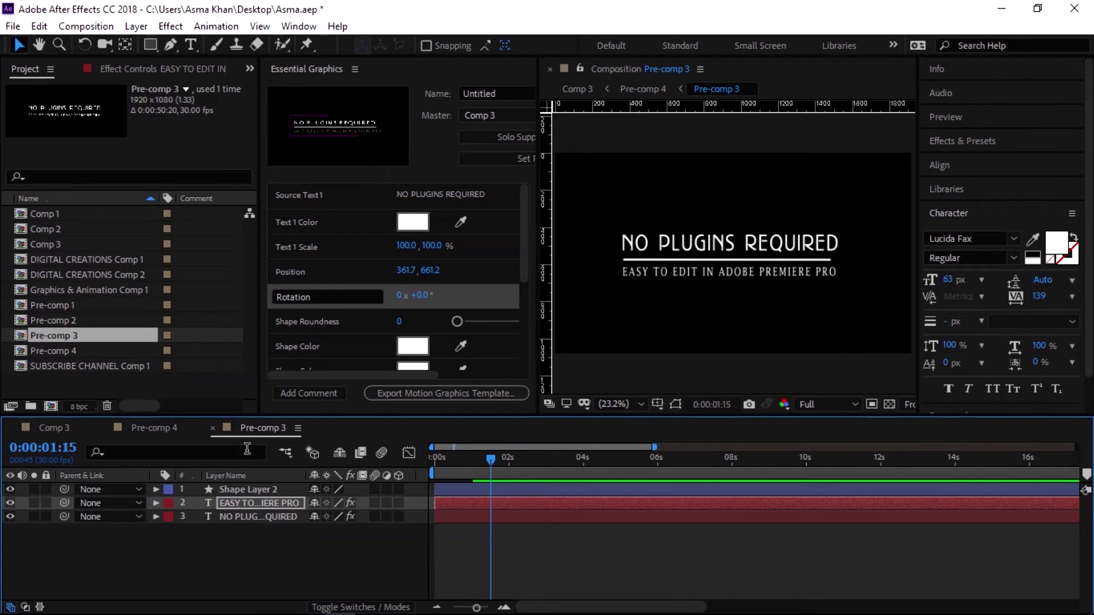
- Save the project and export the Motion Graphics template as "Motion Temp new" in the Motion Graphic Templates folder, cancelling the Typekit font verification
{"action": "left_click", "coordinate": [173, 431]}
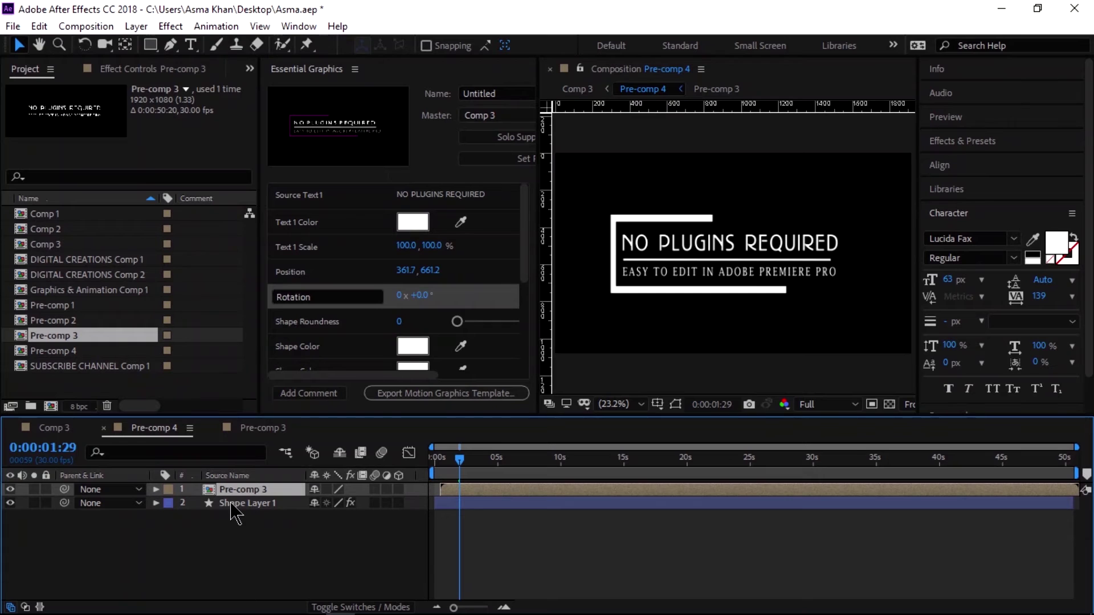
{"action": "left_click", "coordinate": [405, 393]}
{"action": "left_click", "coordinate": [560, 344]}
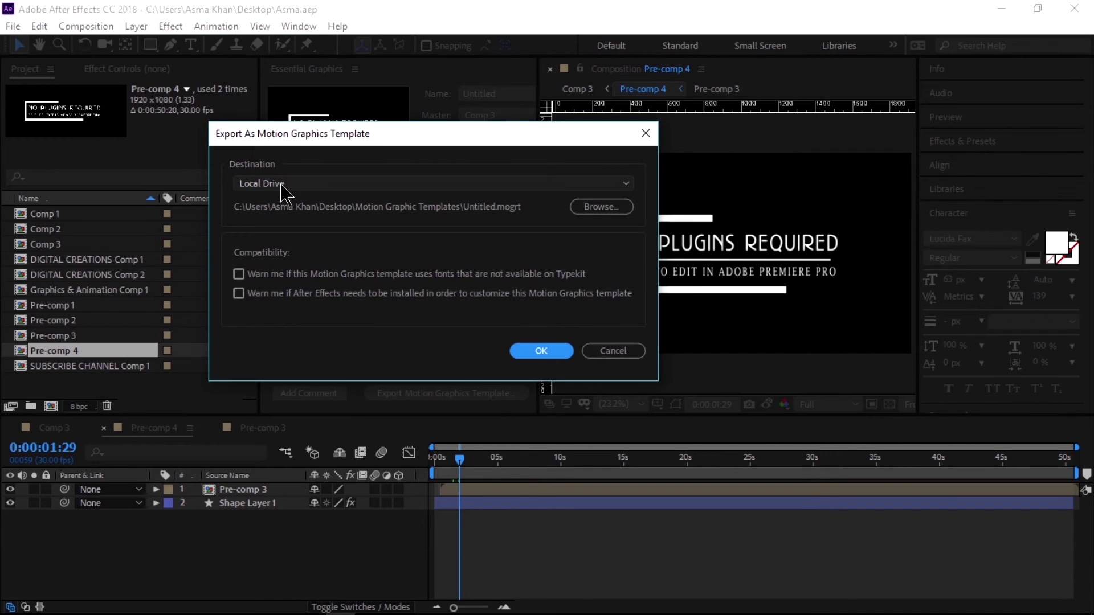
{"action": "left_click", "coordinate": [599, 207]}
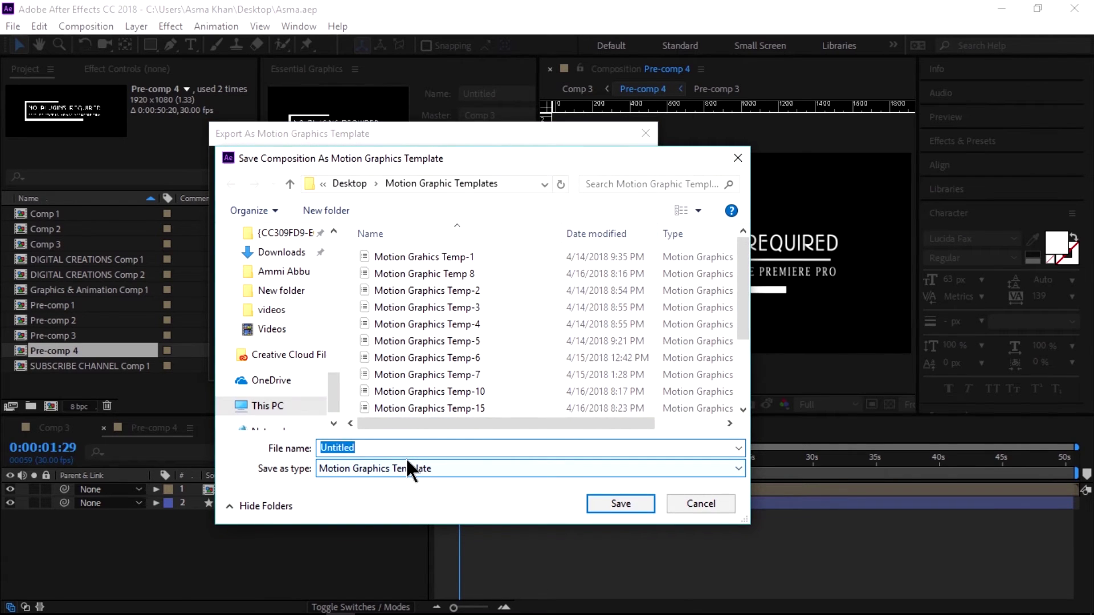
{"action": "type", "text": "Moti"}
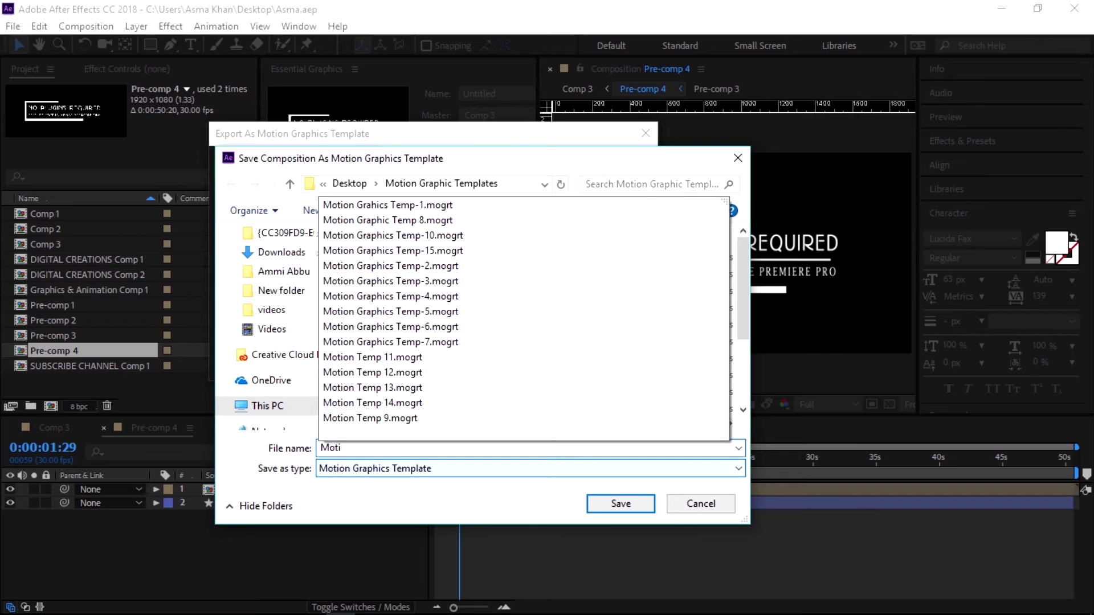
{"action": "type", "text": "on Te"}
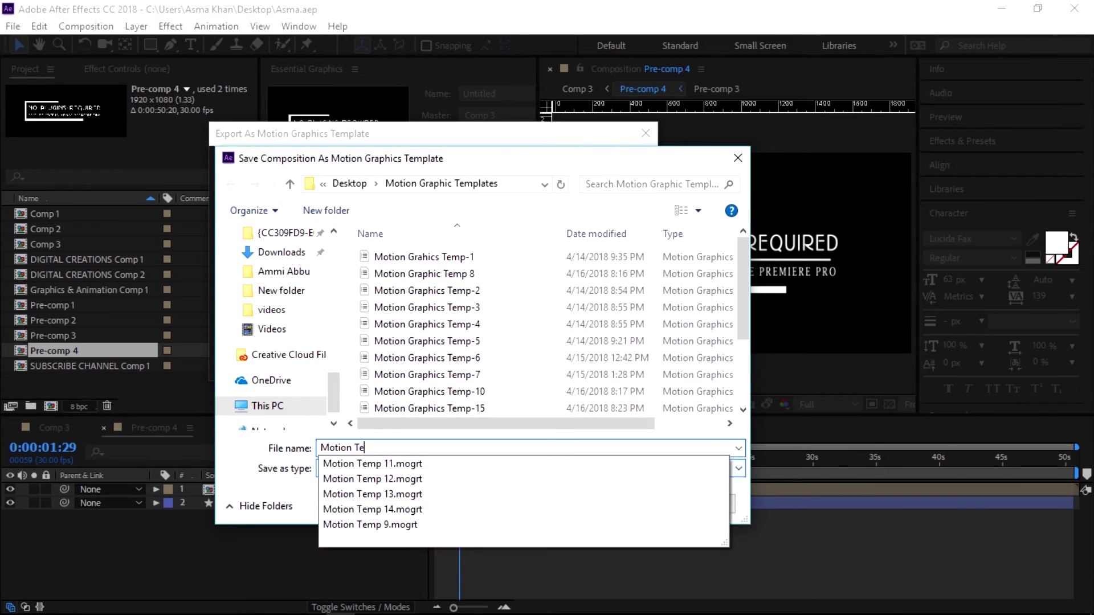
{"action": "type", "text": "mp new"}
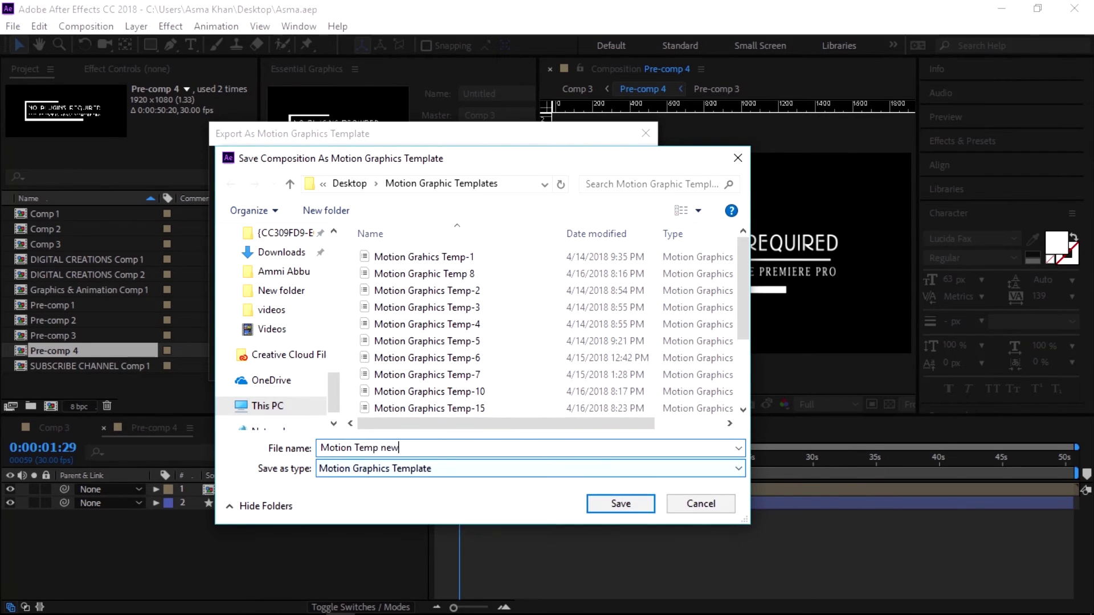
{"action": "key", "text": "Return"}
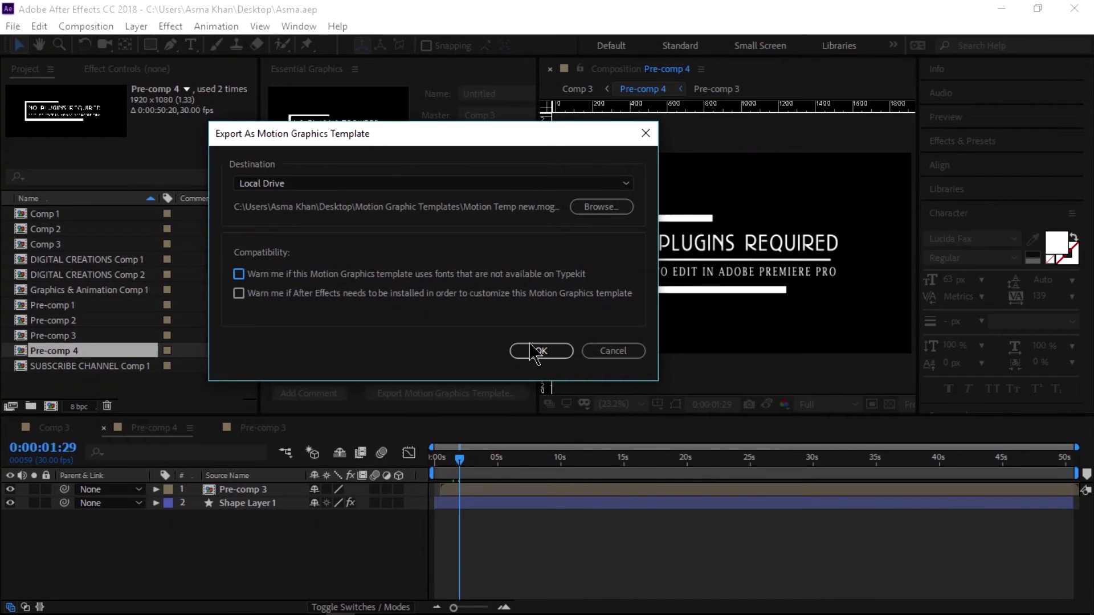
{"action": "left_click", "coordinate": [530, 351]}
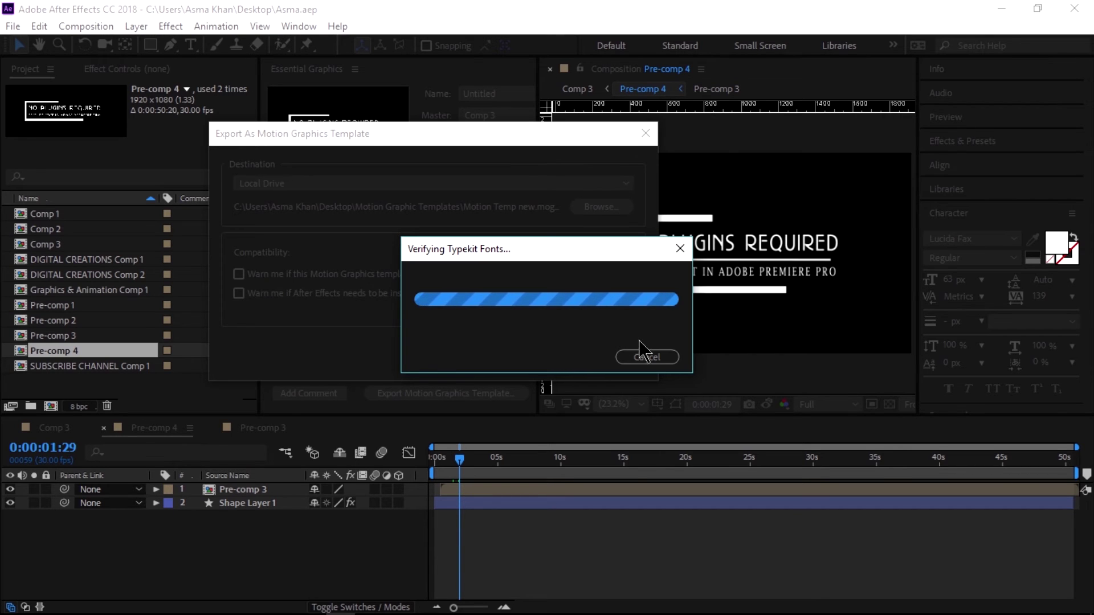
{"action": "left_click", "coordinate": [646, 357]}
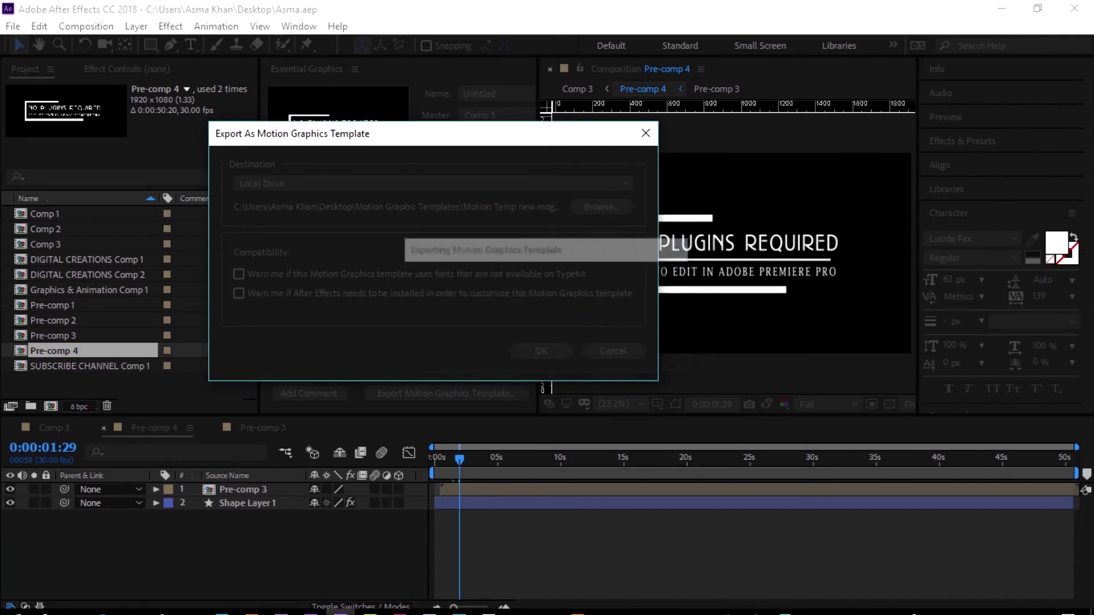
- Switch to Premiere Pro and install the "Motion Temp new" Motion Graphics template from the Motion Graphic Templates folder
{"action": "left_click", "coordinate": [312, 609]}
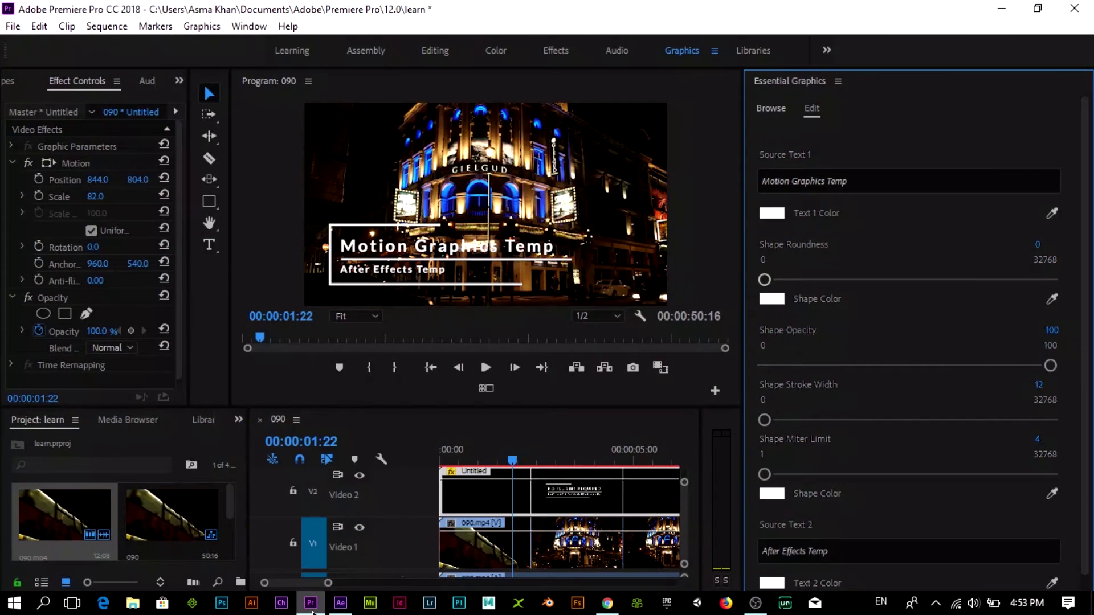
{"action": "left_click", "coordinate": [768, 118]}
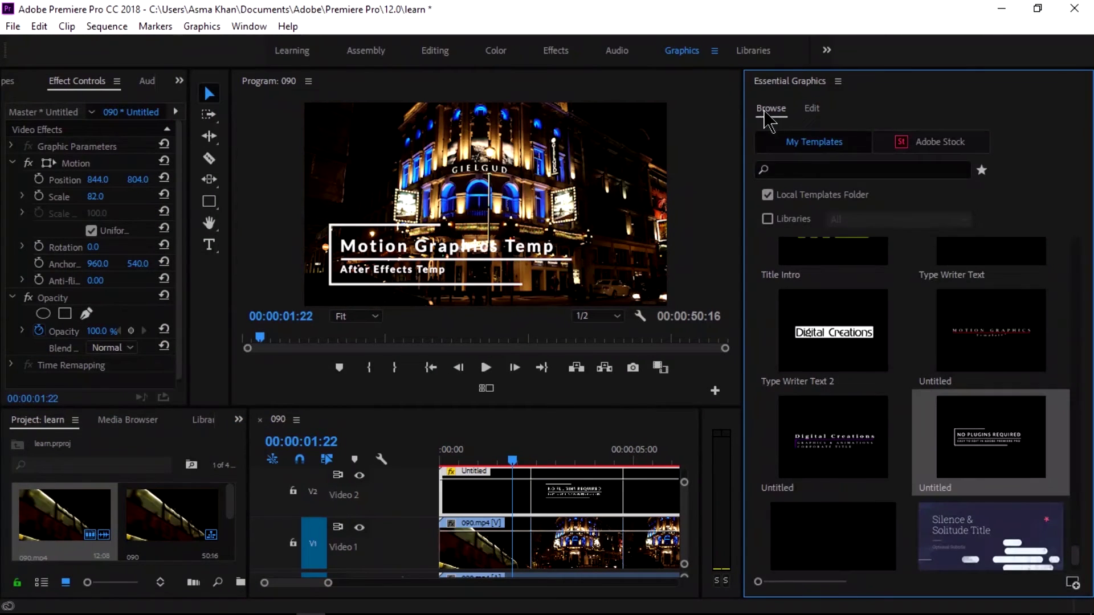
{"action": "left_click", "coordinate": [1072, 583]}
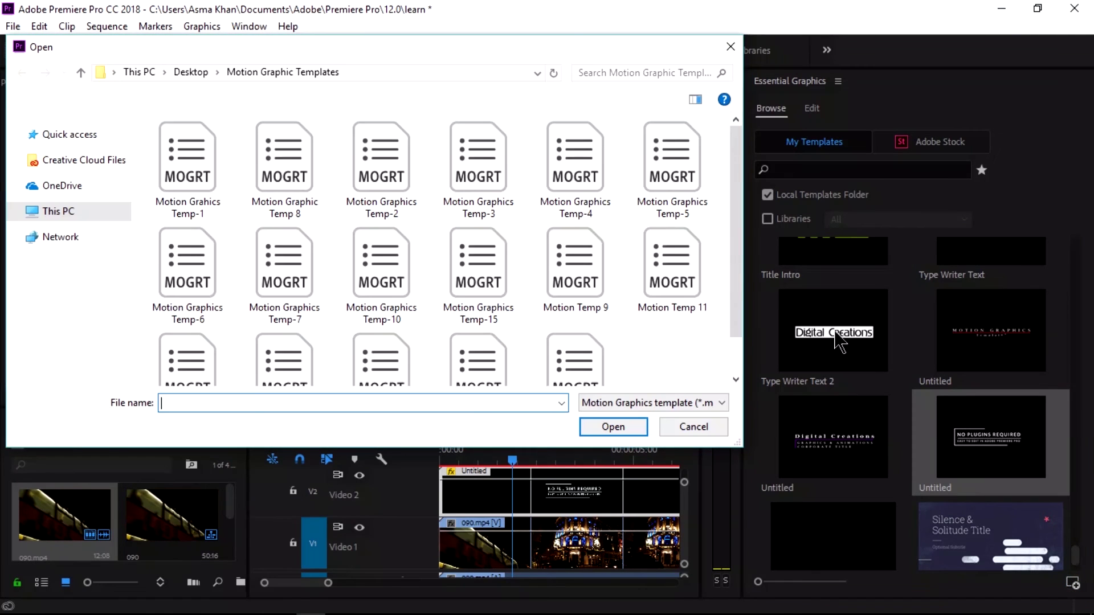
{"action": "scroll", "coordinate": [627, 256], "scroll_direction": "down", "scroll_amount": 1}
{"action": "left_click", "coordinate": [480, 334]}
{"action": "double_click", "coordinate": [481, 334]}
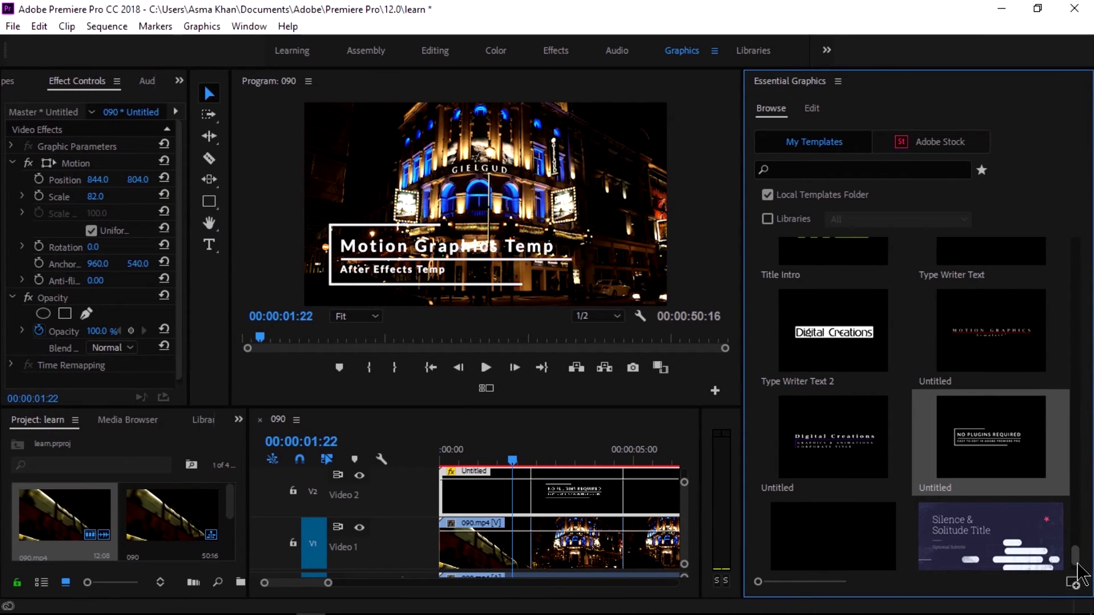
- Look through the local templates for the newly installed title template
{"action": "scroll", "coordinate": [1079, 574], "scroll_direction": "down", "scroll_amount": 3}
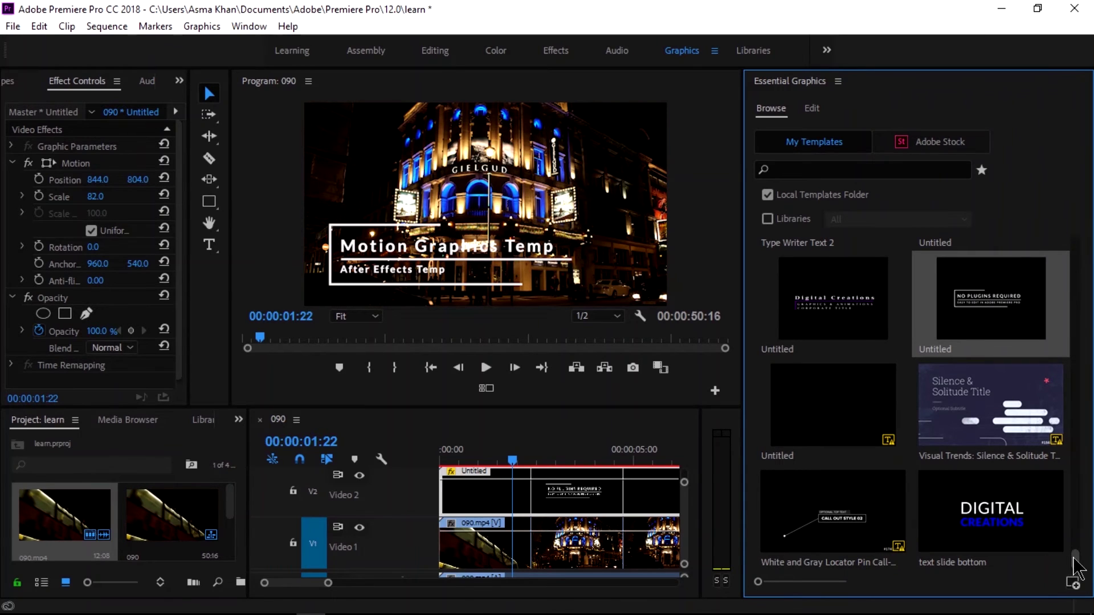
{"action": "scroll", "coordinate": [1073, 536], "scroll_direction": "up", "scroll_amount": 5}
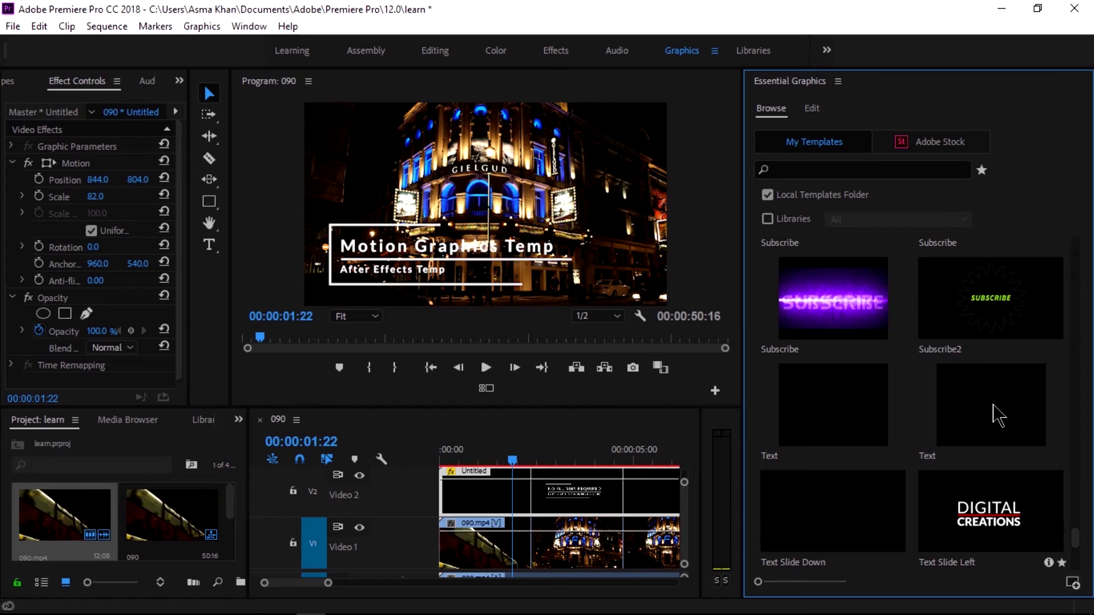
{"action": "left_click", "coordinate": [998, 415]}
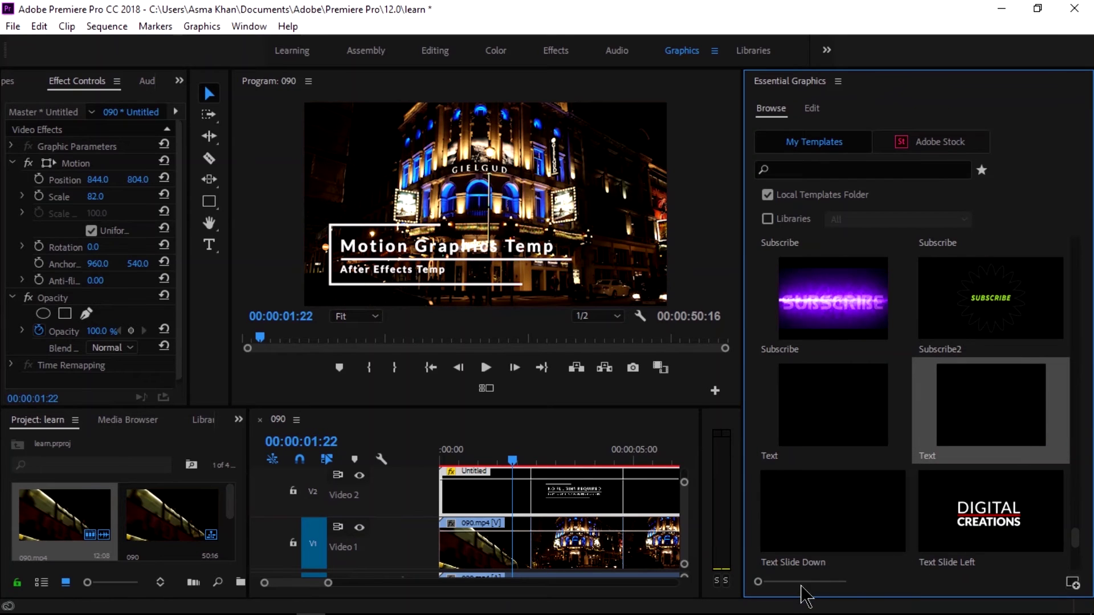
{"action": "scroll", "coordinate": [1076, 494], "scroll_direction": "up", "scroll_amount": 10}
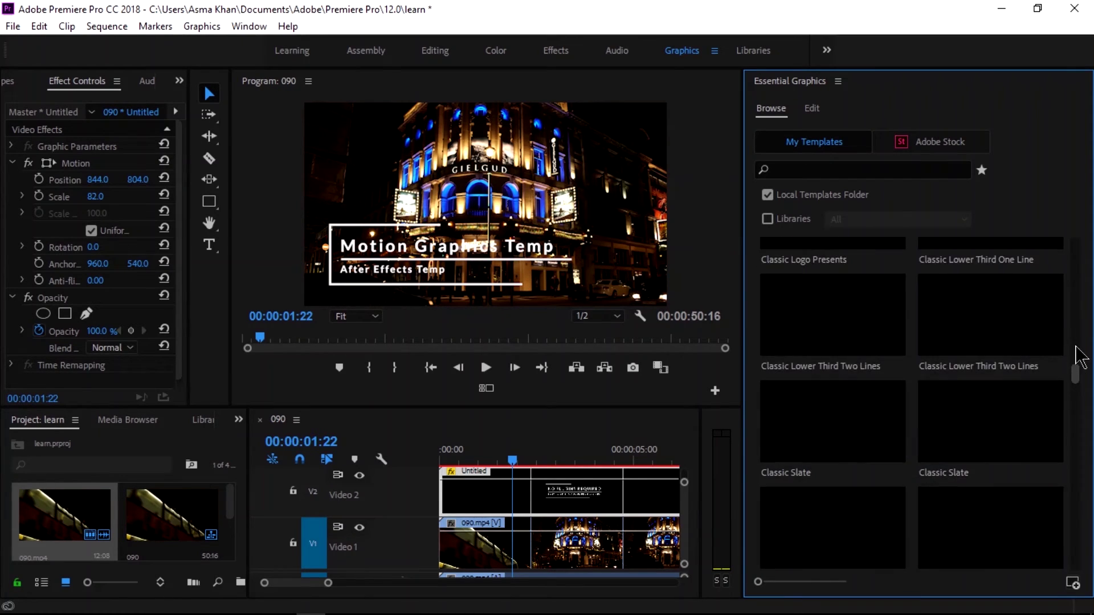
{"action": "scroll", "coordinate": [1076, 569], "scroll_direction": "down", "scroll_amount": 15}
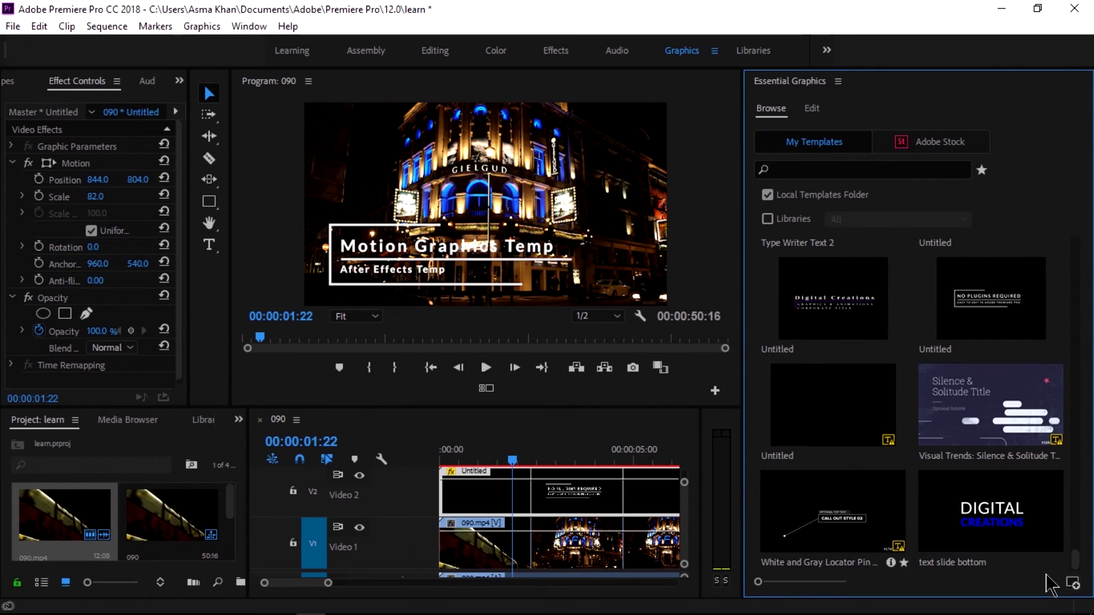
{"action": "mouse_move", "coordinate": [1078, 562]}
{"action": "left_mouse_down"}
{"action": "mouse_move", "coordinate": [1076, 551]}
{"action": "mouse_move", "coordinate": [1076, 564]}
{"action": "left_mouse_up"}
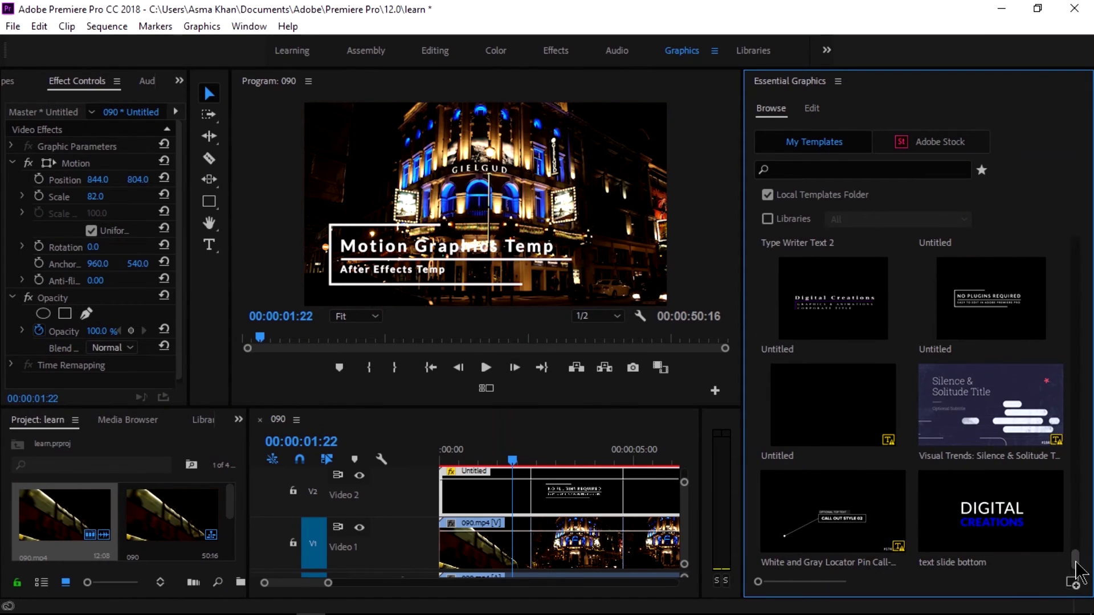
- Install the "Motion Temp new" Motion Graphics template again, overwriting the existing file
{"action": "left_click", "coordinate": [1072, 583]}
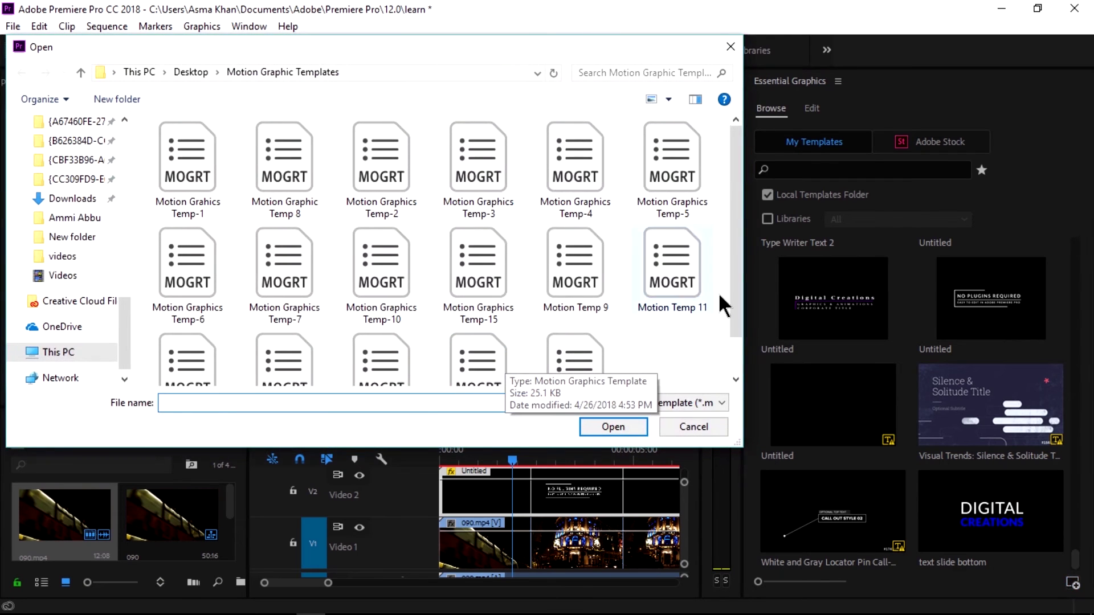
{"action": "scroll", "coordinate": [727, 210], "scroll_direction": "down", "scroll_amount": 2}
{"action": "left_click", "coordinate": [477, 330]}
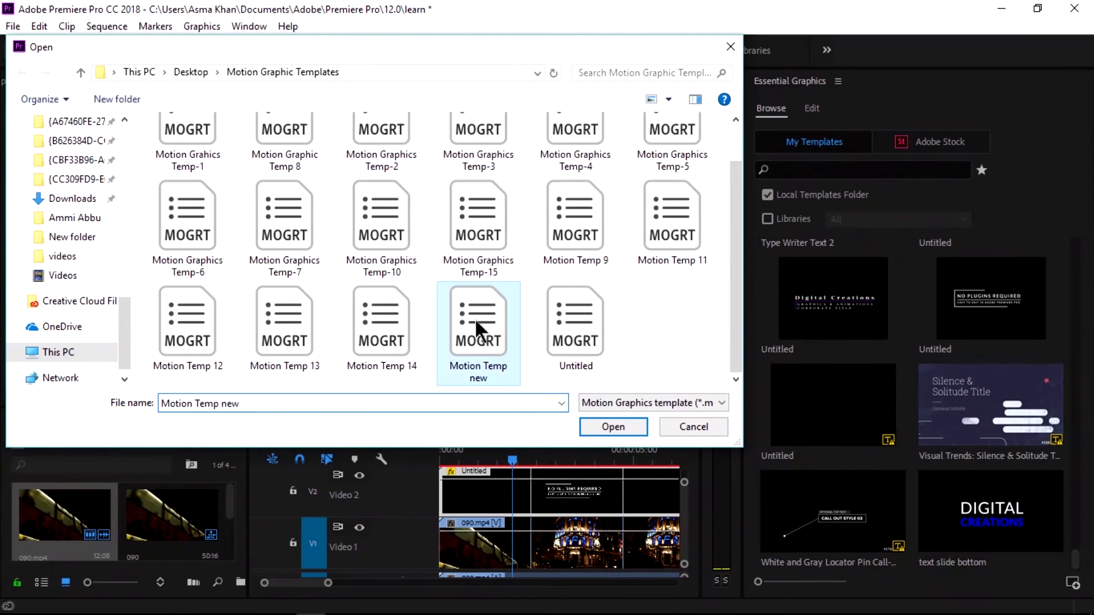
{"action": "left_click", "coordinate": [614, 426]}
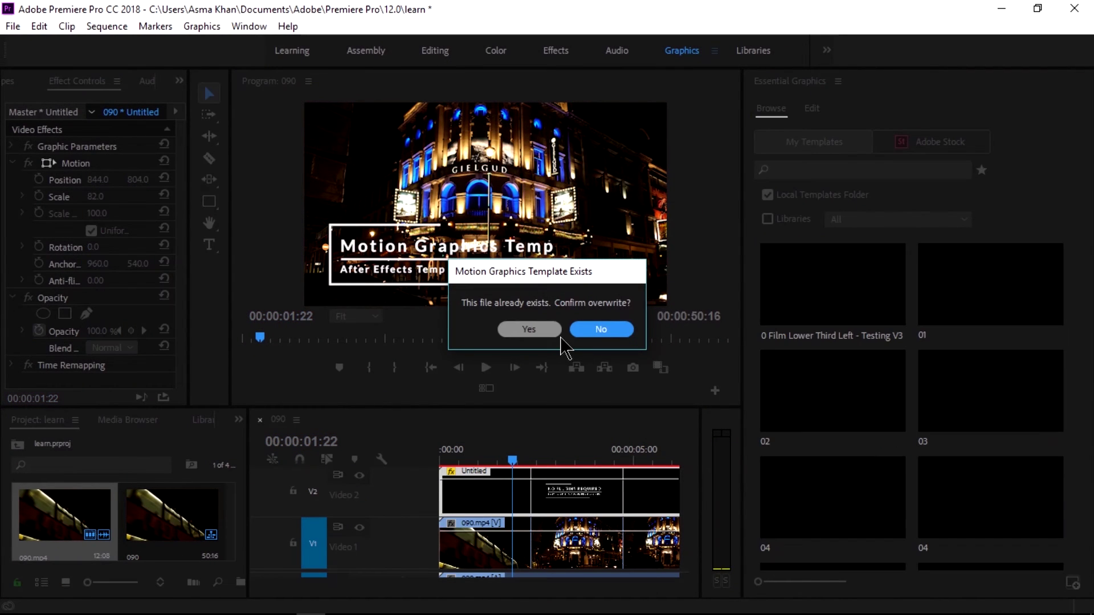
{"action": "left_click", "coordinate": [538, 332]}
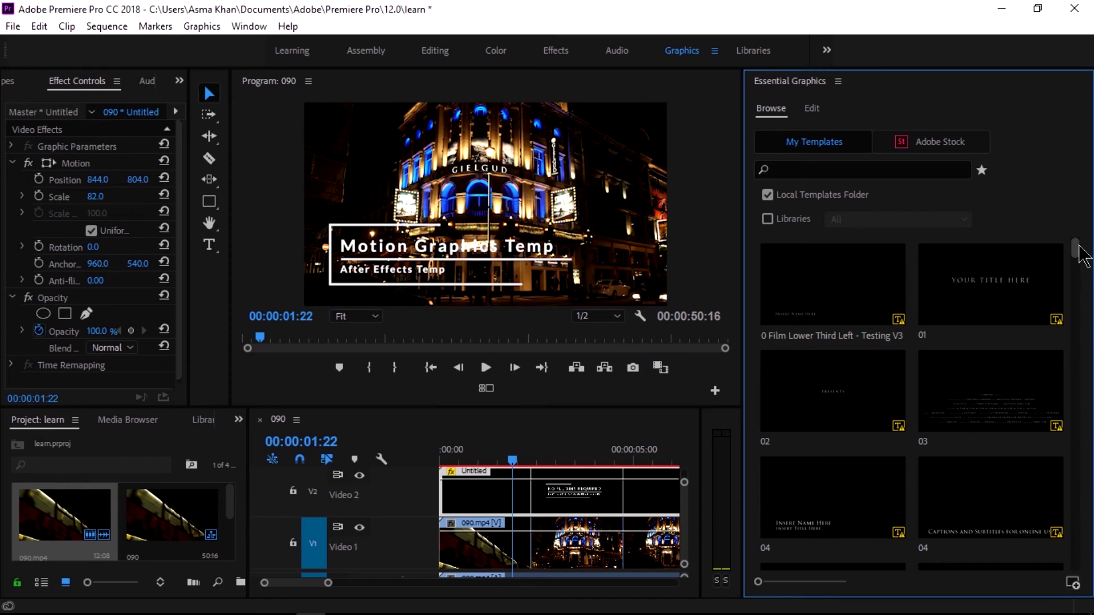
- Replace the Untitled graphic clip on Video 2 with the new thick-framed "NO PLUGINS REQUIRED" template, leaving its effects intact
{"action": "left_click_drag", "start_coordinate": [1082, 257], "coordinate": [1083, 353]}
{"action": "left_click_drag", "start_coordinate": [1076, 402], "coordinate": [1082, 545]}
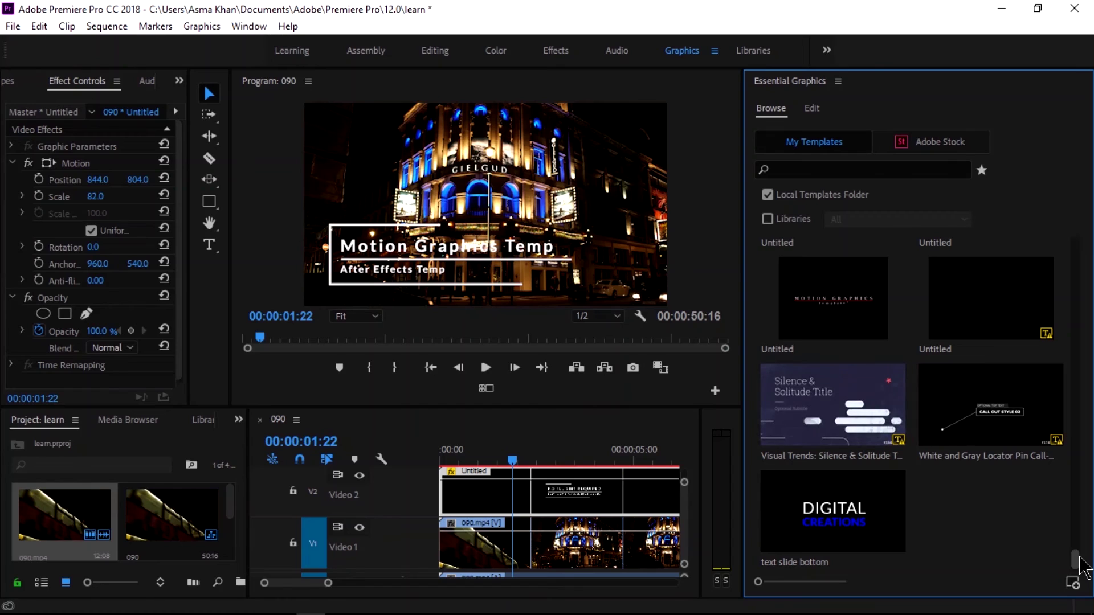
{"action": "left_click_drag", "start_coordinate": [1079, 557], "coordinate": [1076, 546]}
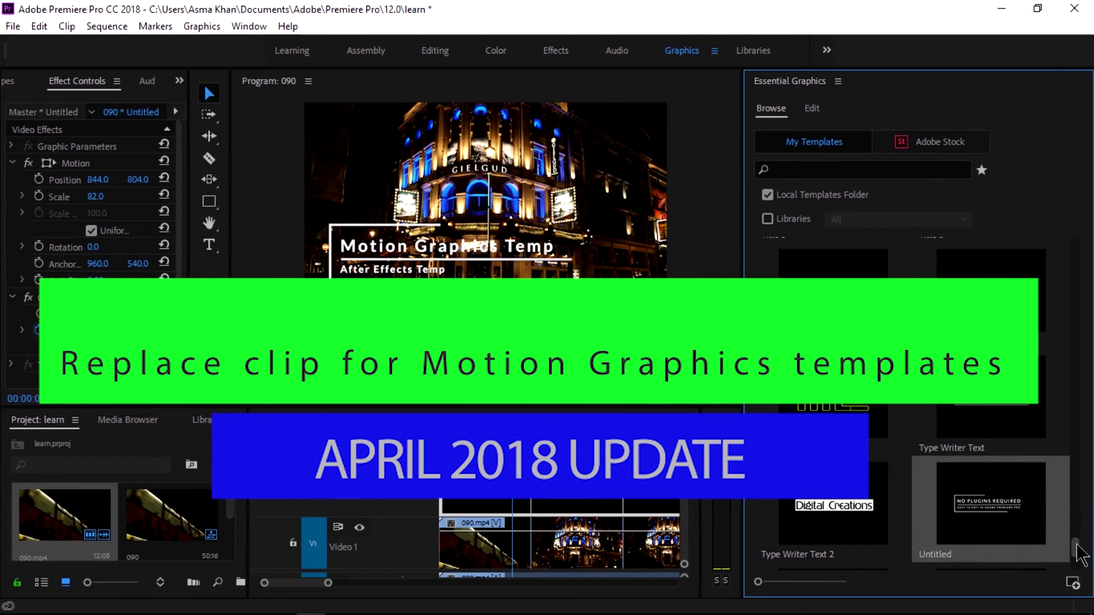
{"action": "left_click_drag", "start_coordinate": [1073, 545], "coordinate": [1080, 550]}
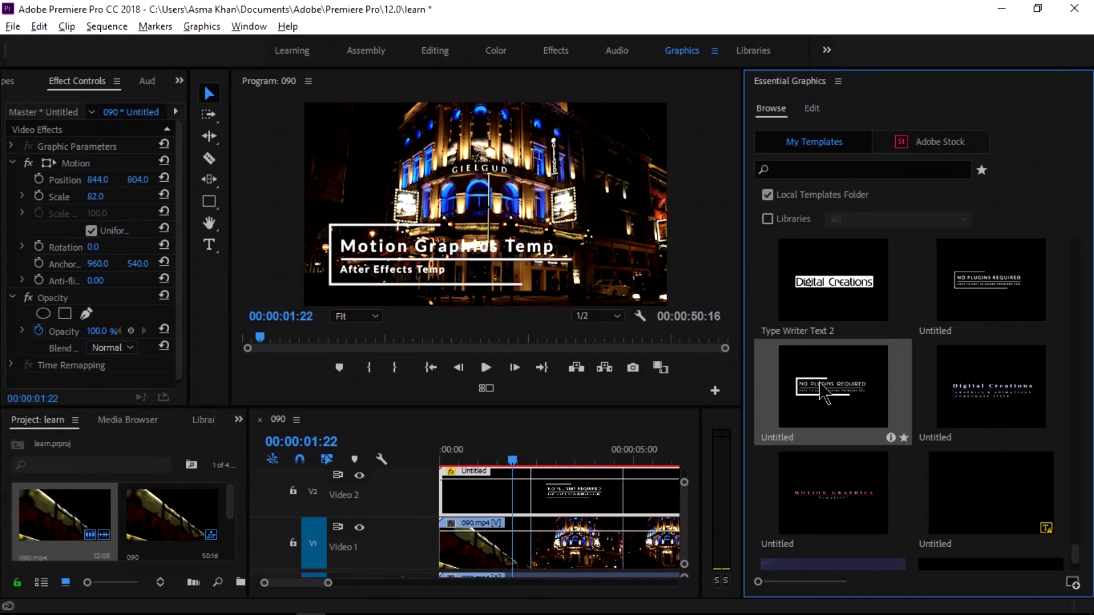
{"action": "left_click_drag", "start_coordinate": [716, 451], "coordinate": [629, 491]}
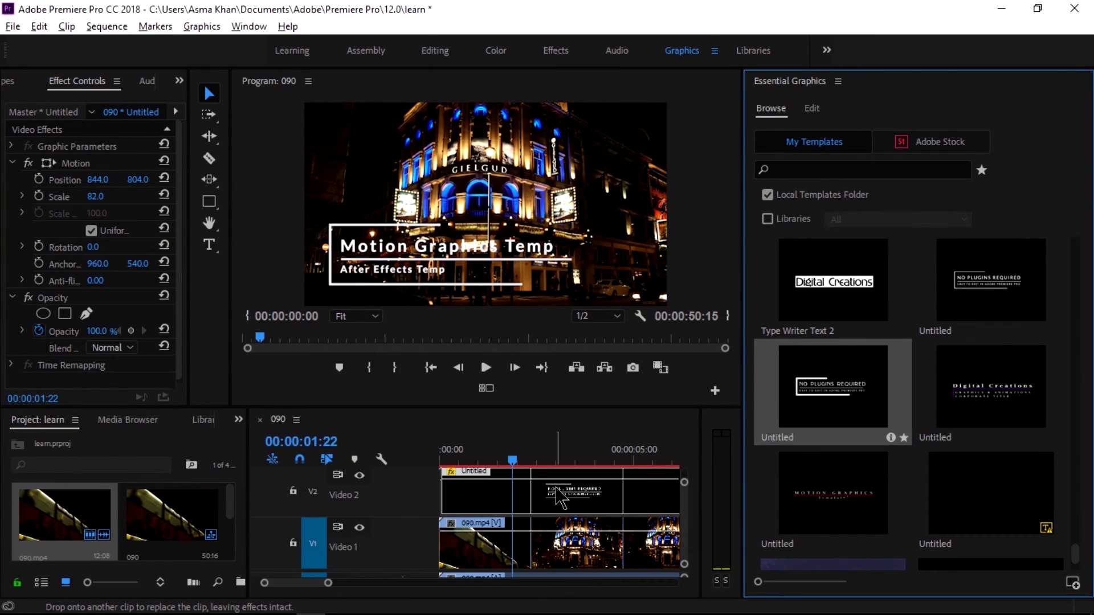
{"action": "left_click_drag", "start_coordinate": [557, 489], "coordinate": [557, 491]}
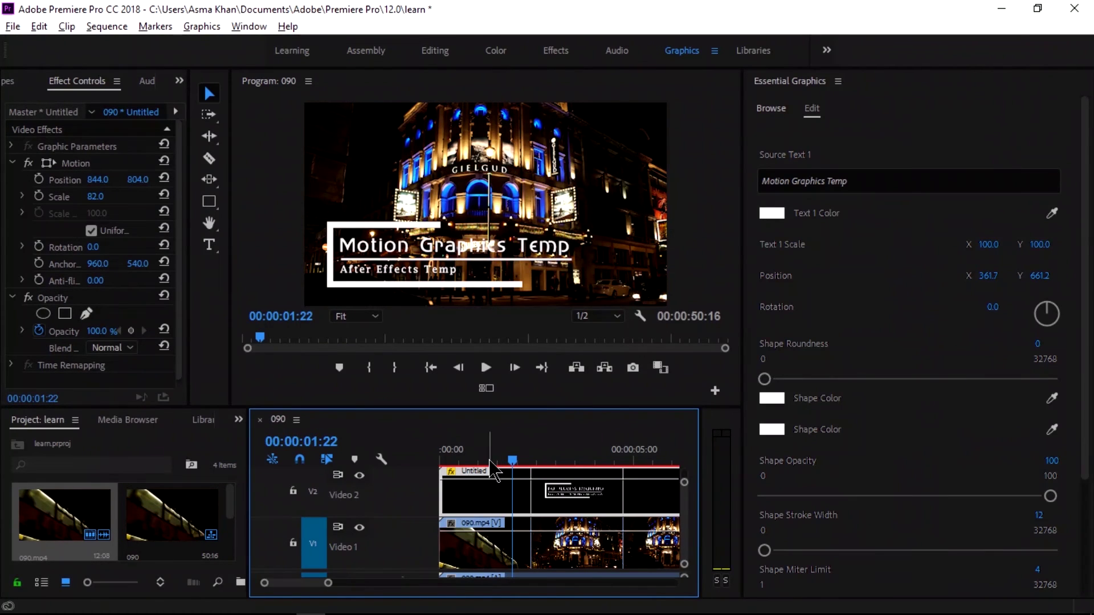
- Play back the replaced title from near the start of the sequence
{"action": "key", "text": "space"}
{"action": "mouse_move", "coordinate": [490, 461]}
{"action": "left_mouse_down"}
{"action": "mouse_move", "coordinate": [521, 469]}
{"action": "mouse_move", "coordinate": [439, 471]}
{"action": "mouse_move", "coordinate": [473, 475]}
{"action": "left_mouse_up"}
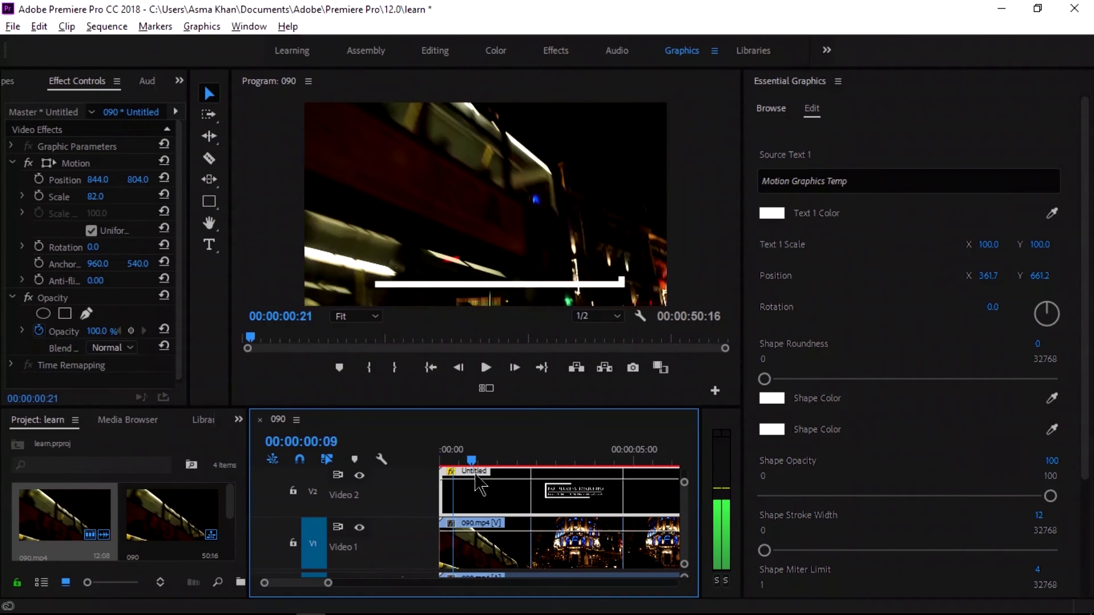
{"action": "key", "text": "space"}
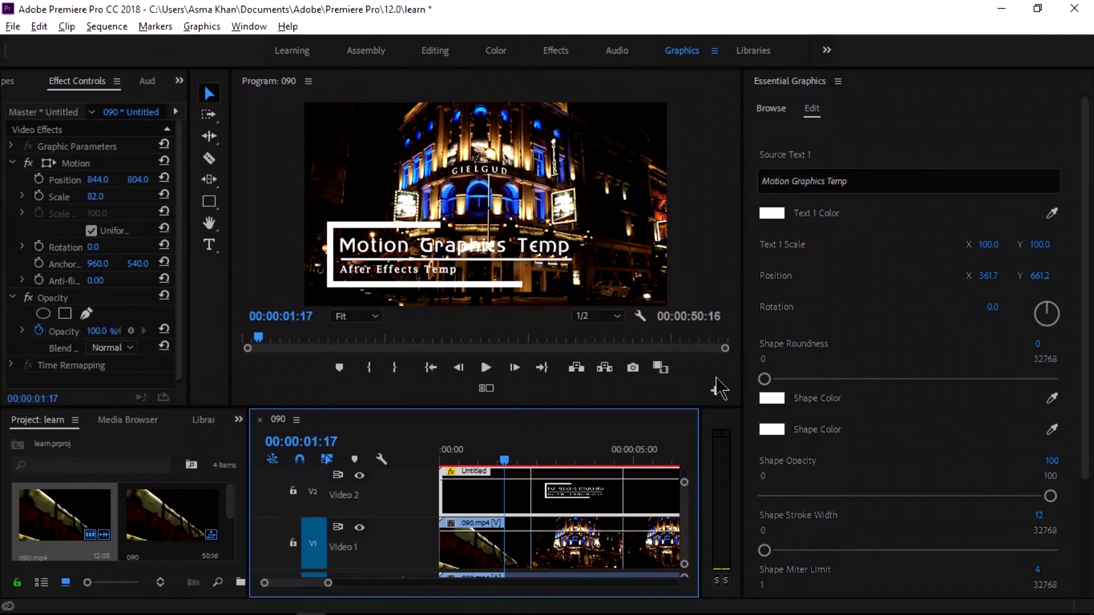
- Set the replaced title's Text 1 Color to a bright green with a hue of 115°
{"action": "left_click", "coordinate": [778, 214]}
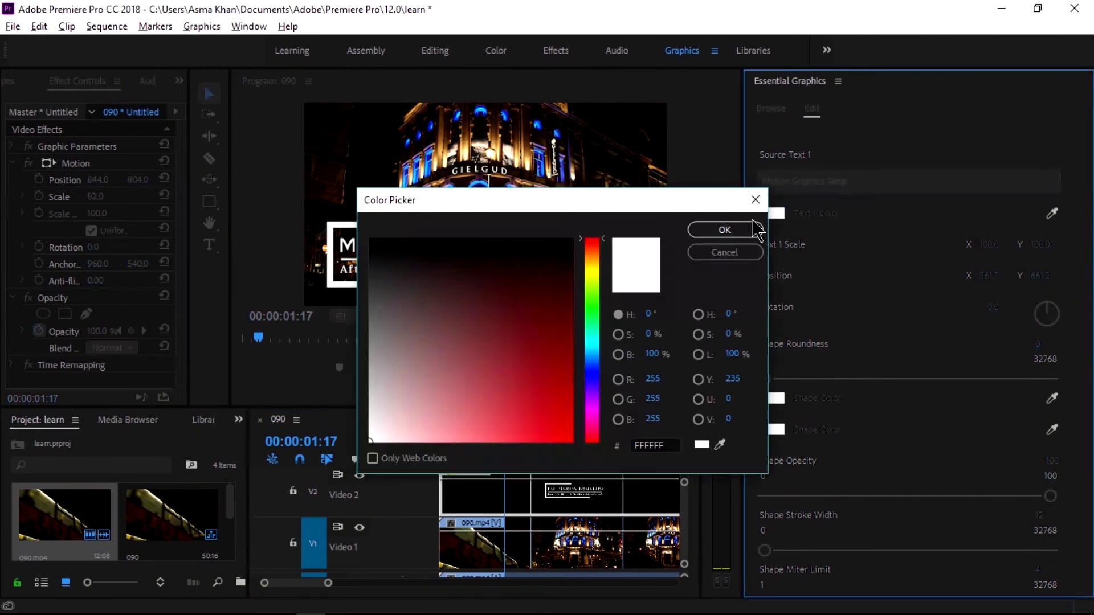
{"action": "left_click", "coordinate": [601, 303]}
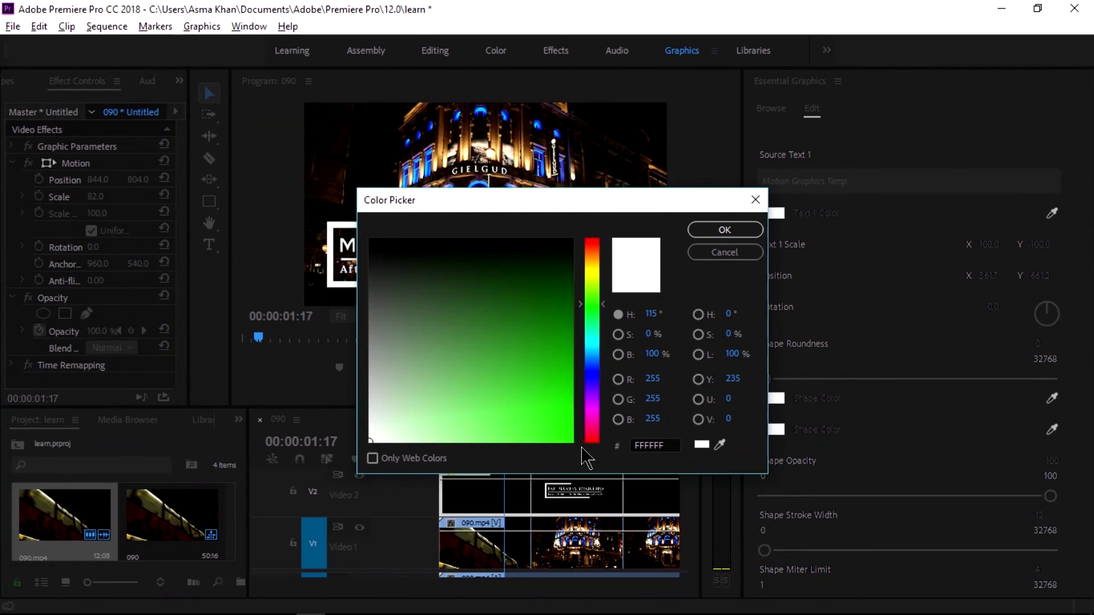
{"action": "left_click", "coordinate": [570, 431]}
{"action": "left_click", "coordinate": [701, 231]}
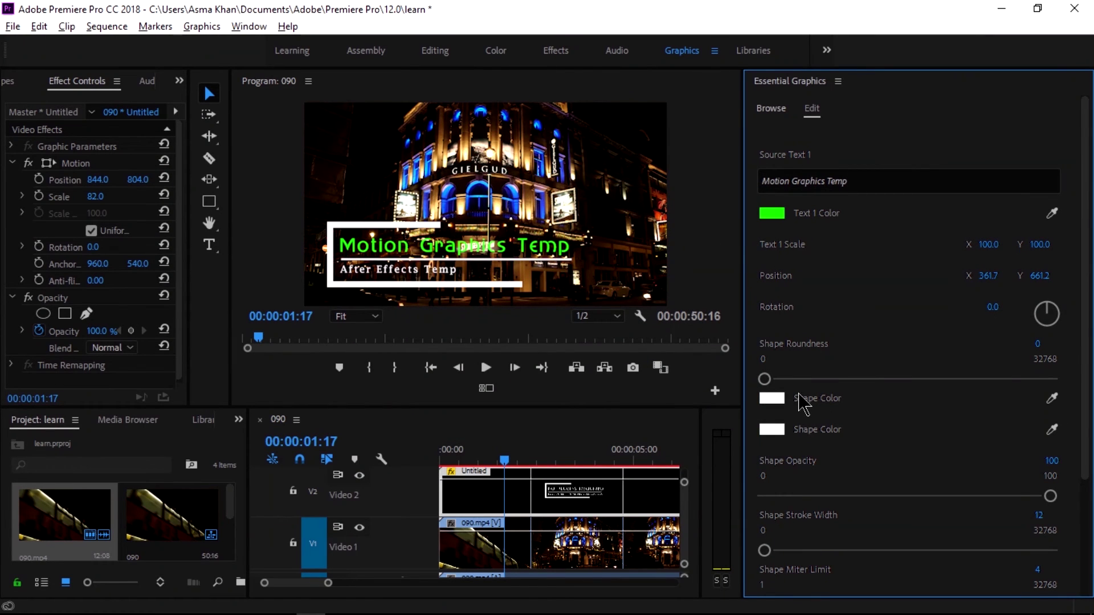
- Set the title frame's first Shape Color to yellow-green ADFB06
{"action": "left_click", "coordinate": [771, 400]}
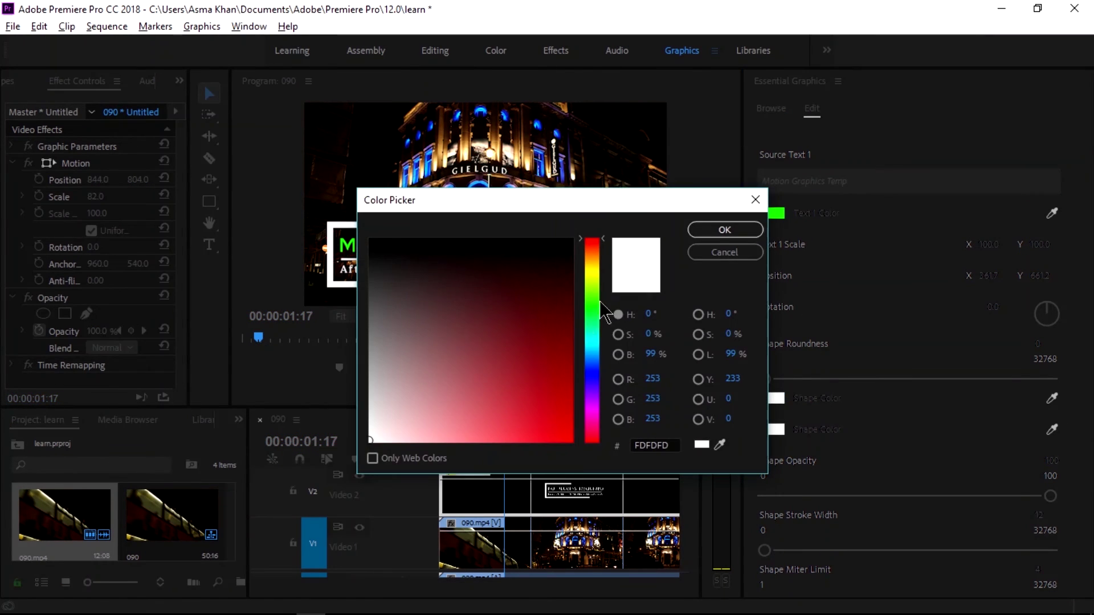
{"action": "left_click", "coordinate": [592, 283]}
{"action": "left_click", "coordinate": [568, 439]}
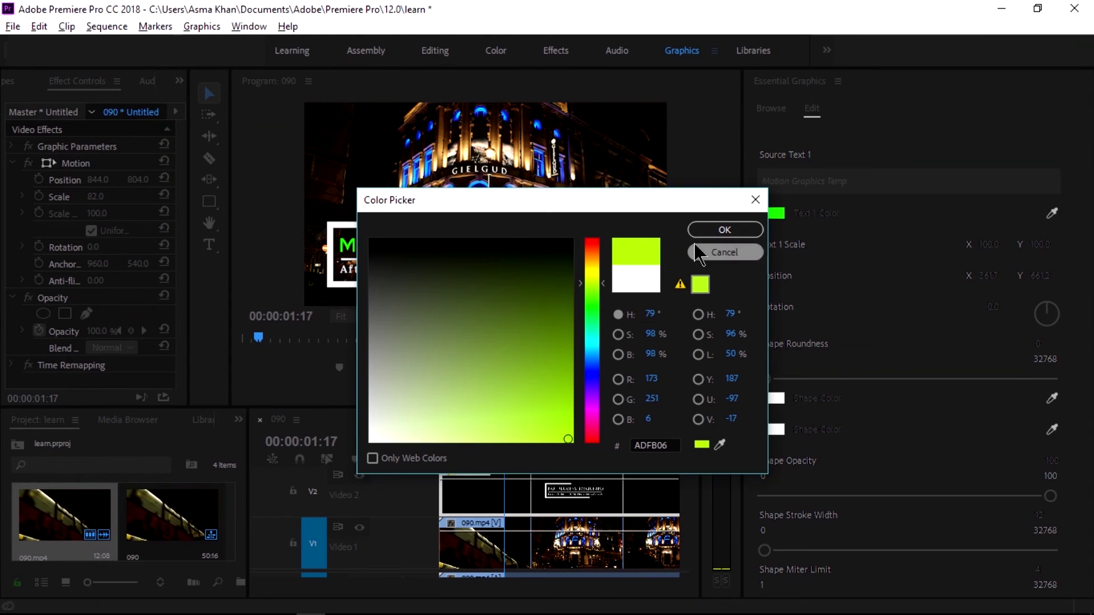
{"action": "left_click", "coordinate": [710, 229]}
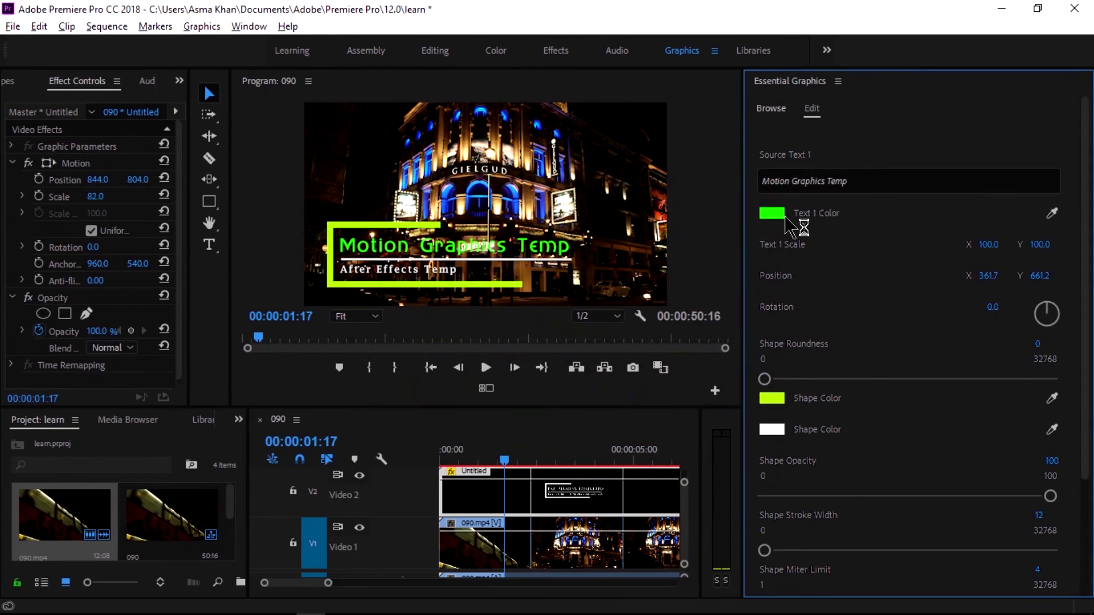
- Set the title's Text 1 Color to blue 006CFF
{"action": "left_click", "coordinate": [783, 215]}
{"action": "left_click", "coordinate": [591, 360]}
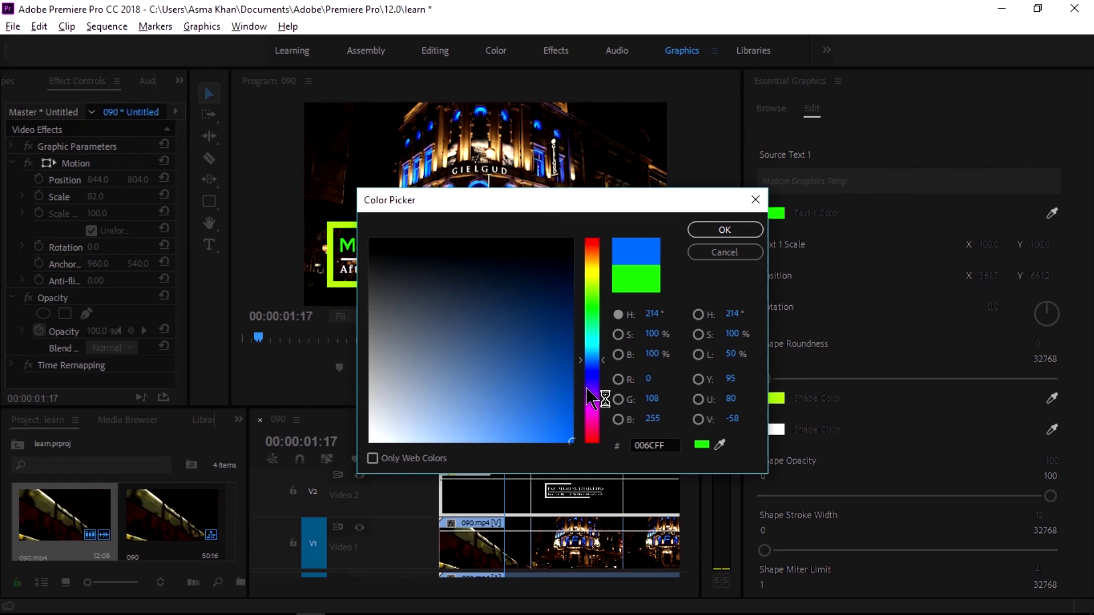
{"action": "left_click", "coordinate": [721, 231]}
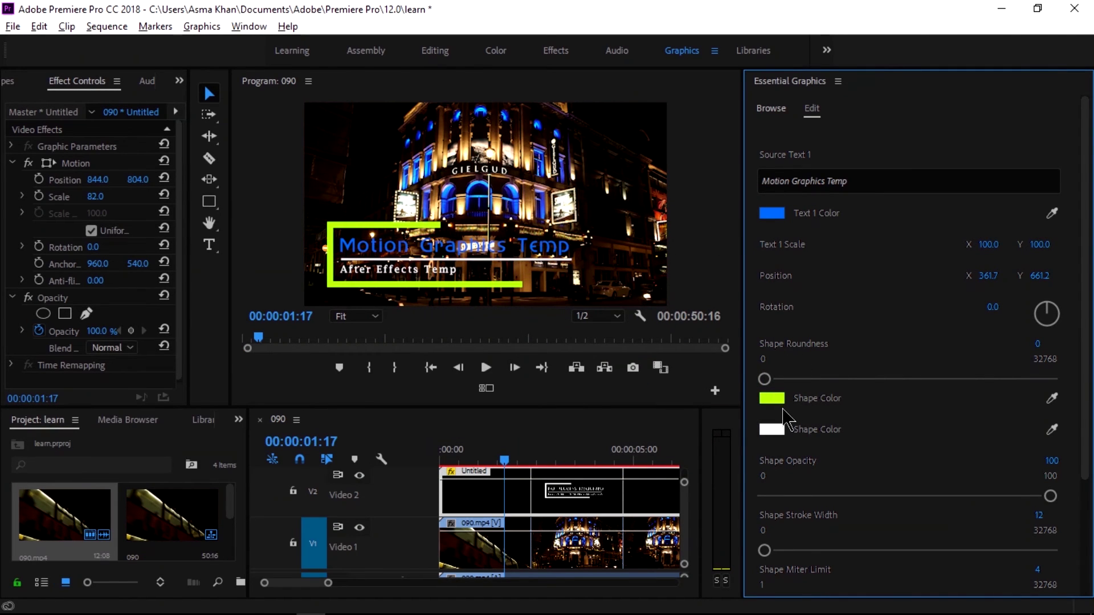
- Play back the recoloured title from the start of the sequence and park the playhead at 00:00:02:10
{"action": "left_click_drag", "start_coordinate": [538, 457], "coordinate": [450, 454]}
{"action": "key", "text": "space"}
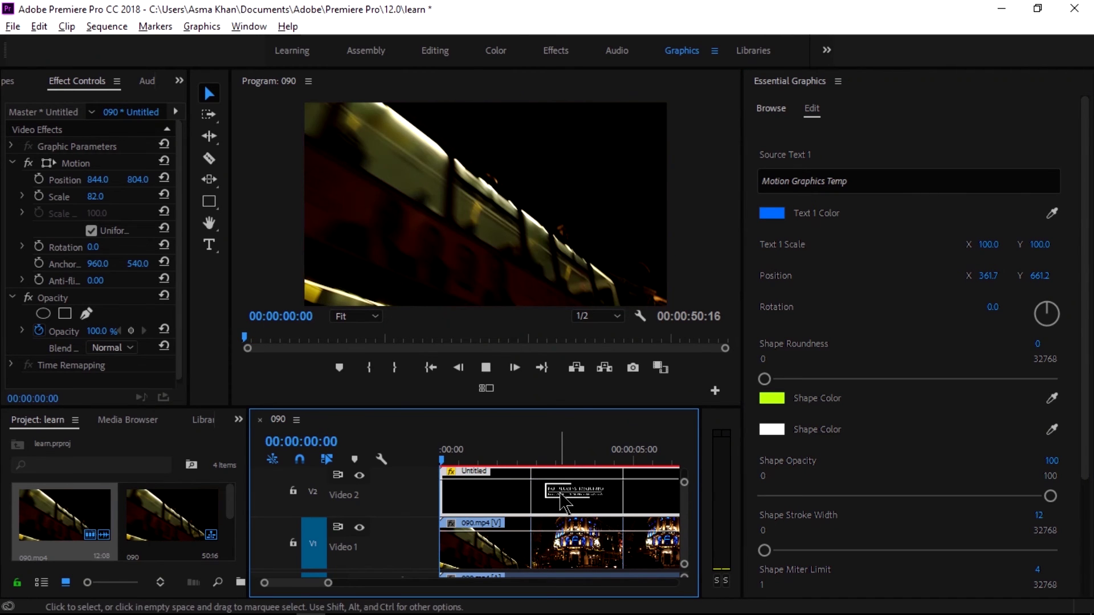
{"action": "key", "text": "space"}
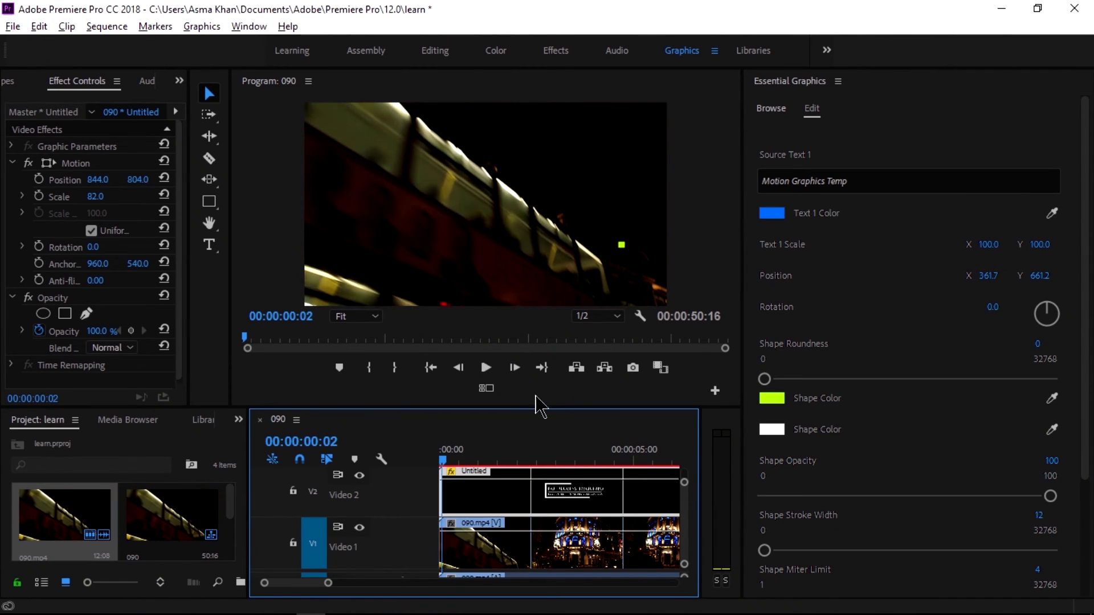
{"action": "left_click", "coordinate": [490, 371]}
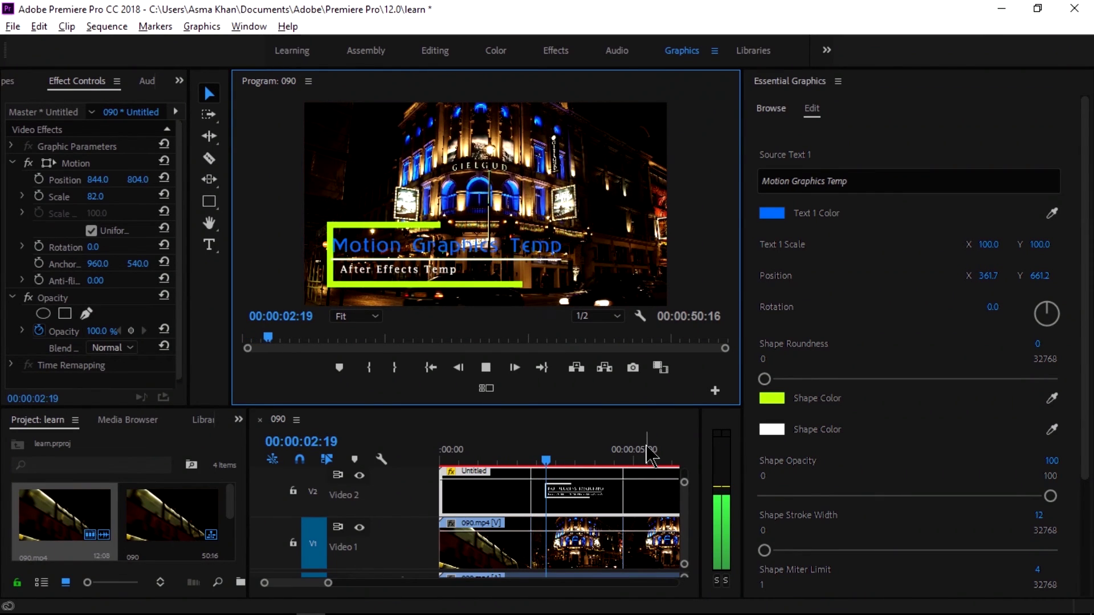
{"action": "left_click_drag", "start_coordinate": [553, 438], "coordinate": [535, 500]}
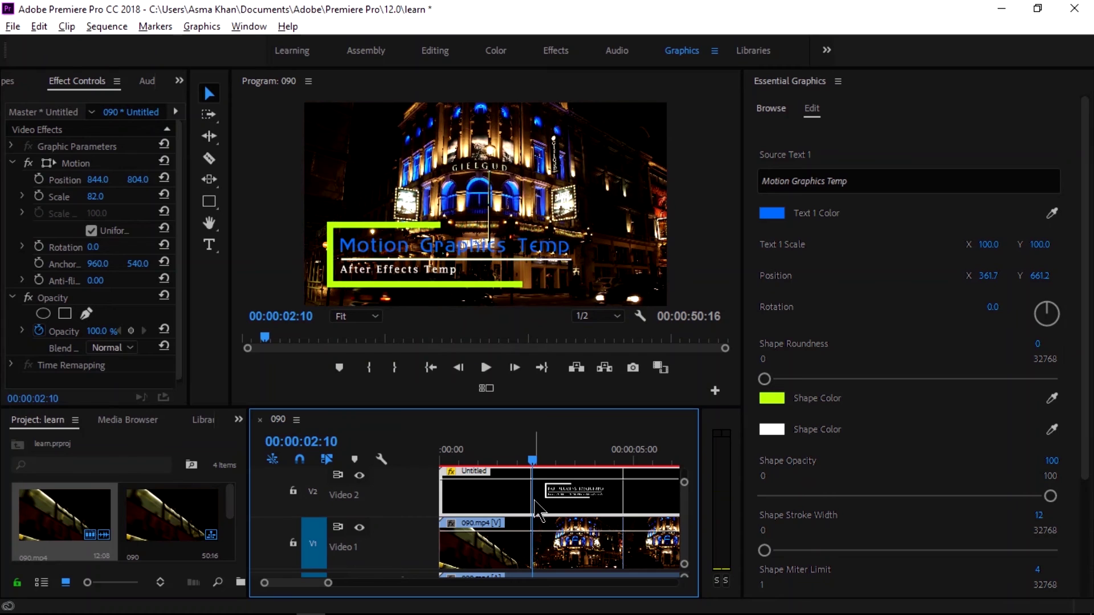
- Set the title's Text 1 Scale to 111 and its Position X to 831.7, undoing a trial rotation
{"action": "left_click", "coordinate": [800, 246]}
{"action": "left_click", "coordinate": [985, 244]}
{"action": "type", "text": "150"}
{"action": "key", "text": "Return"}
{"action": "left_click_drag", "start_coordinate": [989, 245], "coordinate": [1089, 275]}
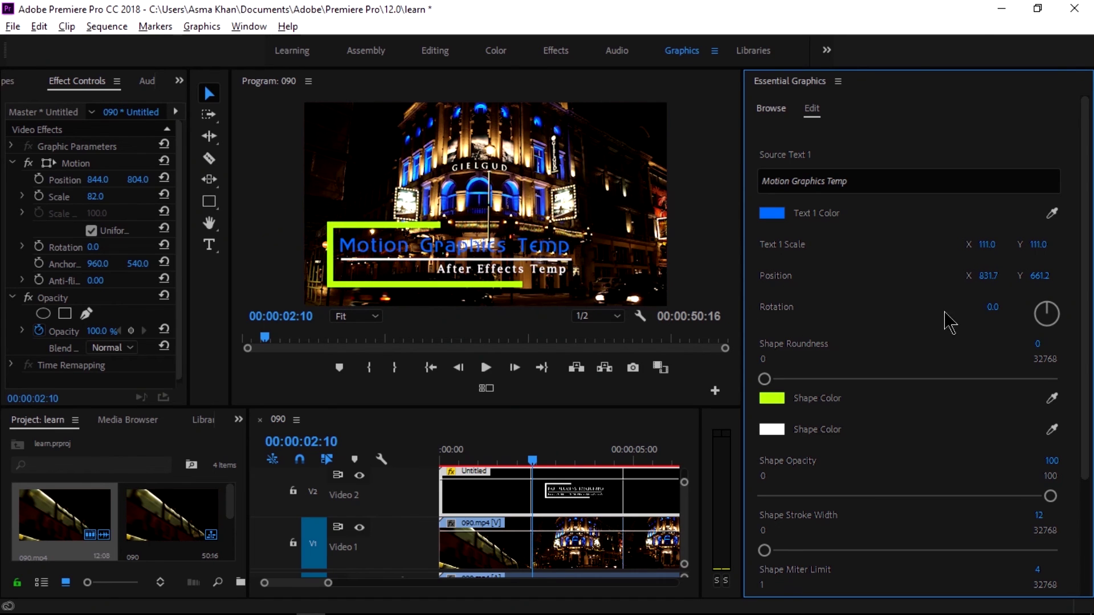
{"action": "mouse_move", "coordinate": [992, 307]}
{"action": "left_mouse_down"}
{"action": "mouse_move", "coordinate": [961, 307]}
{"action": "mouse_move", "coordinate": [1013, 308]}
{"action": "left_mouse_up"}
{"action": "key", "text": "ctrl+z"}
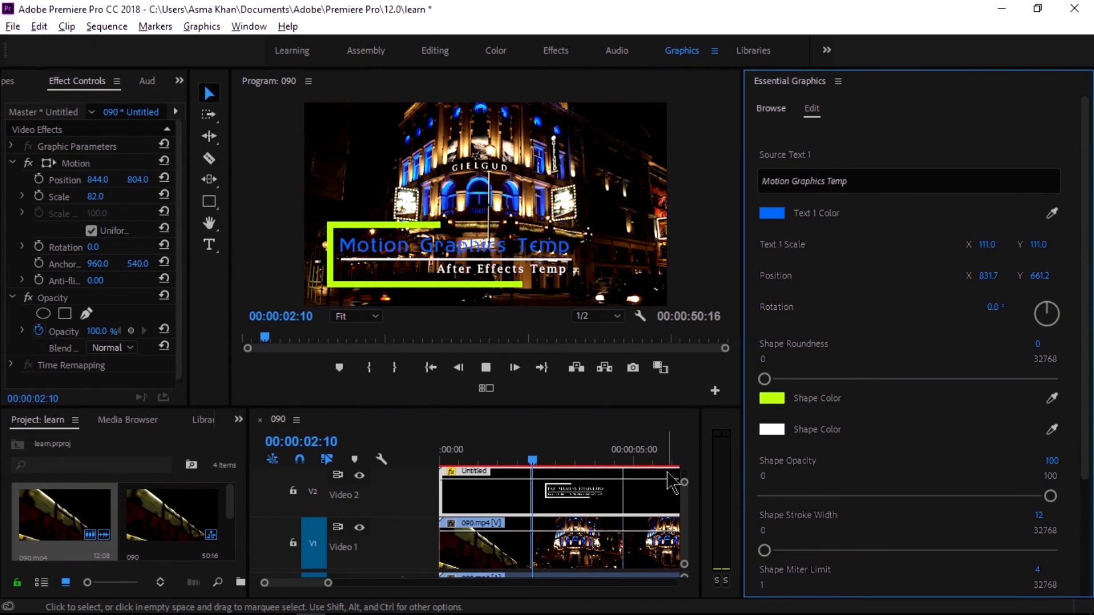
- Play back the adjusted title from 00:00:02:10 and return the playhead to check the text's new scale and position
{"action": "key", "text": "space"}
{"action": "key", "text": "space"}
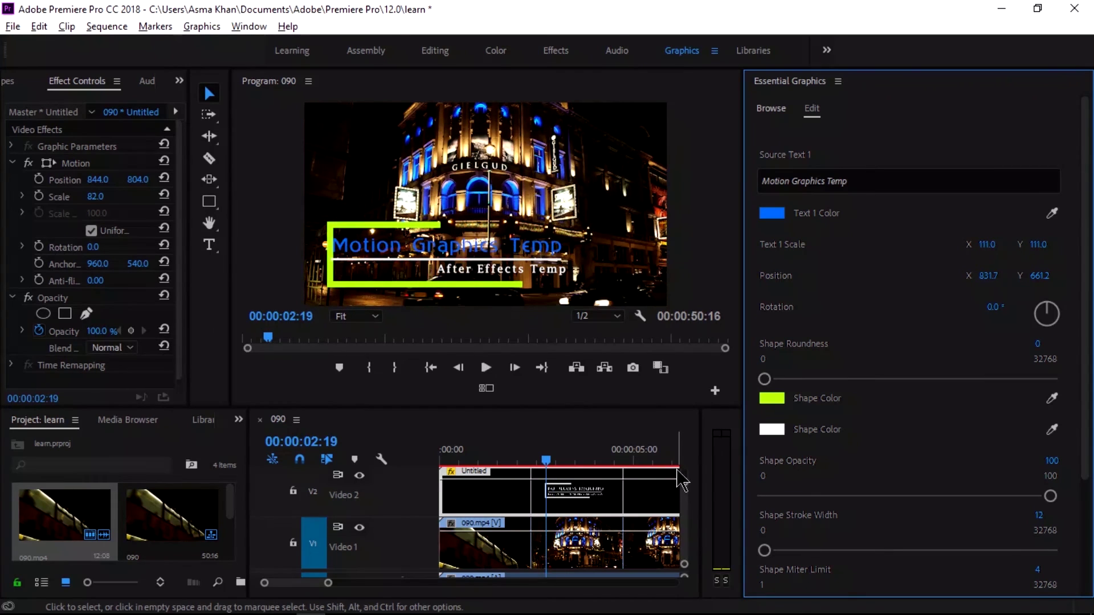
{"action": "left_click_drag", "start_coordinate": [620, 460], "coordinate": [530, 460]}
{"action": "key", "text": "Home"}
{"action": "key", "text": "space"}
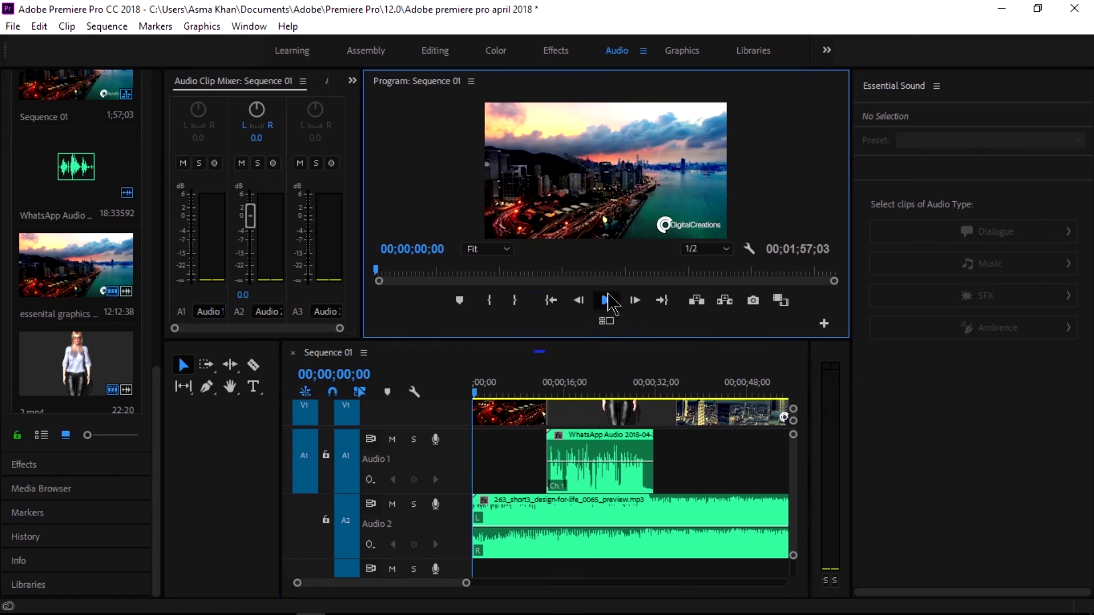
- Play Sequence 01's opening and the voice section from 00;00;13;04 to hear the music against the voice recording
{"action": "left_click", "coordinate": [608, 298]}
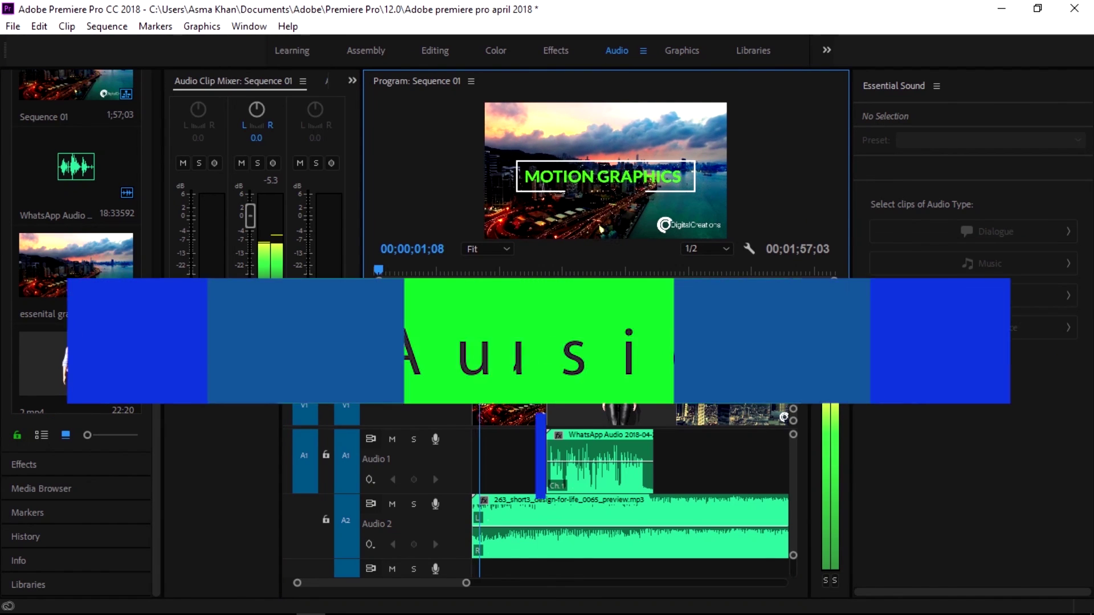
{"action": "left_click", "coordinate": [533, 397]}
{"action": "left_click", "coordinate": [548, 368]}
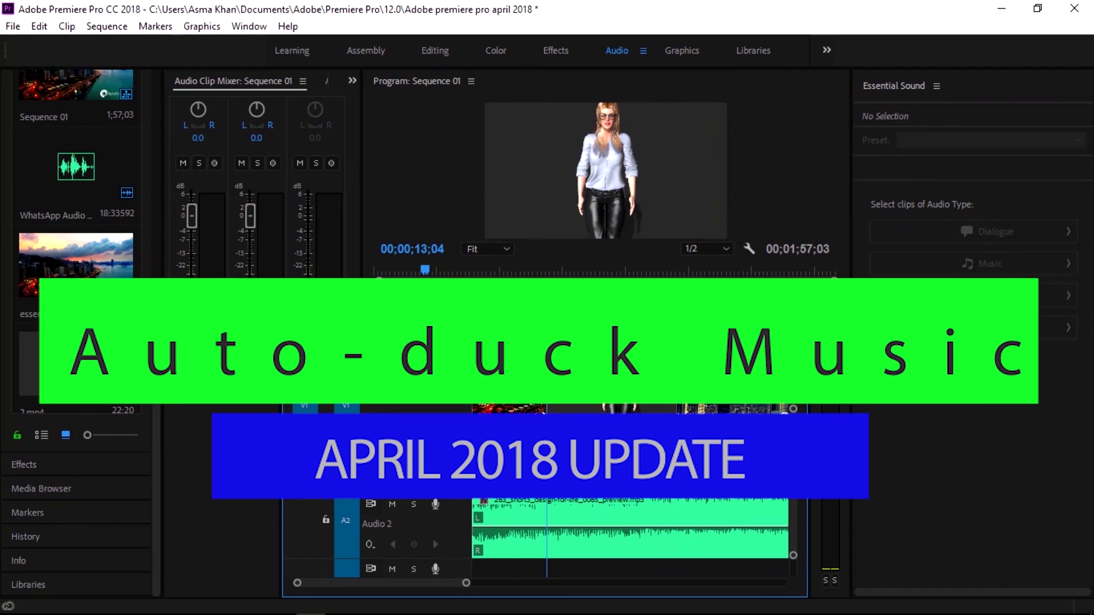
{"action": "left_click", "coordinate": [607, 297]}
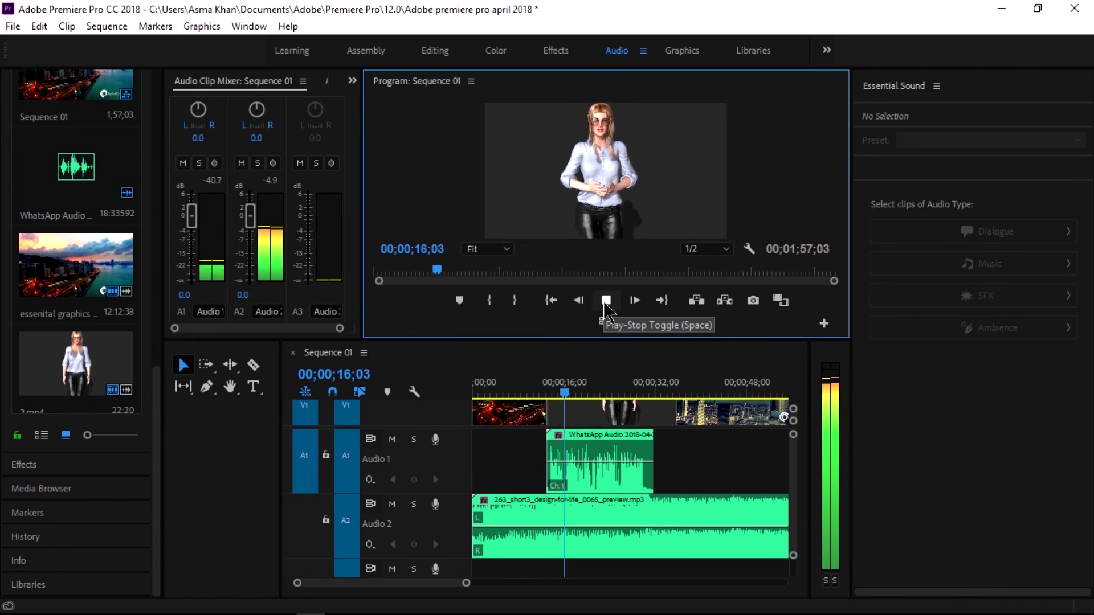
{"action": "left_click", "coordinate": [605, 305]}
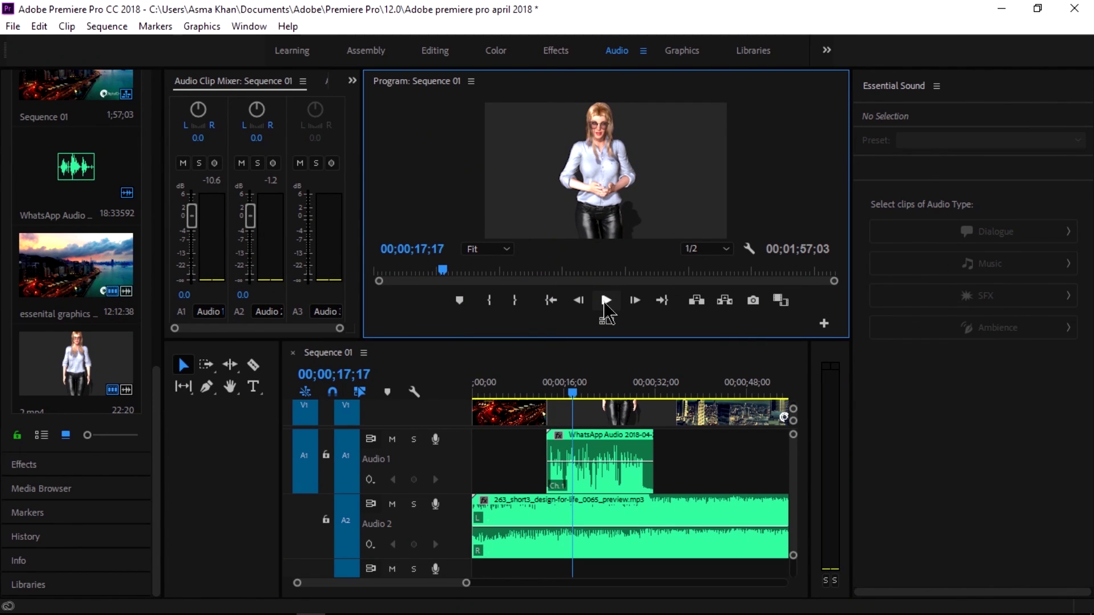
- Assign the Dialogue audio type to the WhatsApp voice clip on Audio 1 and auto-match its loudness
{"action": "left_click", "coordinate": [628, 479]}
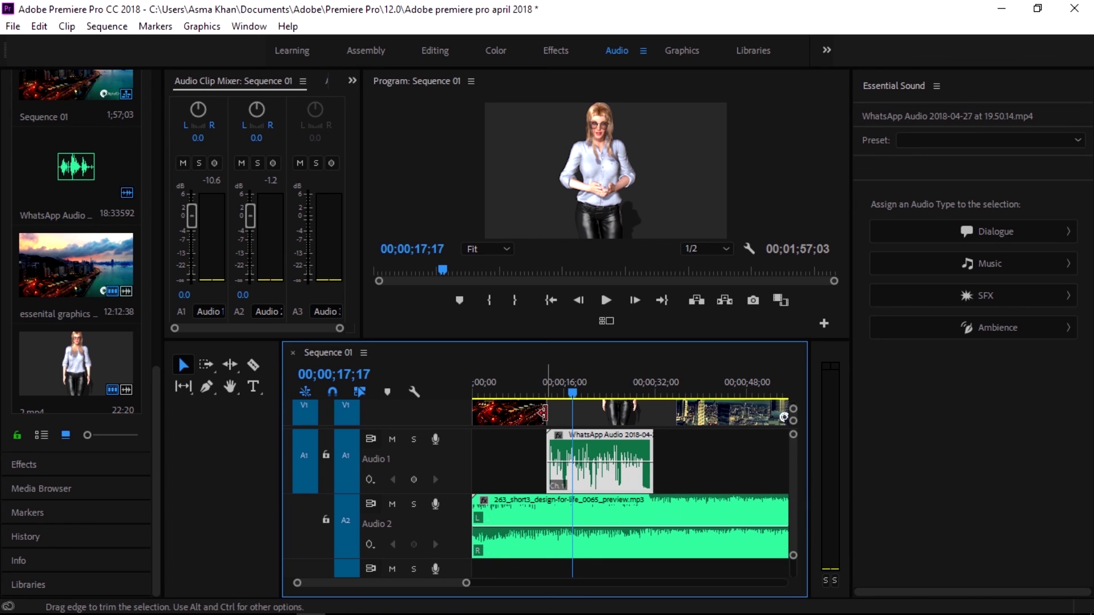
{"action": "left_click", "coordinate": [997, 242]}
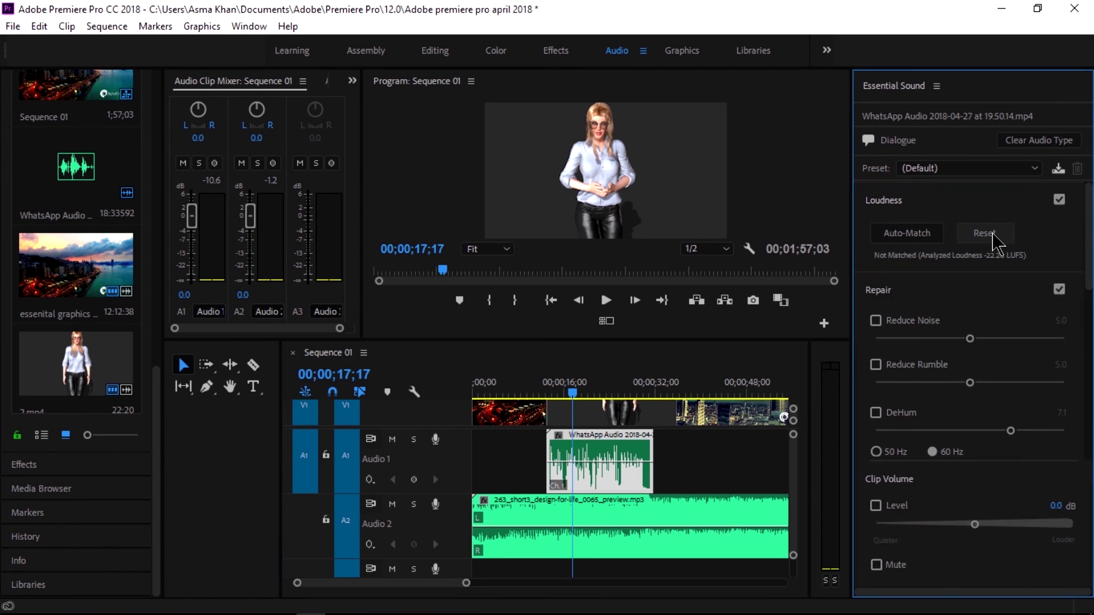
{"action": "left_click", "coordinate": [908, 234]}
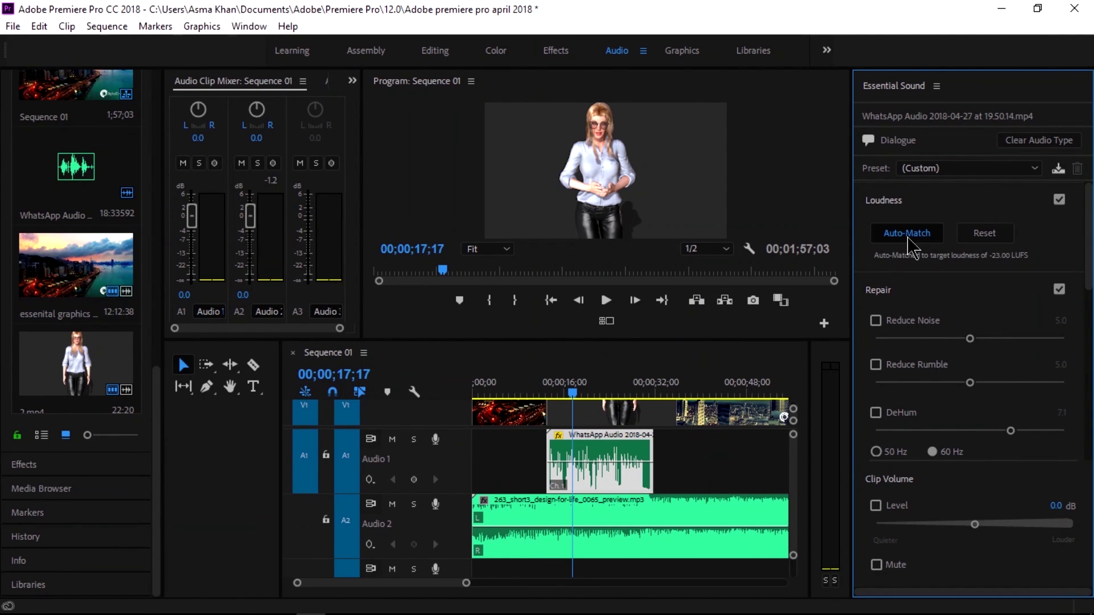
- Assign the Music audio type to the 263_short3_design-for-life_0065_preview.mp3 clip on Audio 2 and auto-match its loudness
{"action": "left_click", "coordinate": [691, 534]}
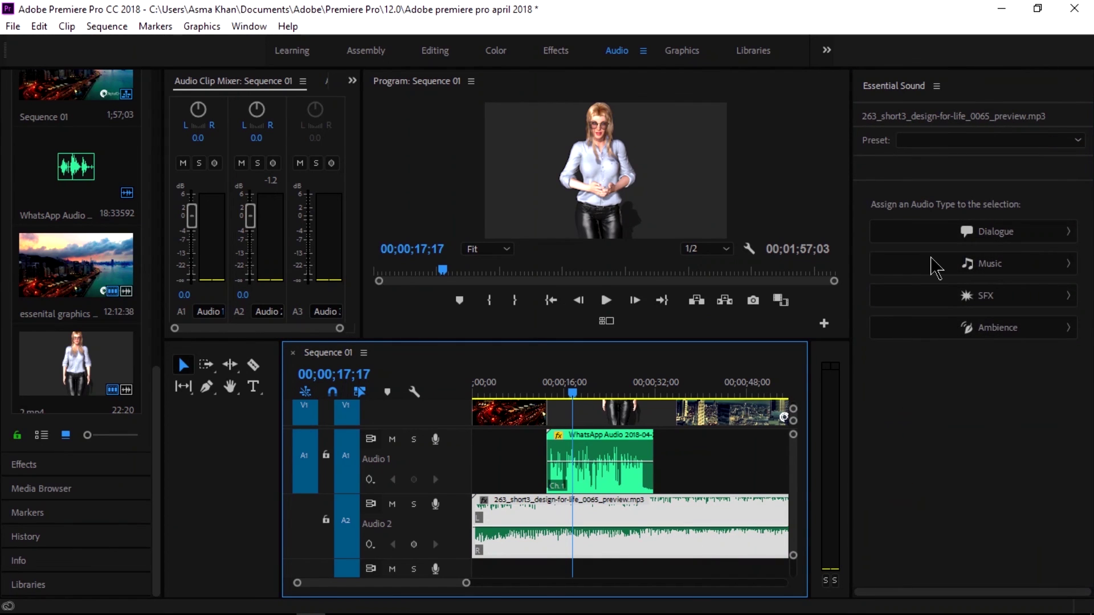
{"action": "left_click", "coordinate": [932, 259]}
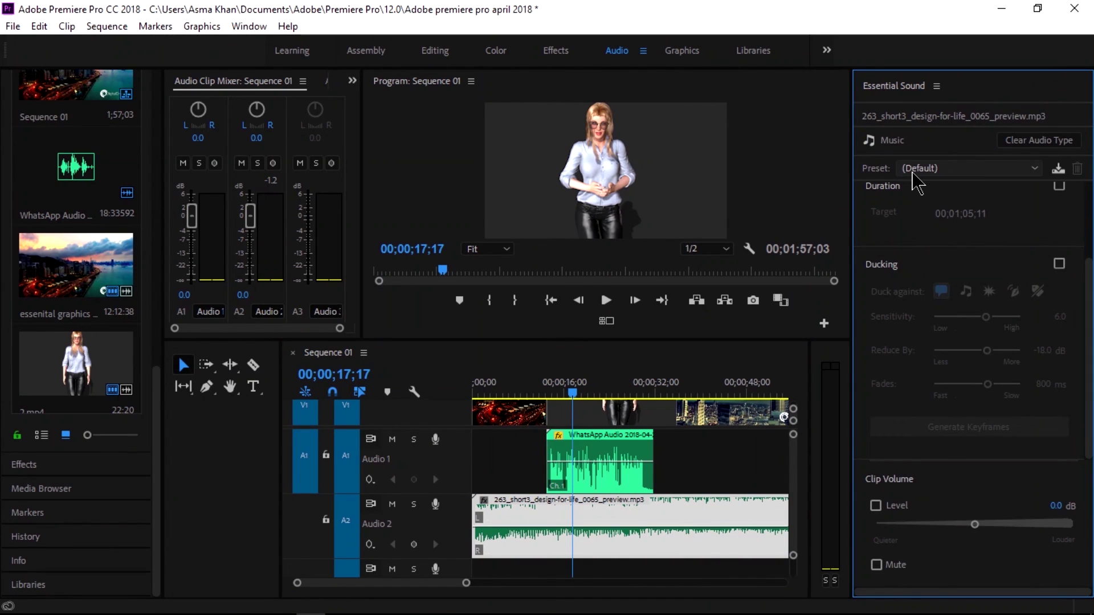
{"action": "left_click_drag", "start_coordinate": [1088, 329], "coordinate": [1091, 216]}
{"action": "left_click", "coordinate": [933, 236]}
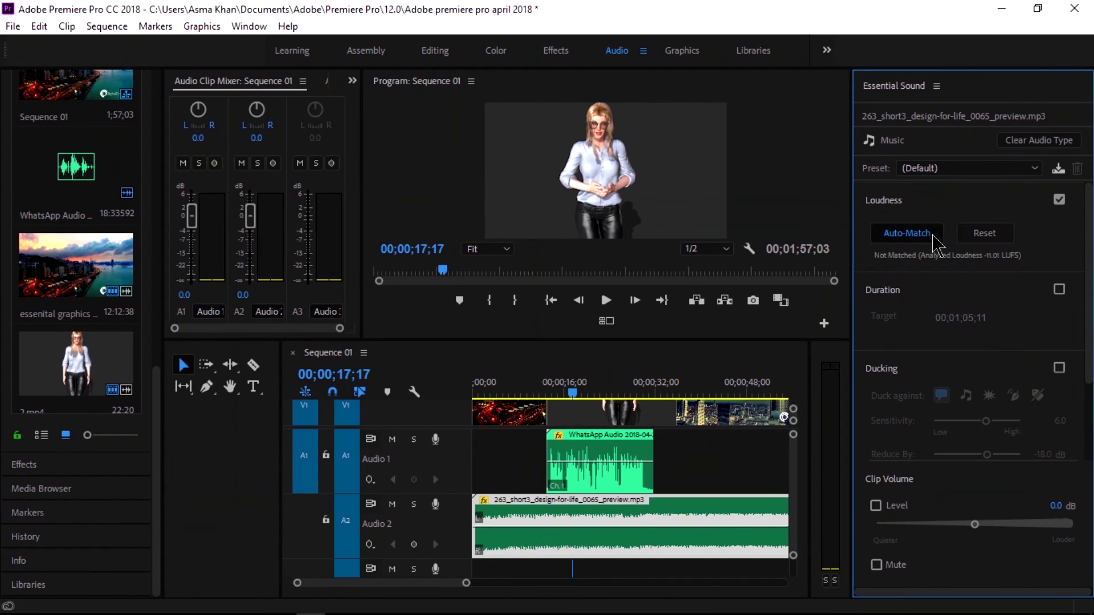
- Enable Ducking against dialogue for the music clip on Audio 2 and generate its ducking keyframes
{"action": "scroll", "coordinate": [1082, 359], "scroll_direction": "down", "scroll_amount": 2}
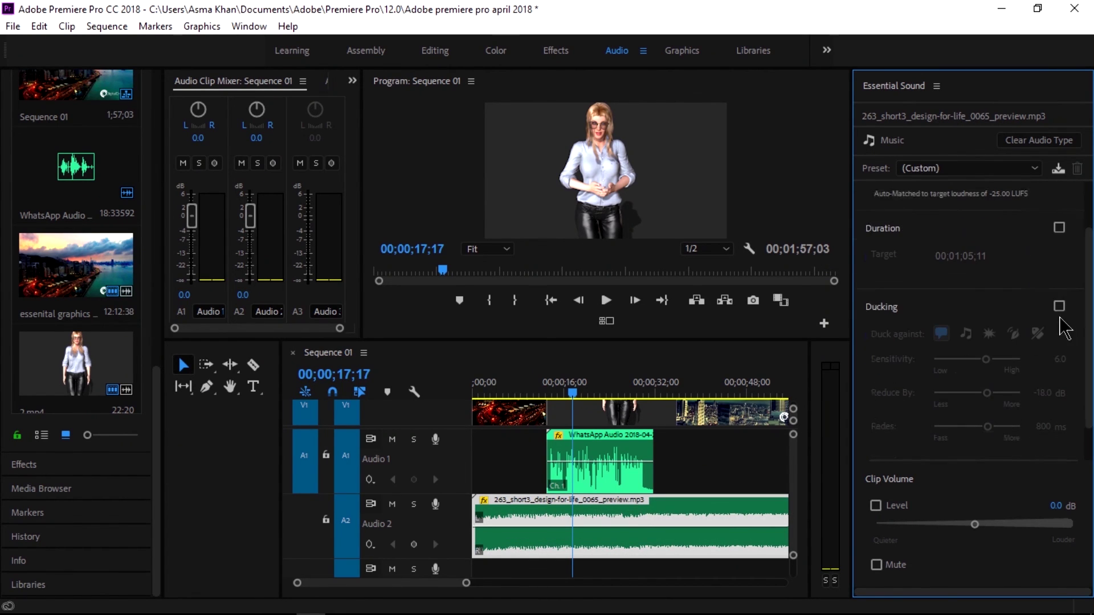
{"action": "left_click", "coordinate": [1058, 306]}
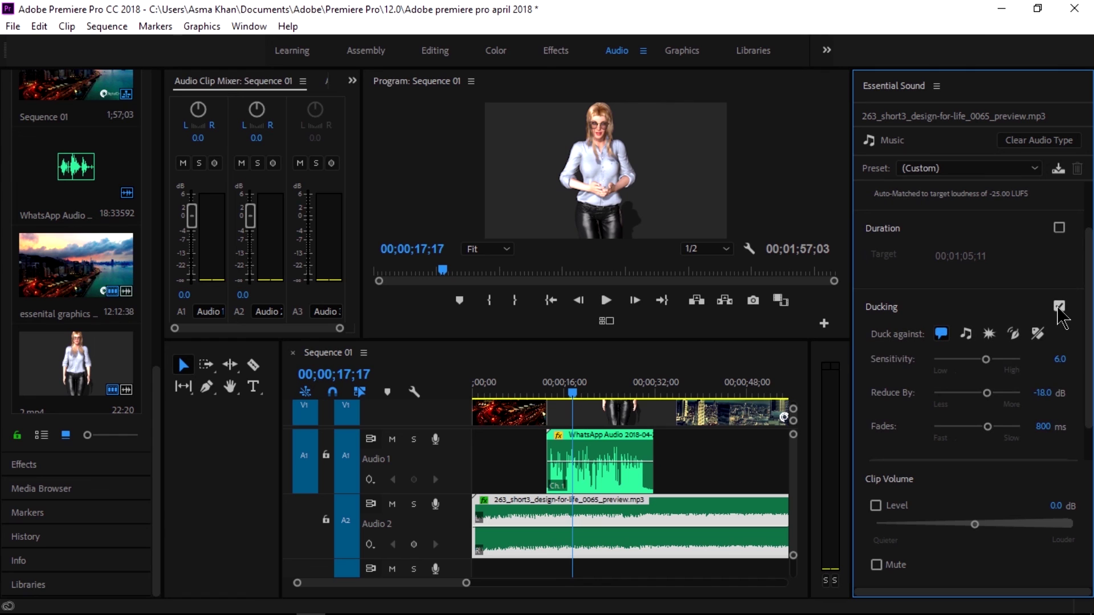
{"action": "scroll", "coordinate": [1088, 319], "scroll_direction": "down", "scroll_amount": 1}
{"action": "scroll", "coordinate": [1088, 319], "scroll_direction": "down", "scroll_amount": 1}
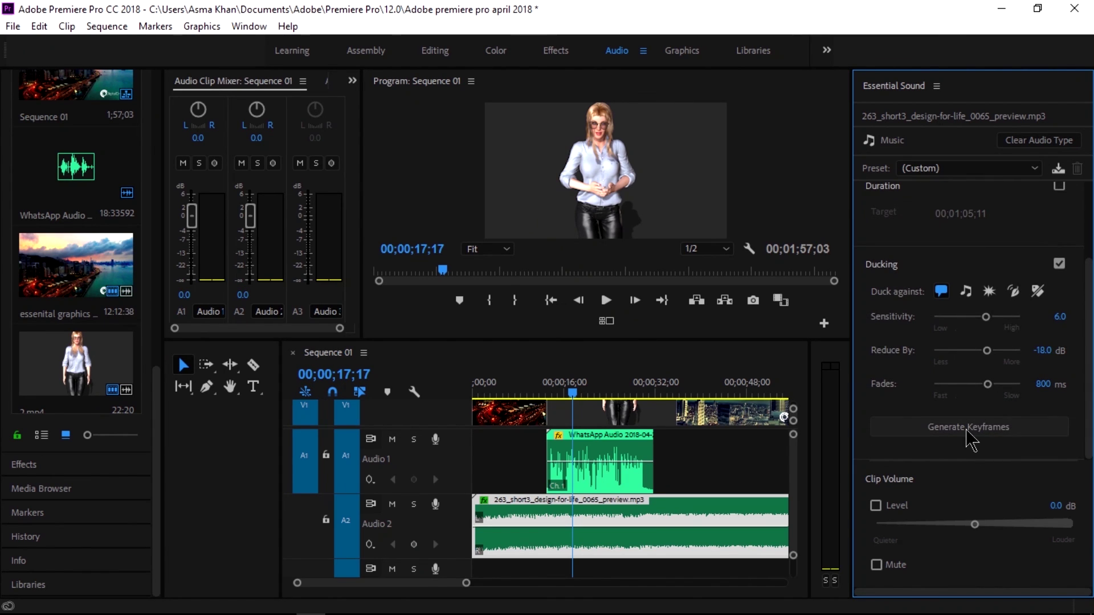
{"action": "left_click", "coordinate": [970, 440]}
- Play Sequence 01 from 00;00;08;16 through the voice section to hear how the music ducks under the dialogue
{"action": "left_click", "coordinate": [521, 394]}
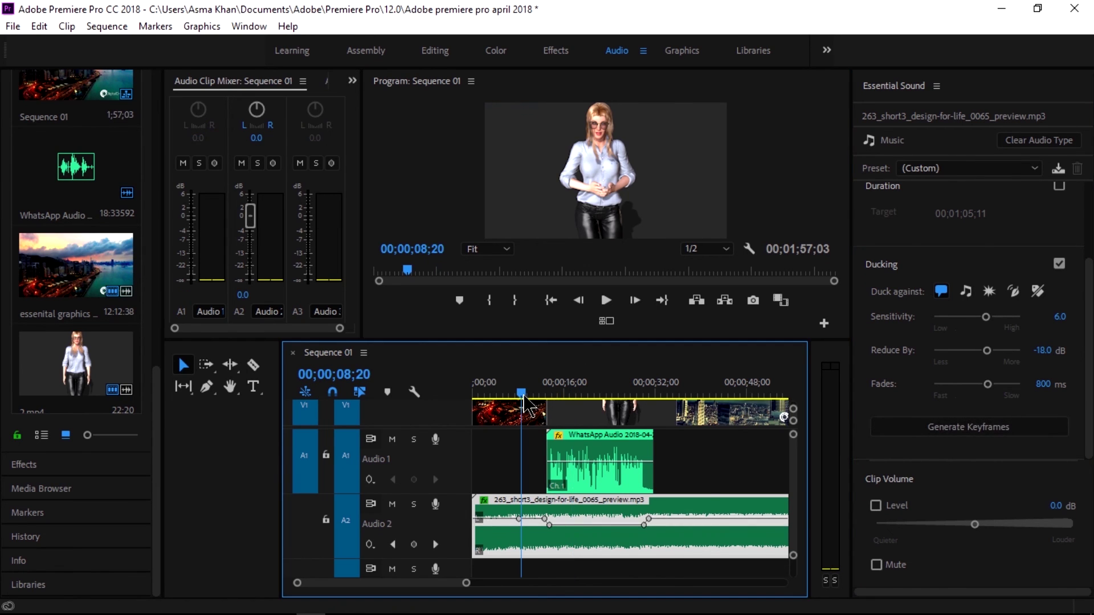
{"action": "left_click_drag", "start_coordinate": [523, 396], "coordinate": [523, 396]}
{"action": "left_click", "coordinate": [608, 301]}
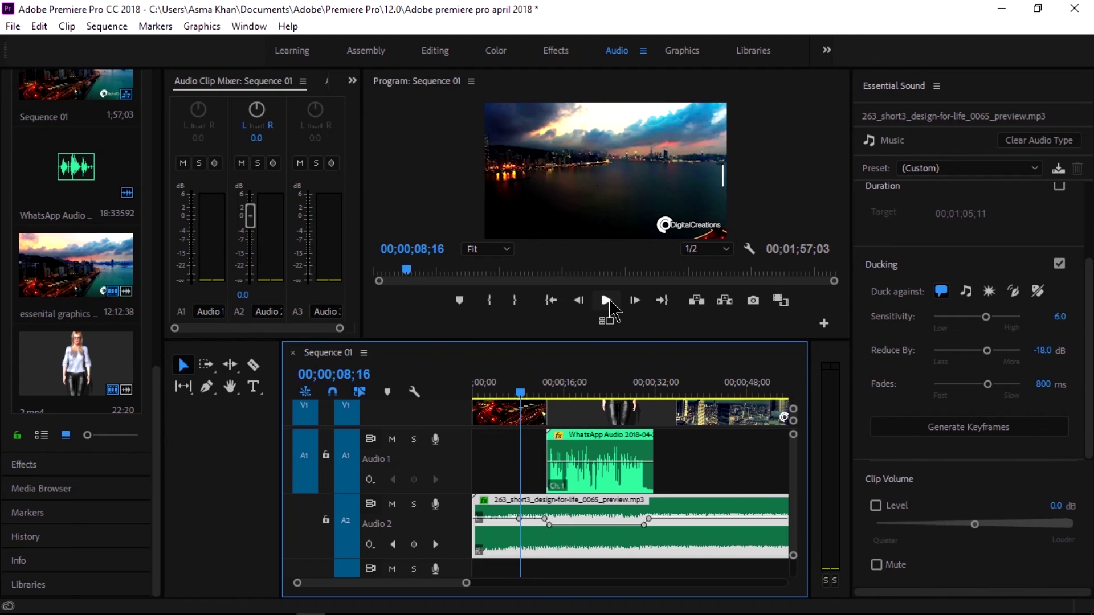
{"action": "left_click", "coordinate": [606, 301]}
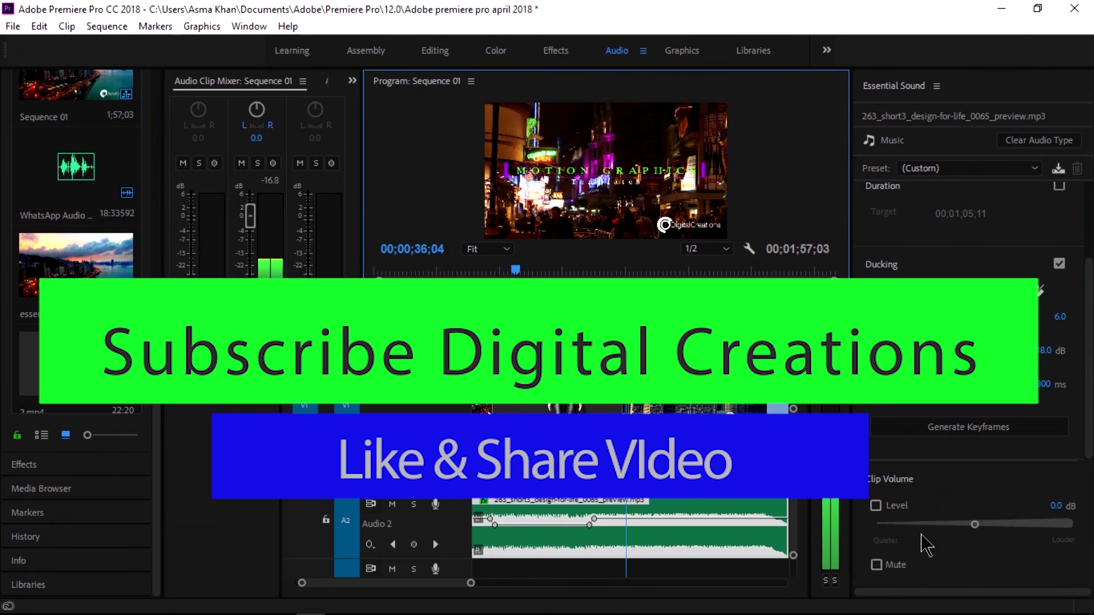
{"action": "left_click", "coordinate": [926, 545]}
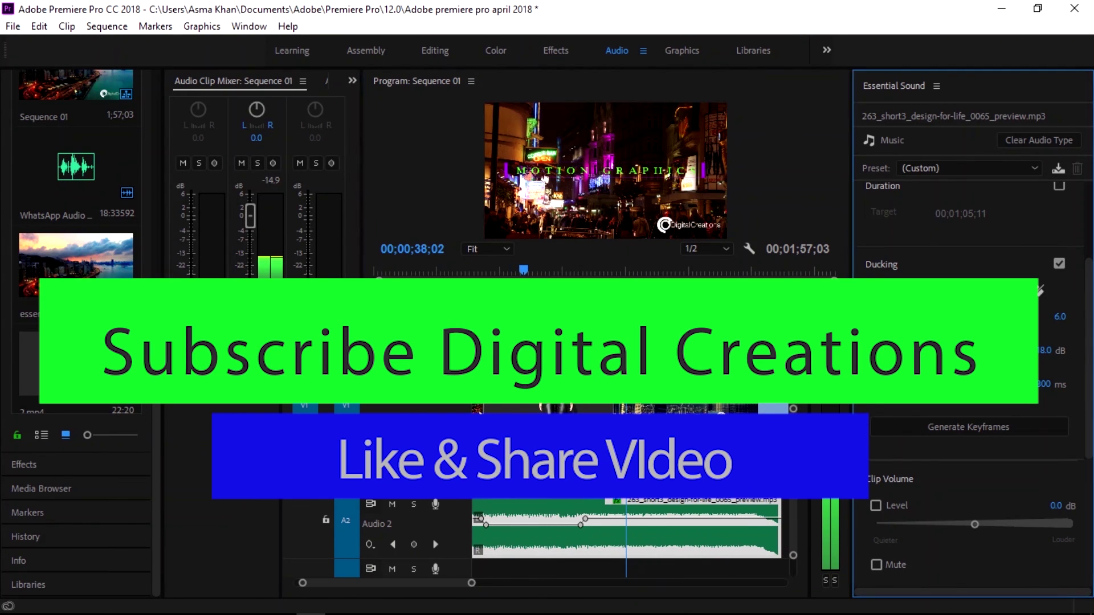